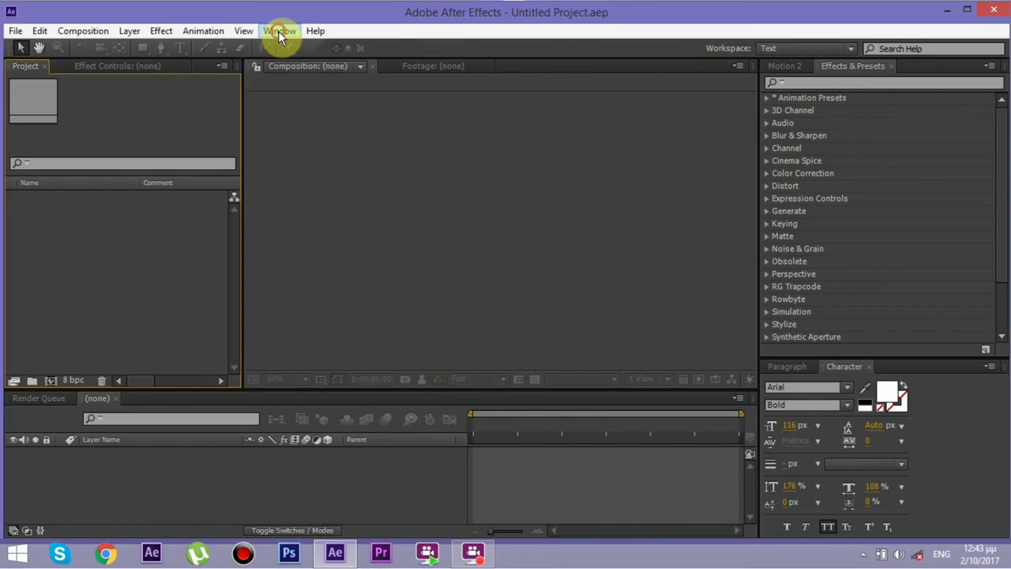
# - Launch the LoadUP.jsxbin panel, dock it, and review its pointer, number and colour tabs
pyautogui.click(278, 31)
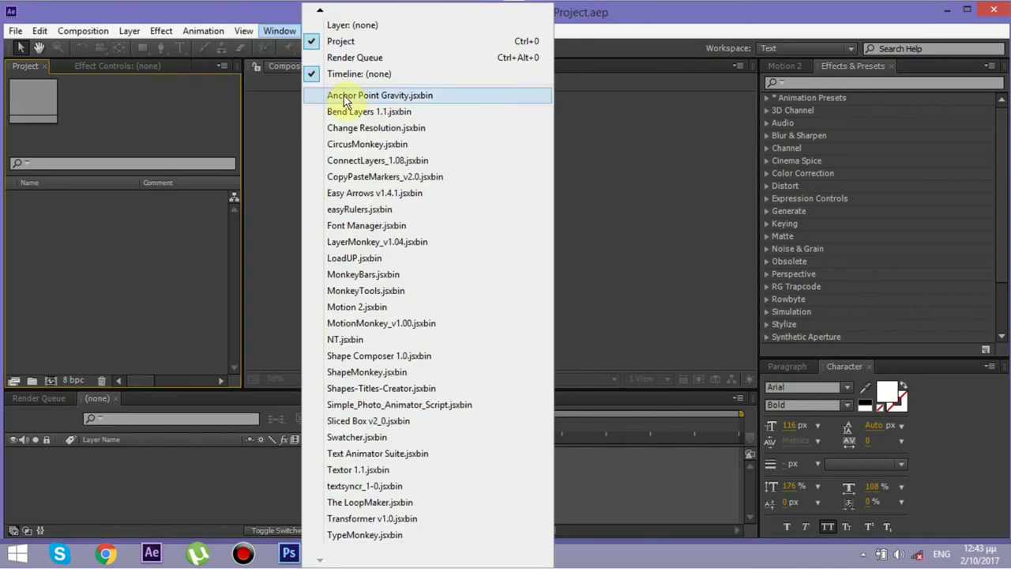
pyautogui.click(363, 258)
pyautogui.moveTo(829, 86); pyautogui.dragTo(817, 64)
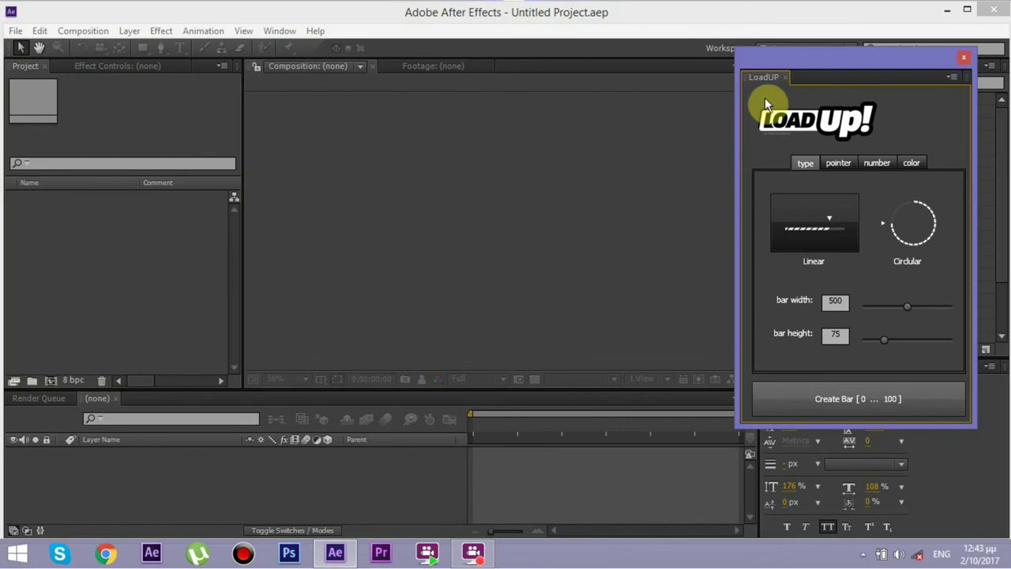
pyautogui.click(833, 162)
pyautogui.click(864, 164)
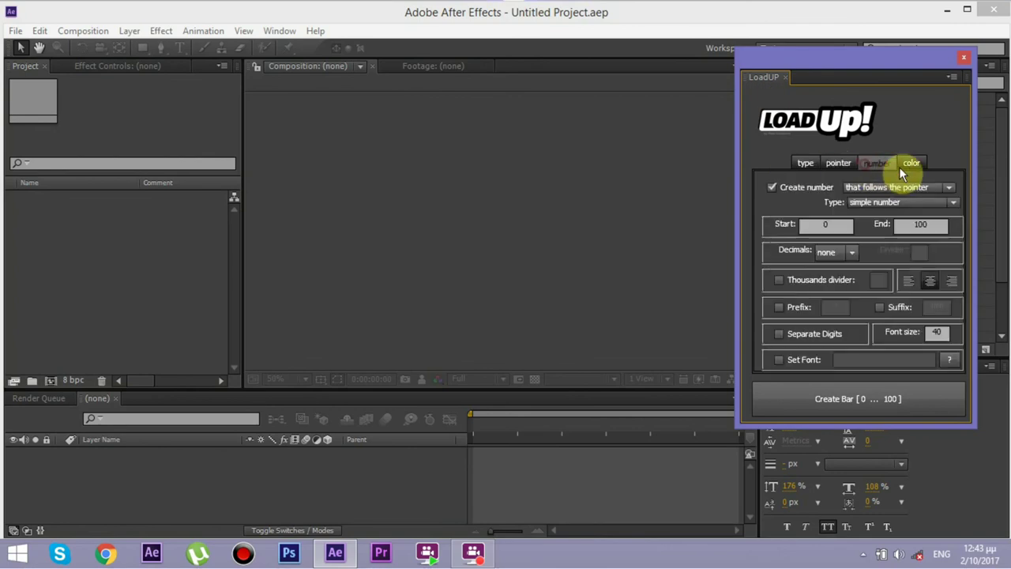
pyautogui.click(904, 165)
pyautogui.click(807, 162)
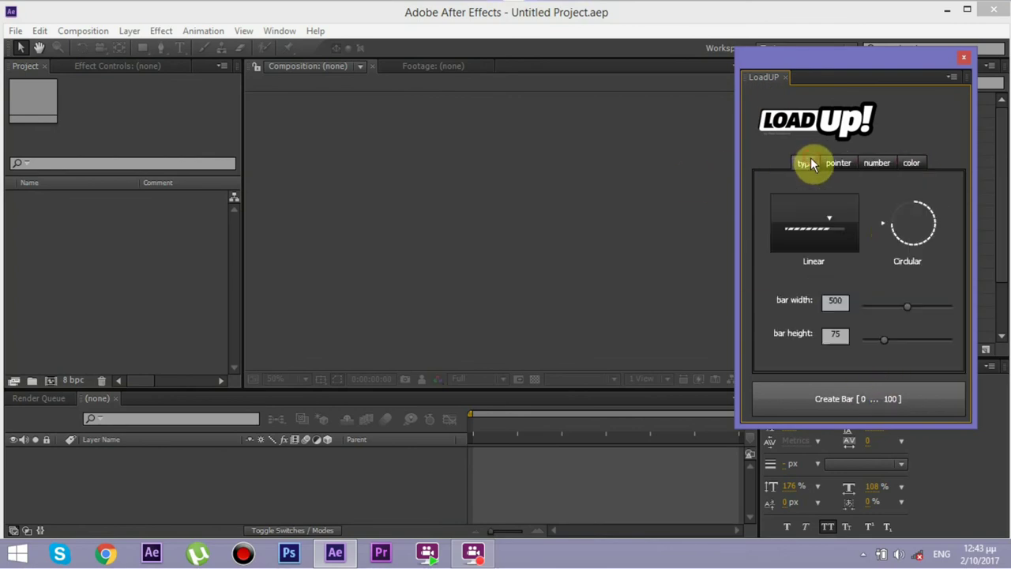
# - Create a new 1920×1080, 10-second composition, Comp 1, from the HDTV 1080 settings
pyautogui.click(50, 381)
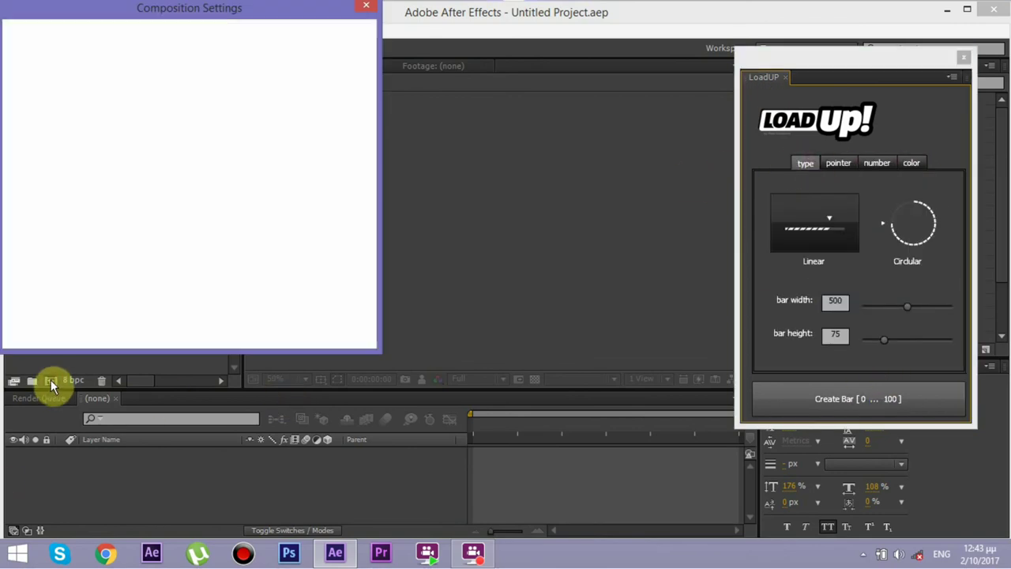
pyautogui.moveTo(156, 254); pyautogui.dragTo(102, 257)
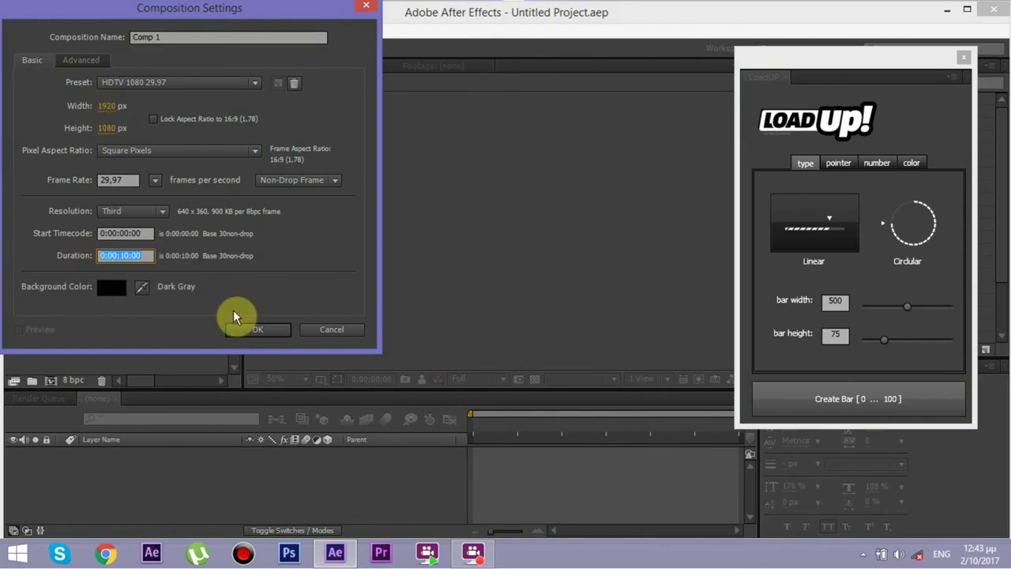
pyautogui.click(248, 331)
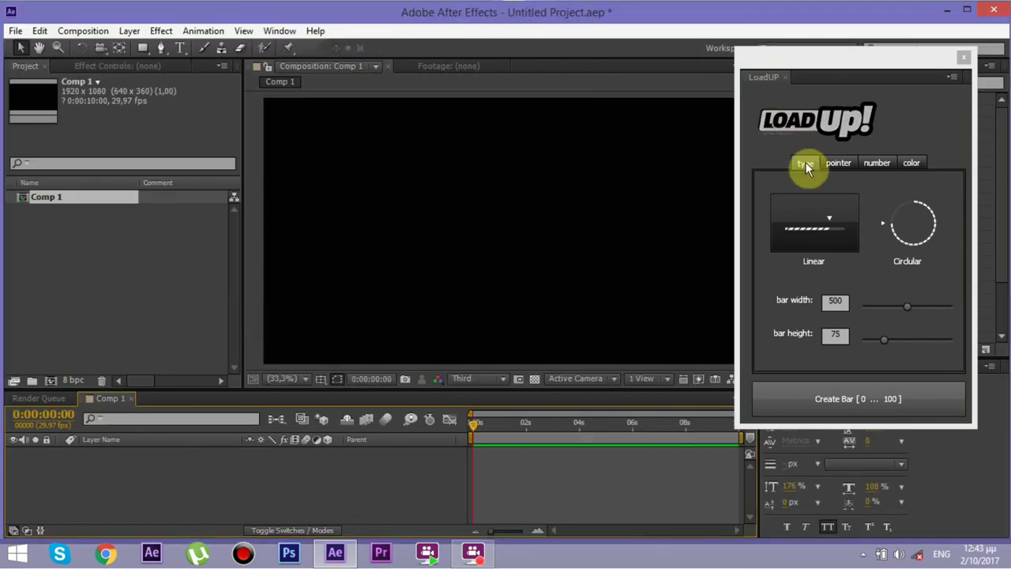
# - Switch the loader to Circular and enlarge its circle size and width
pyautogui.click(909, 225)
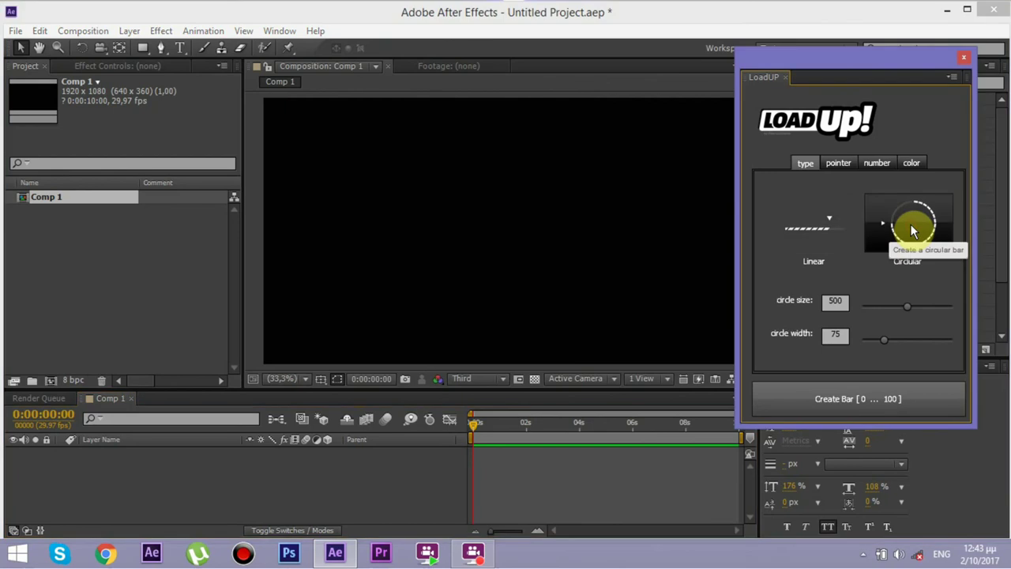
pyautogui.click(835, 301)
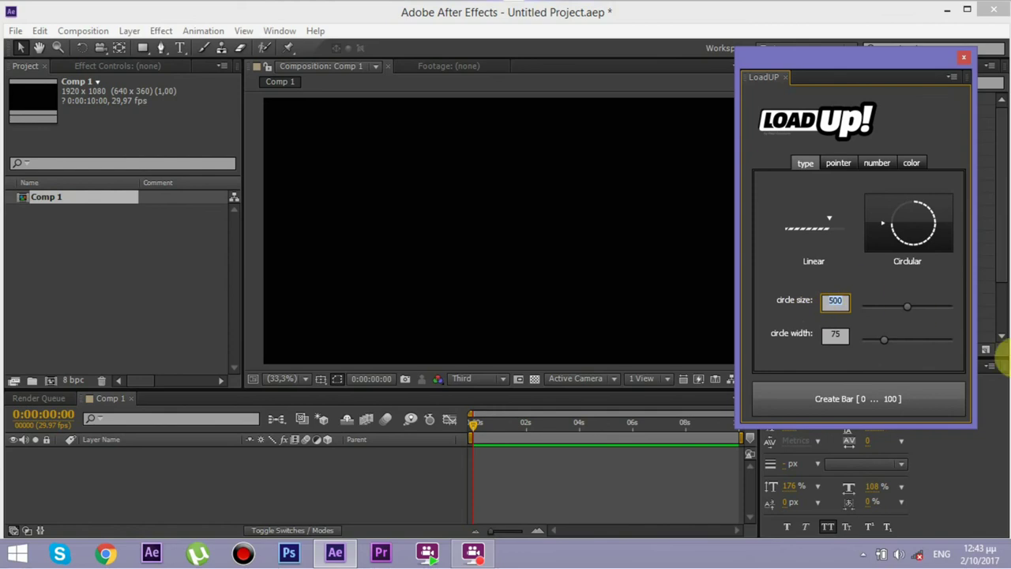
pyautogui.moveTo(908, 306); pyautogui.dragTo(964, 305)
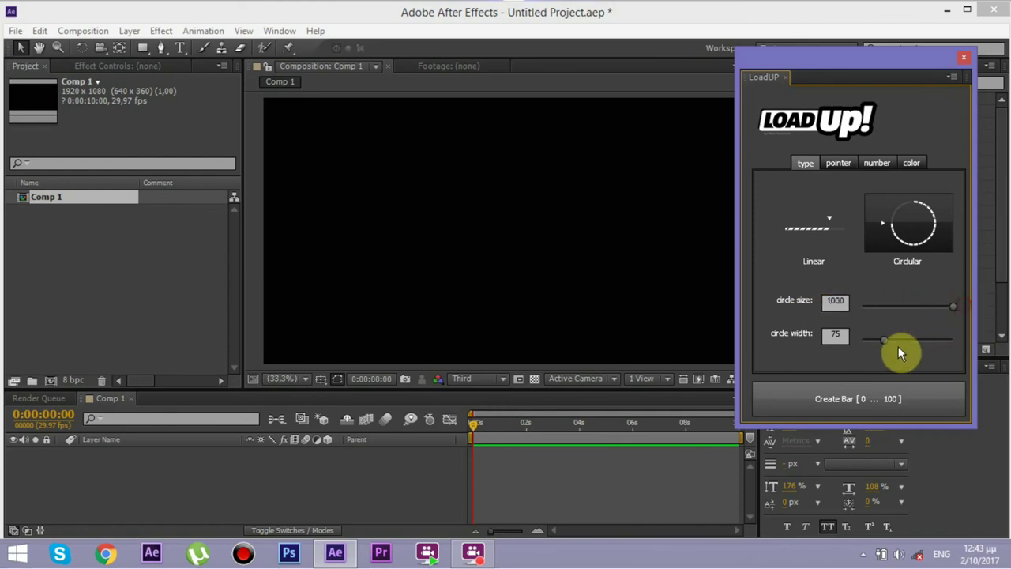
pyautogui.moveTo(885, 342); pyautogui.dragTo(893, 341)
# - Place the pointer in the middle position as a vertical bar
pyautogui.click(831, 163)
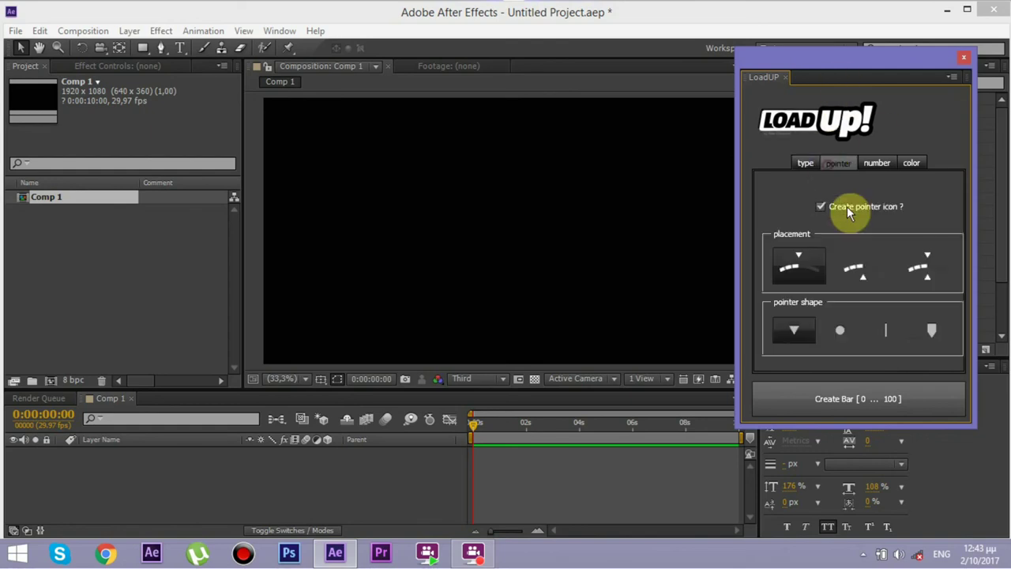
pyautogui.click(860, 280)
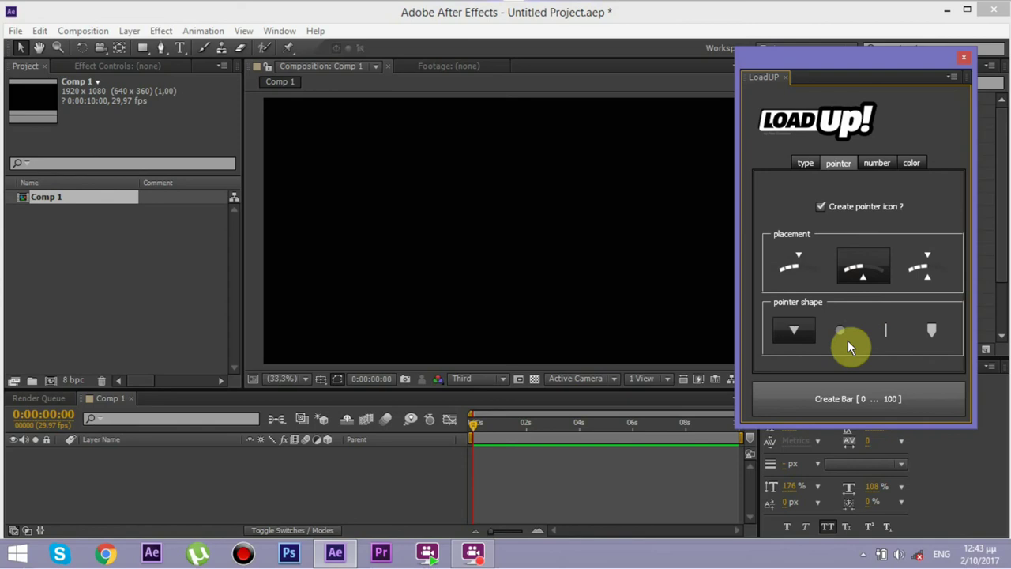
pyautogui.click(885, 335)
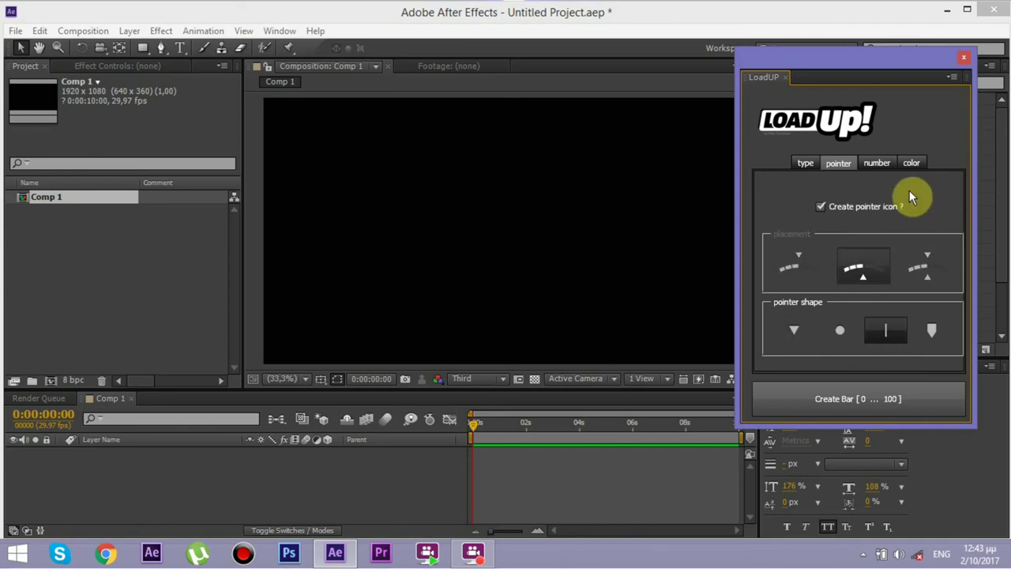
# - Set the counter End to 1000, keeping the number following the pointer
pyautogui.click(880, 163)
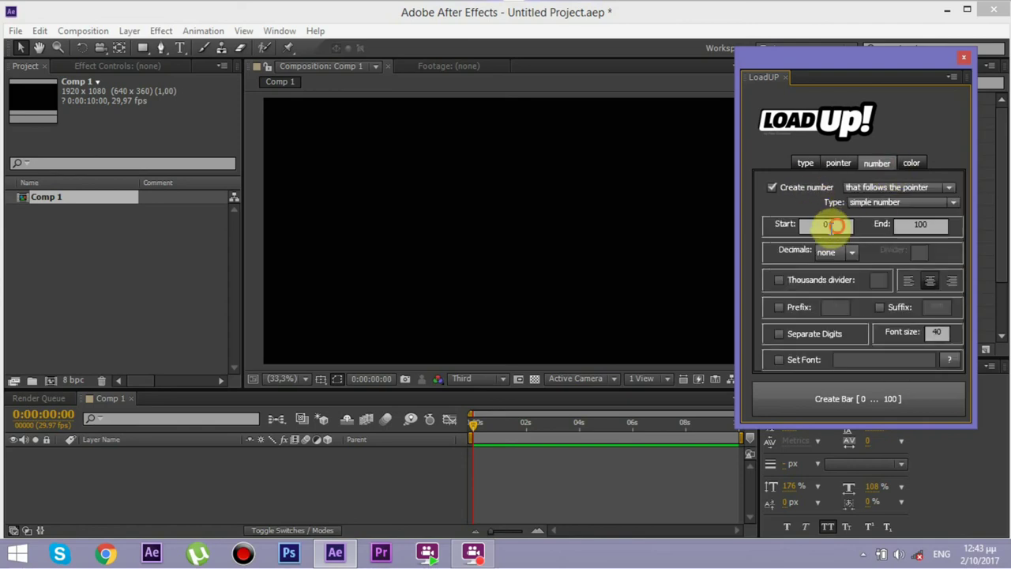
pyautogui.click(924, 225)
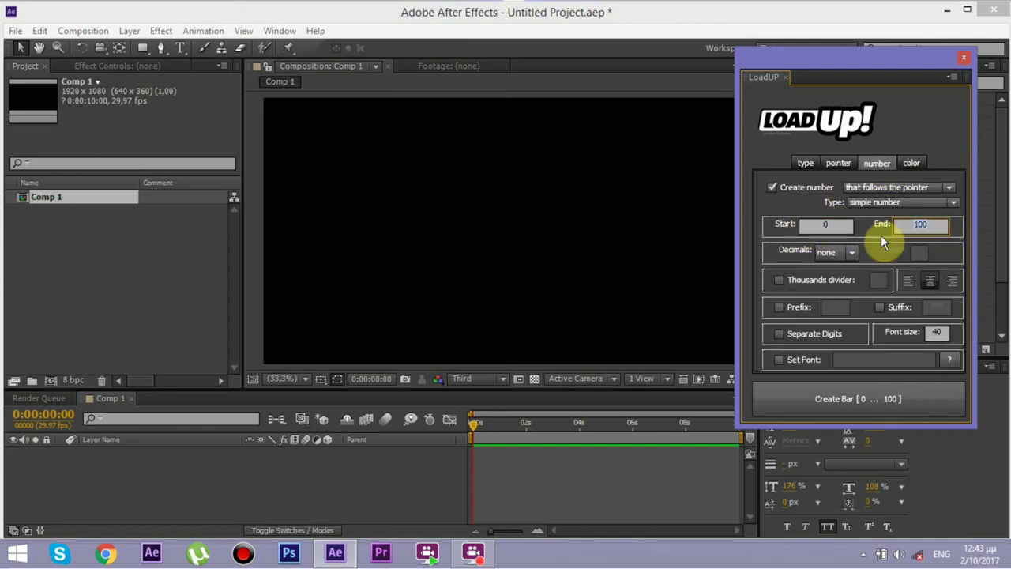
pyautogui.write('1')
pyautogui.write('000')
pyautogui.click(870, 204)
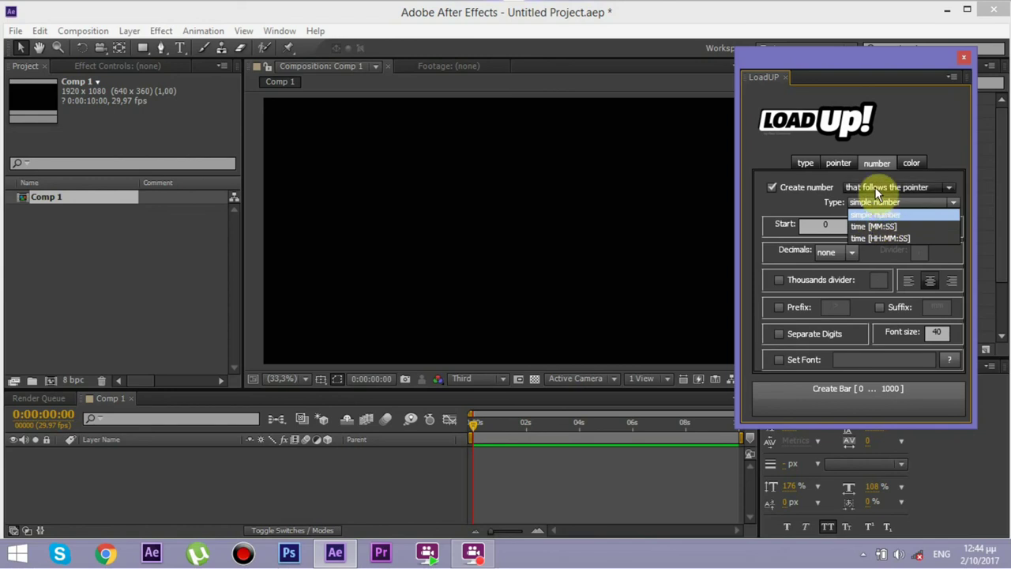
pyautogui.click(876, 188)
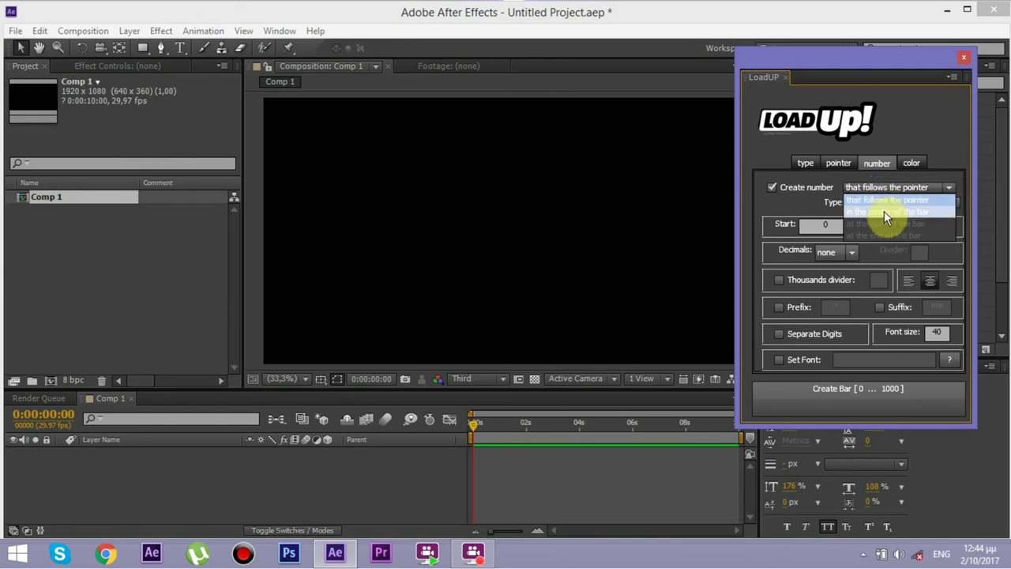
pyautogui.click(886, 218)
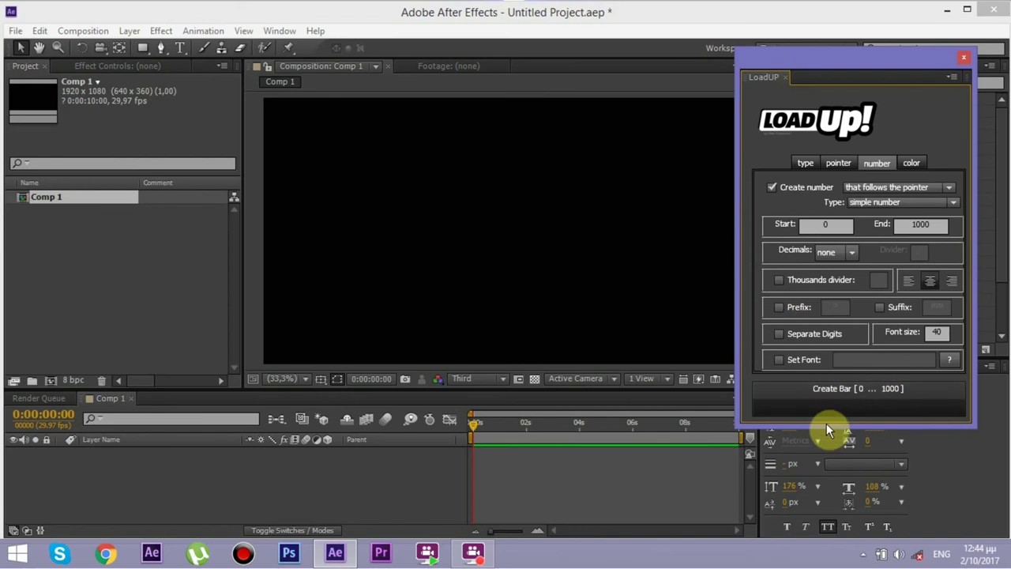
# - Apply the blue & gold colour preset, then randomise the loader colours several times
pyautogui.click(908, 164)
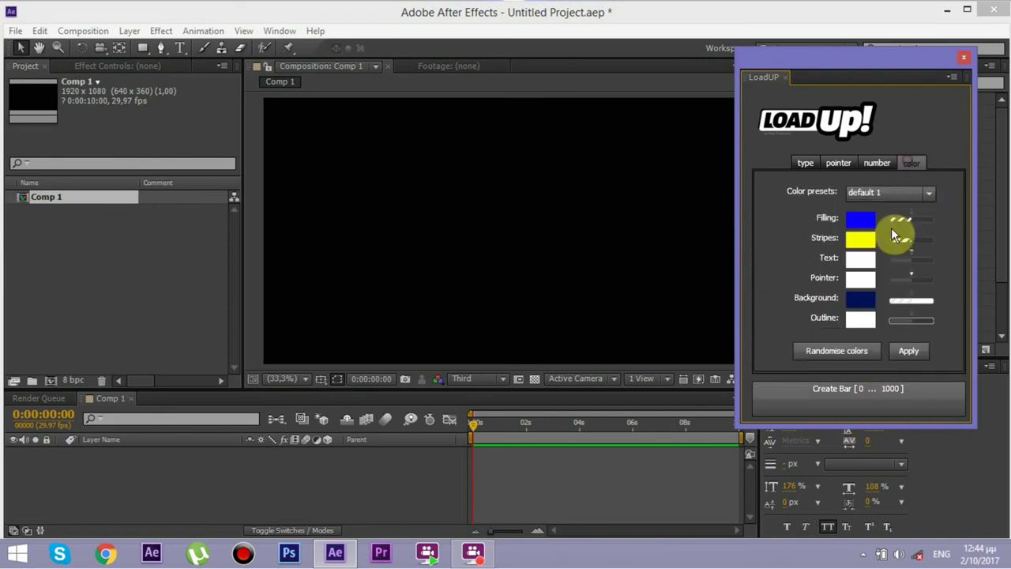
pyautogui.click(883, 194)
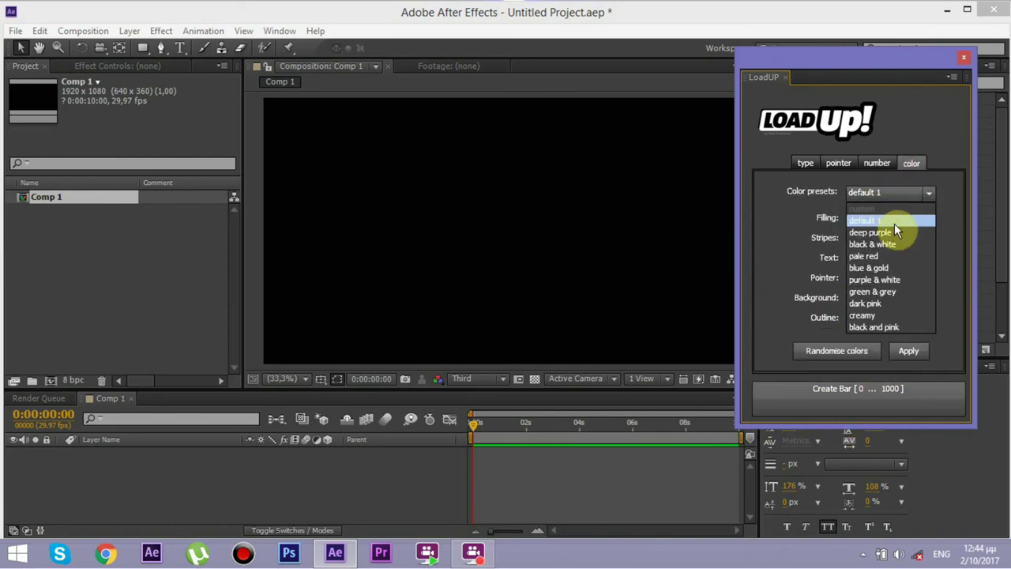
pyautogui.click(886, 268)
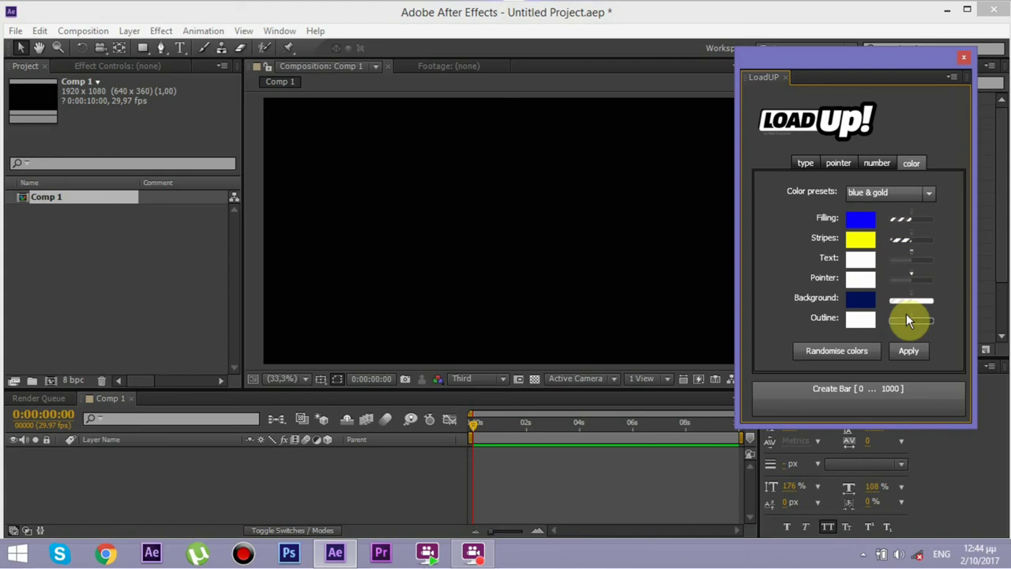
pyautogui.click(808, 350)
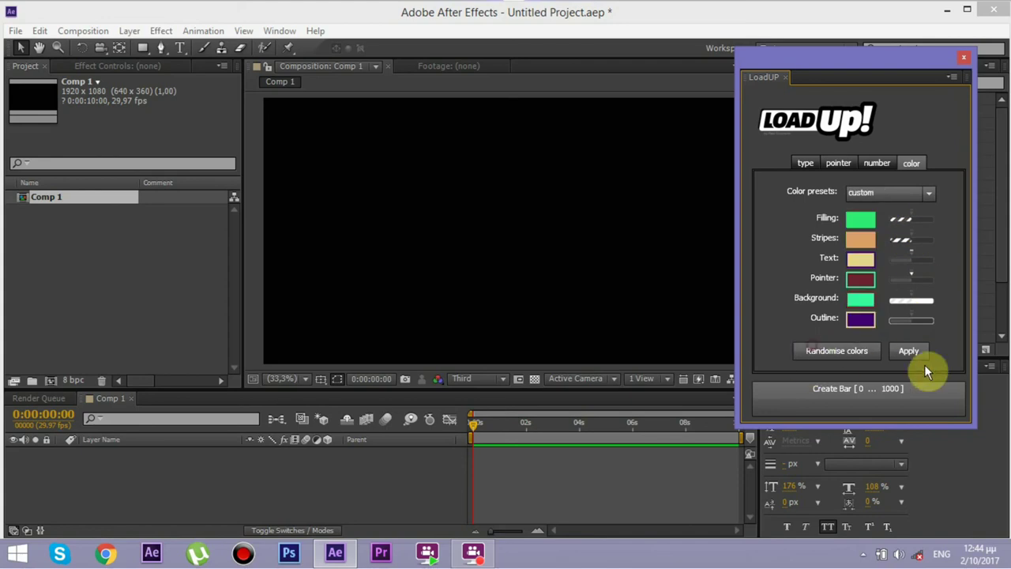
pyautogui.click(861, 350)
pyautogui.click(856, 351)
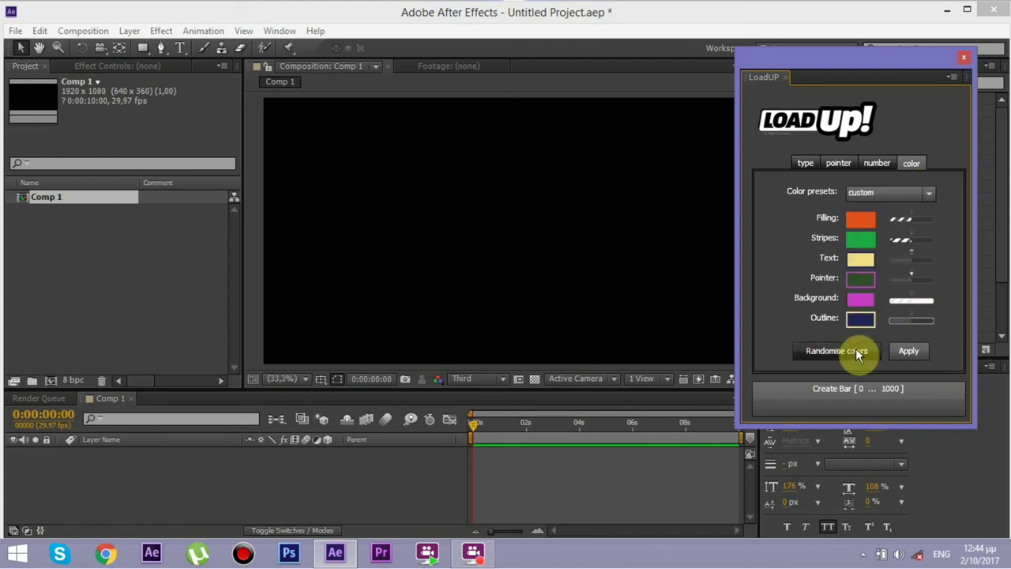
pyautogui.click(856, 352)
# - Create the circular loader in Comp 1 and shrink its ring's circle size to 925
pyautogui.click(873, 405)
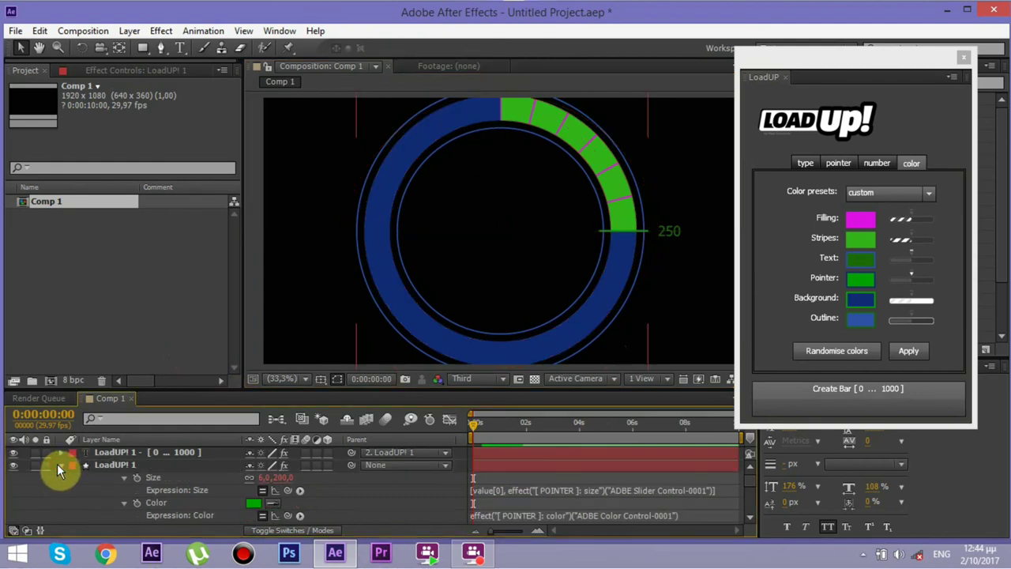
pyautogui.click(60, 465)
pyautogui.click(107, 465)
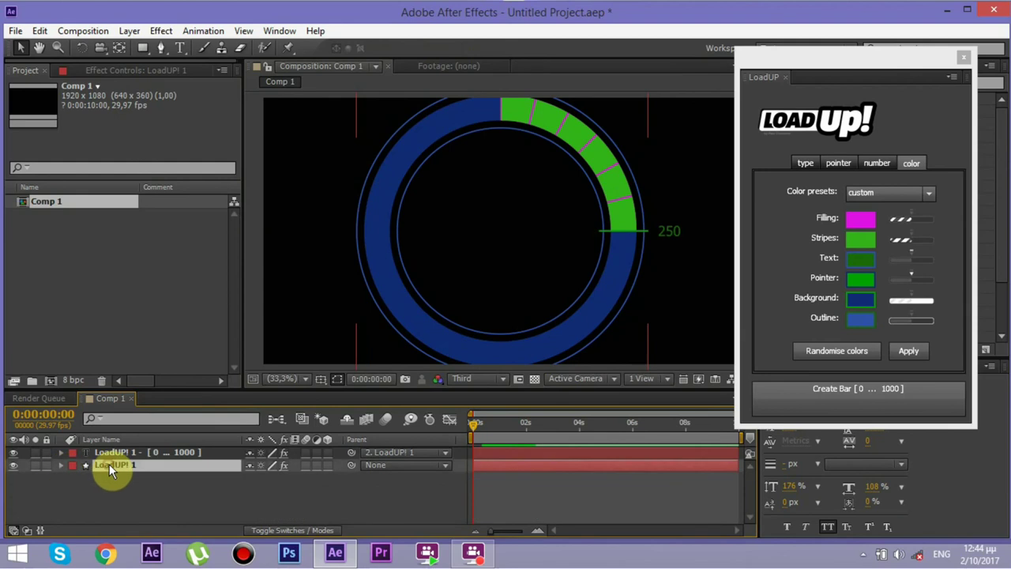
pyautogui.click(143, 71)
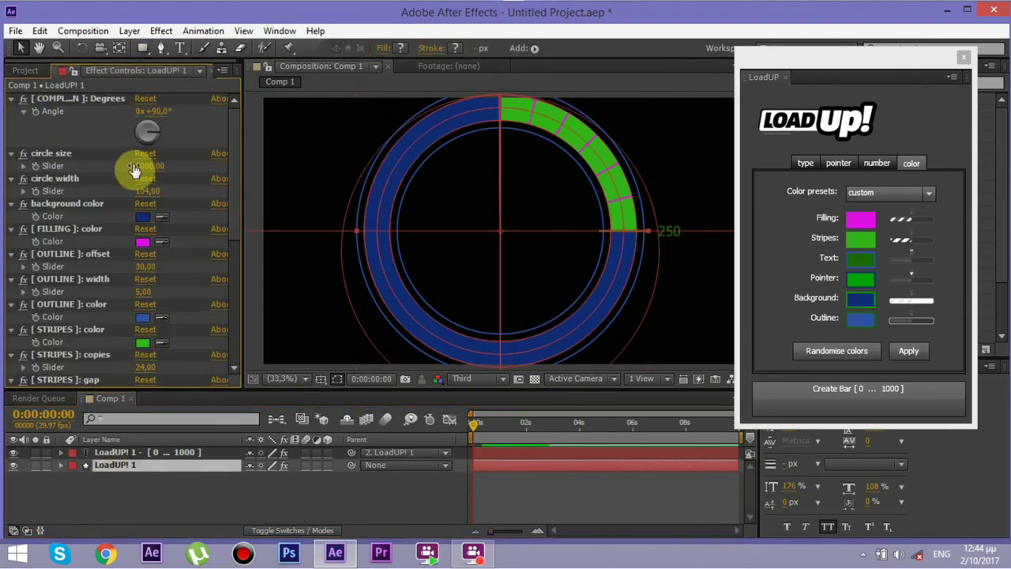
pyautogui.moveTo(142, 171); pyautogui.dragTo(123, 170)
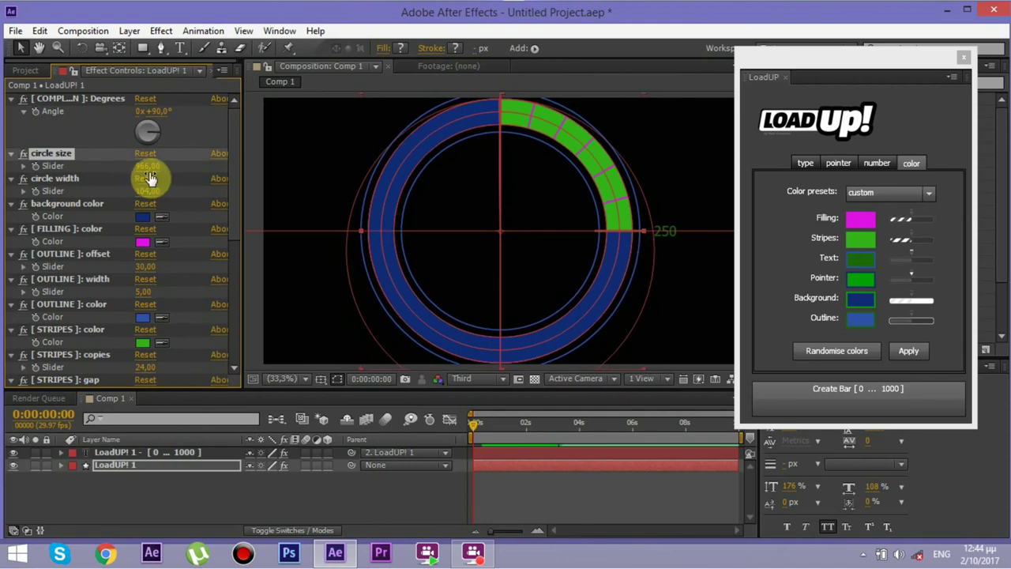
pyautogui.moveTo(122, 170); pyautogui.dragTo(120, 171)
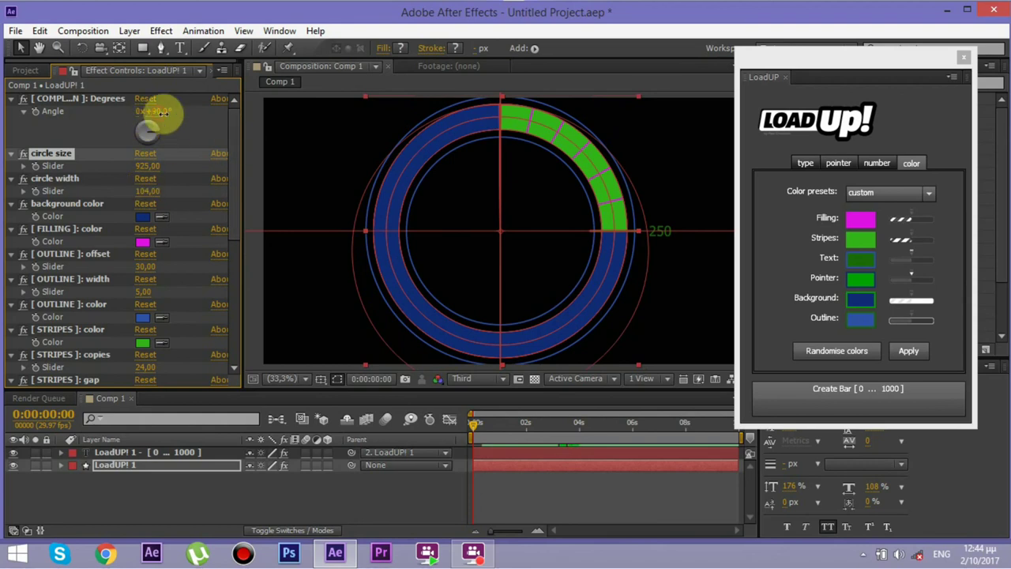
# - Enter 0 for the COMPLETION Degrees angle to clear the ring's fill
pyautogui.moveTo(162, 113); pyautogui.dragTo(182, 114)
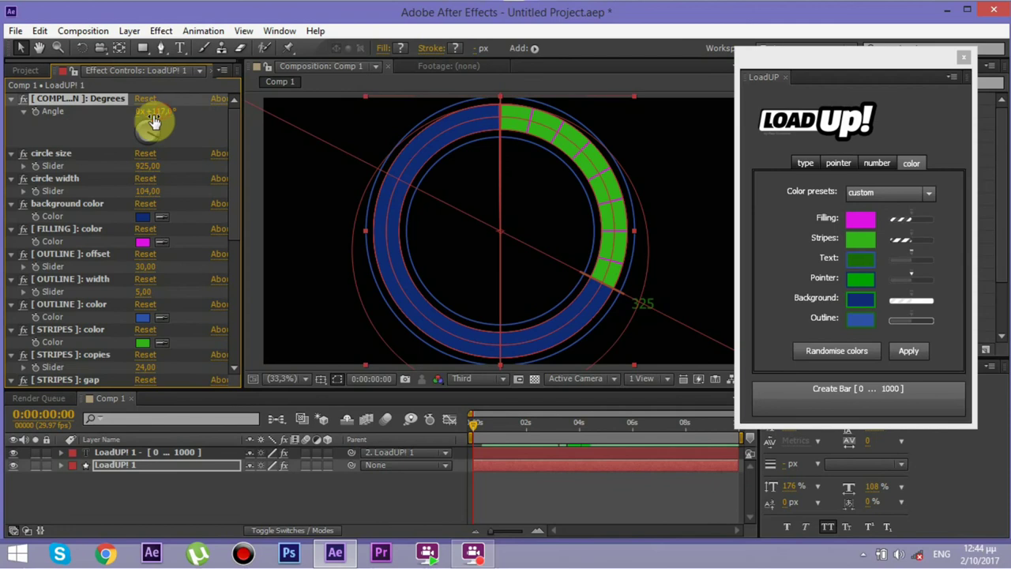
pyautogui.click(154, 112)
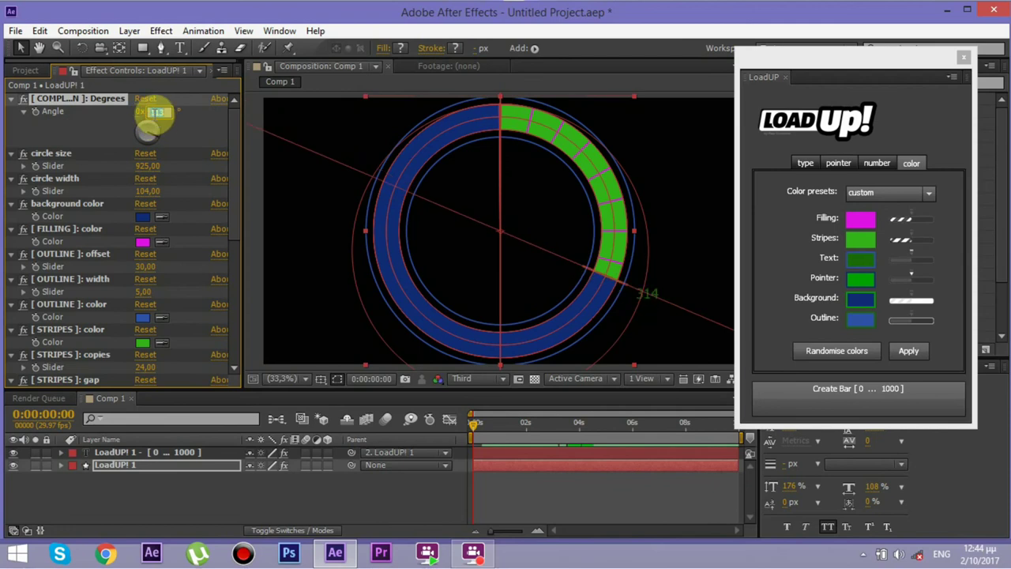
pyautogui.write('0')
pyautogui.press('Return')
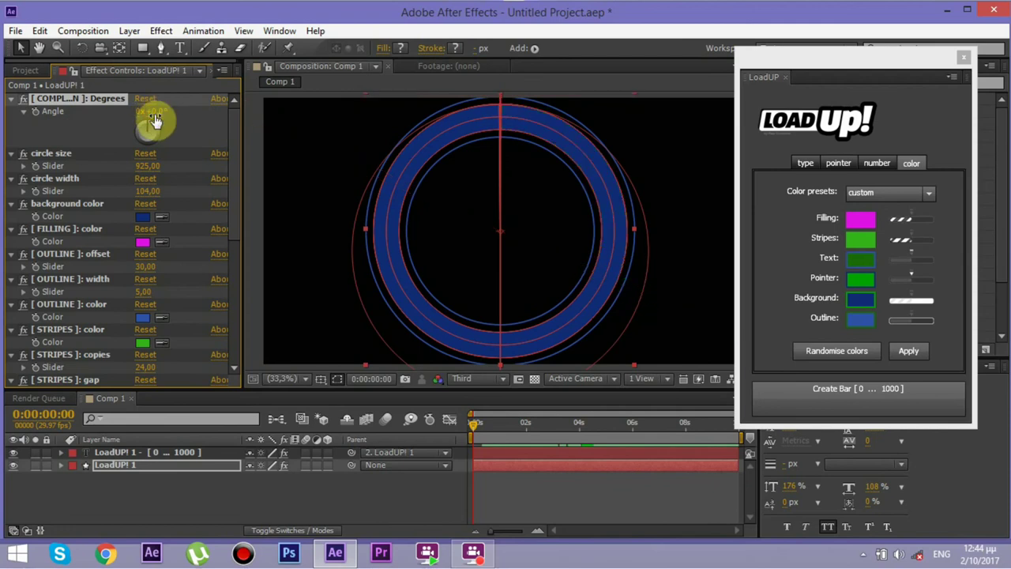
# - Set the stripe colour to black
pyautogui.click(143, 344)
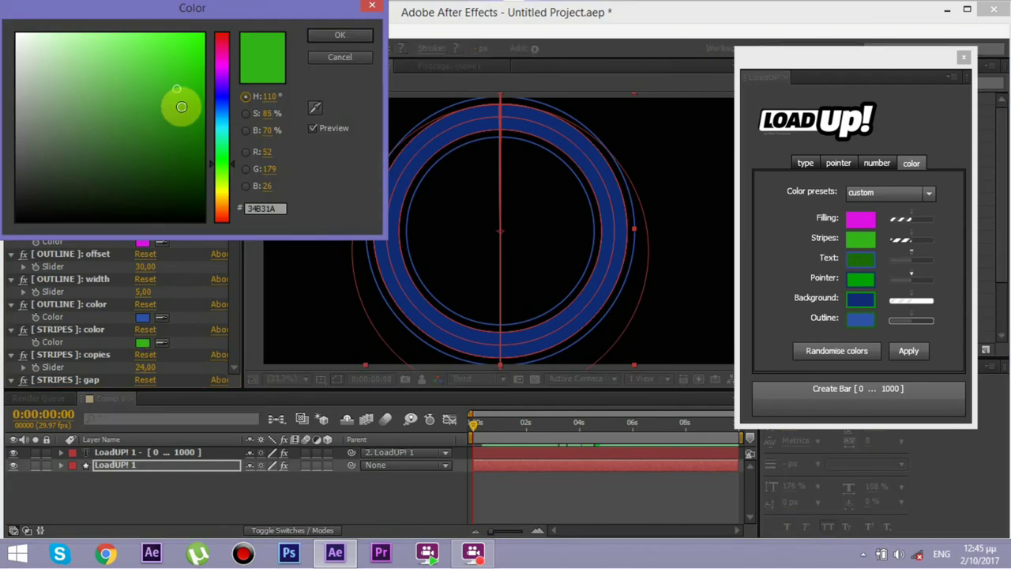
pyautogui.moveTo(122, 173); pyautogui.dragTo(58, 194)
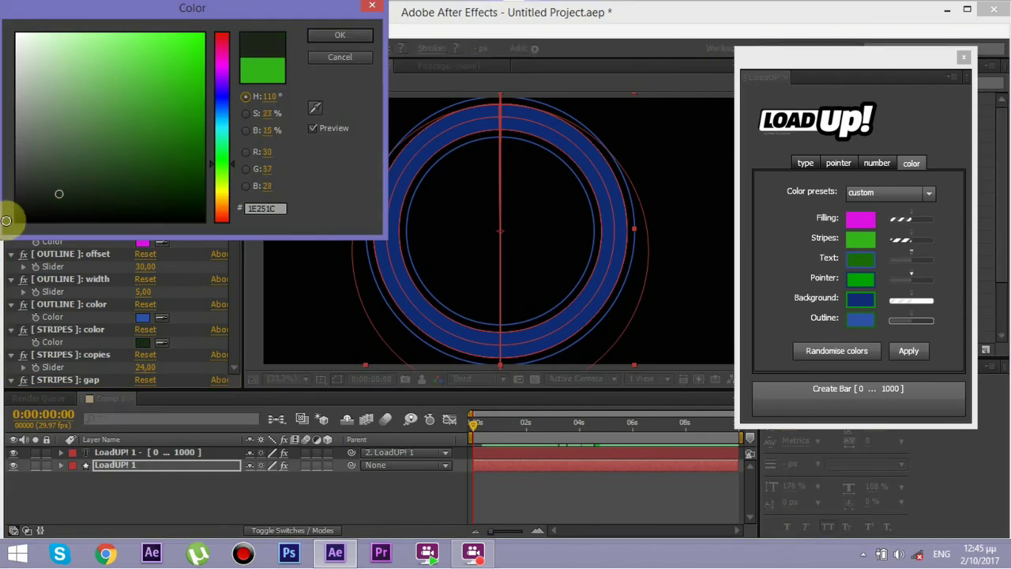
pyautogui.click(15, 221)
pyautogui.click(341, 38)
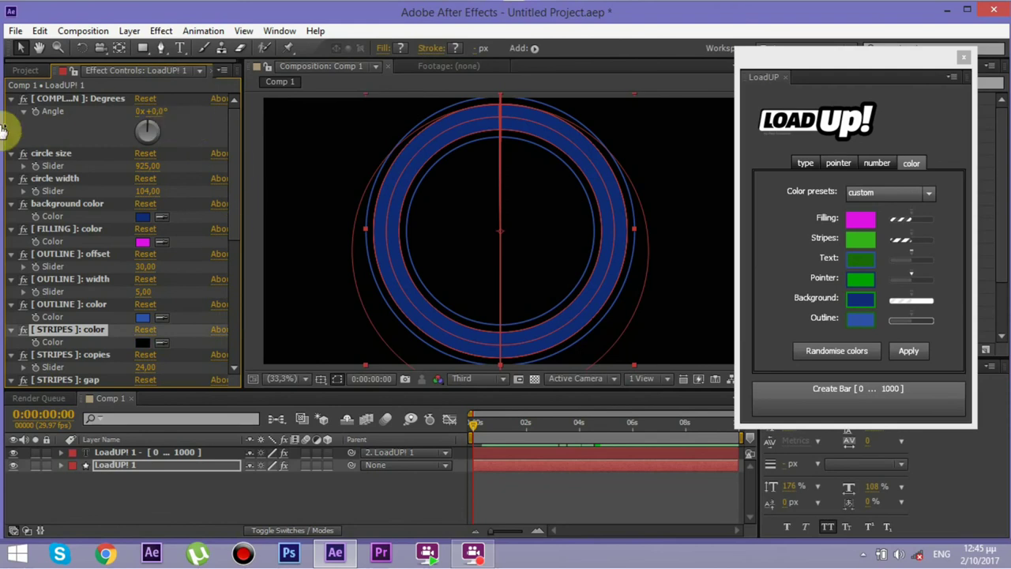
# - At 5:05, end the work area and set the completion angle to one full revolution (1x)
pyautogui.click(36, 113)
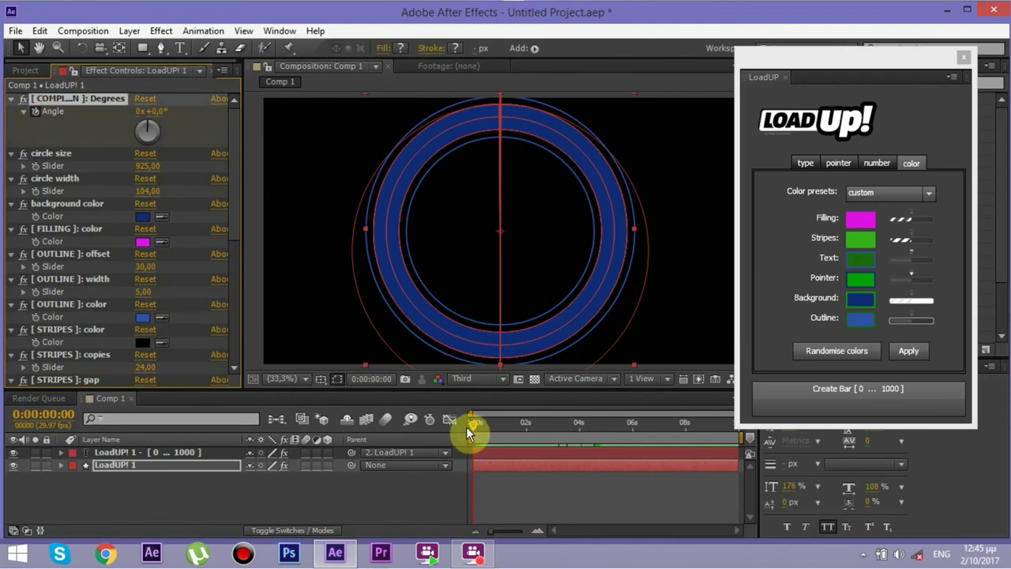
pyautogui.moveTo(484, 426); pyautogui.dragTo(611, 426)
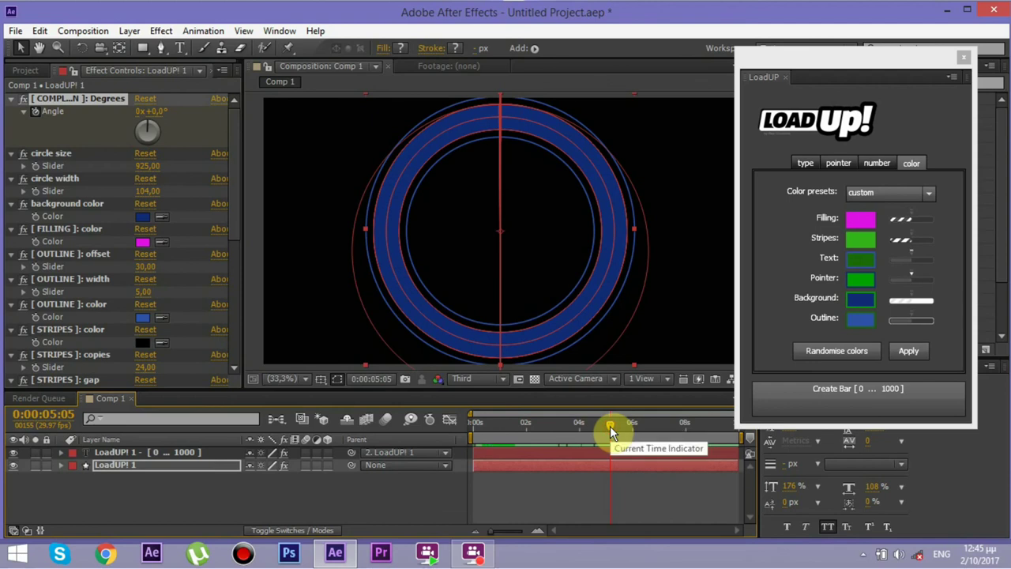
pyautogui.press('n')
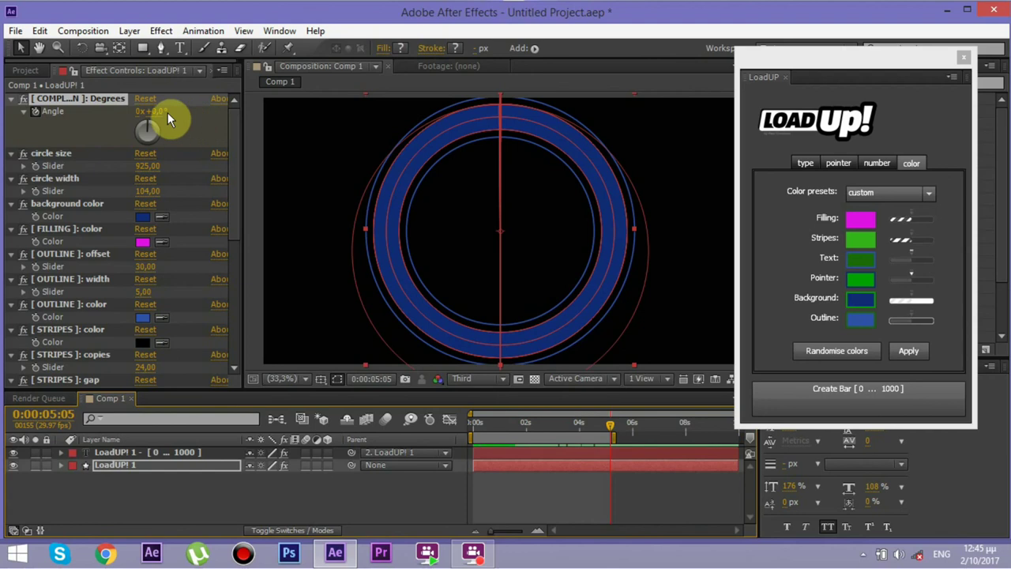
pyautogui.click(136, 111)
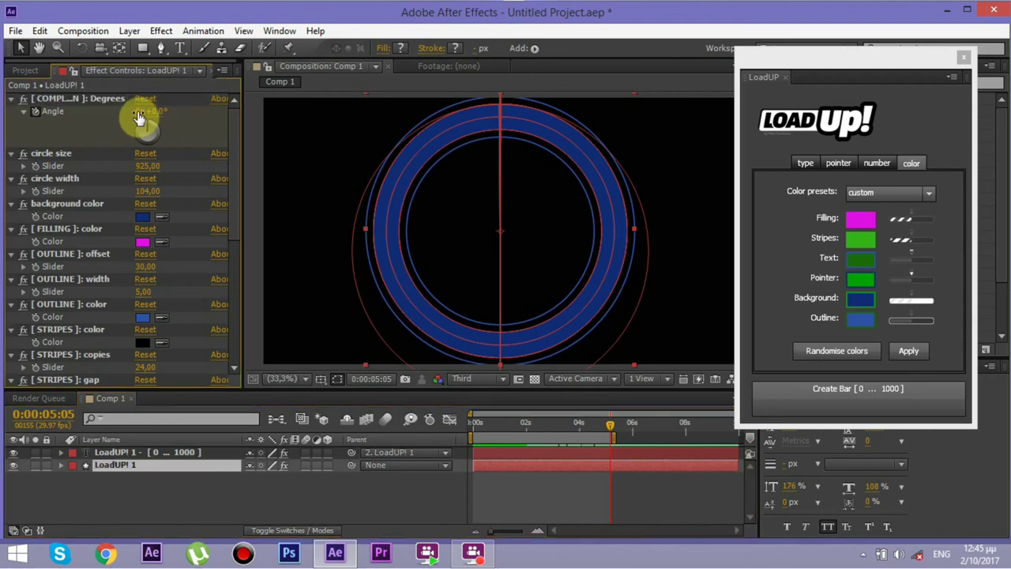
pyautogui.click(139, 111)
pyautogui.write('1')
pyautogui.press('Return')
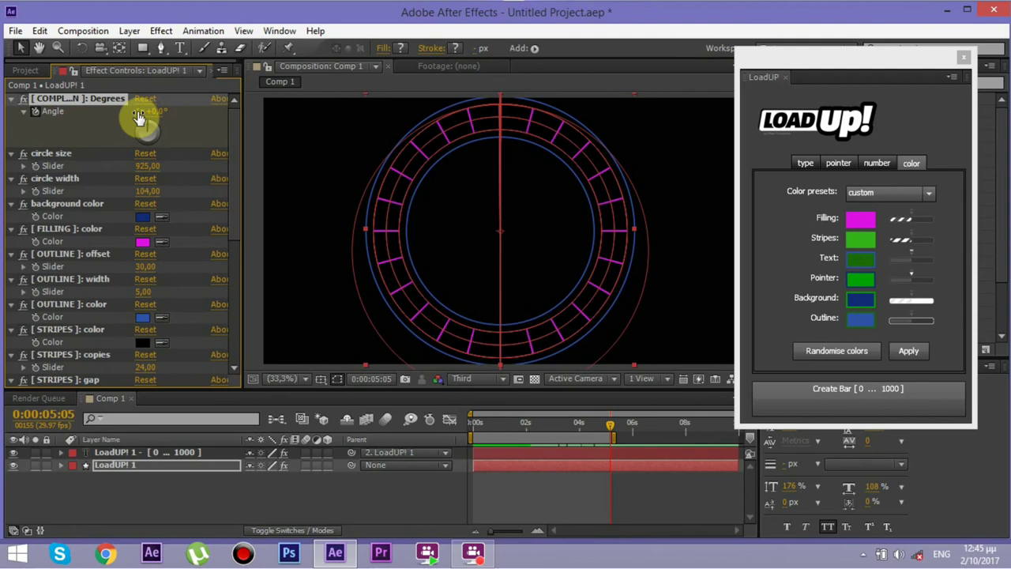
# - Change the stripe colour to white
pyautogui.click(219, 360)
pyautogui.click(142, 342)
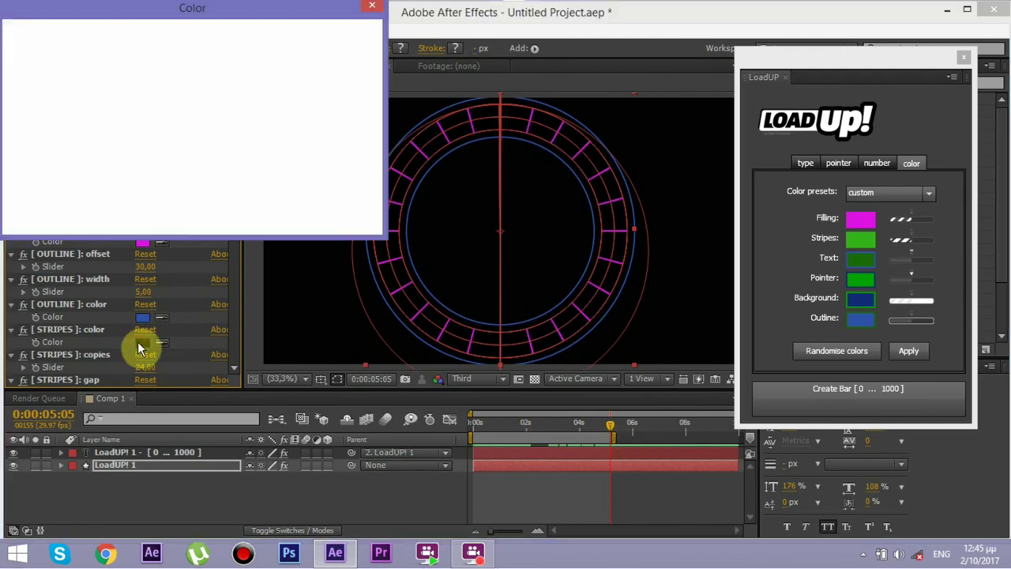
pyautogui.moveTo(79, 165); pyautogui.dragTo(66, 143)
pyautogui.moveTo(123, 47); pyautogui.dragTo(16, 33)
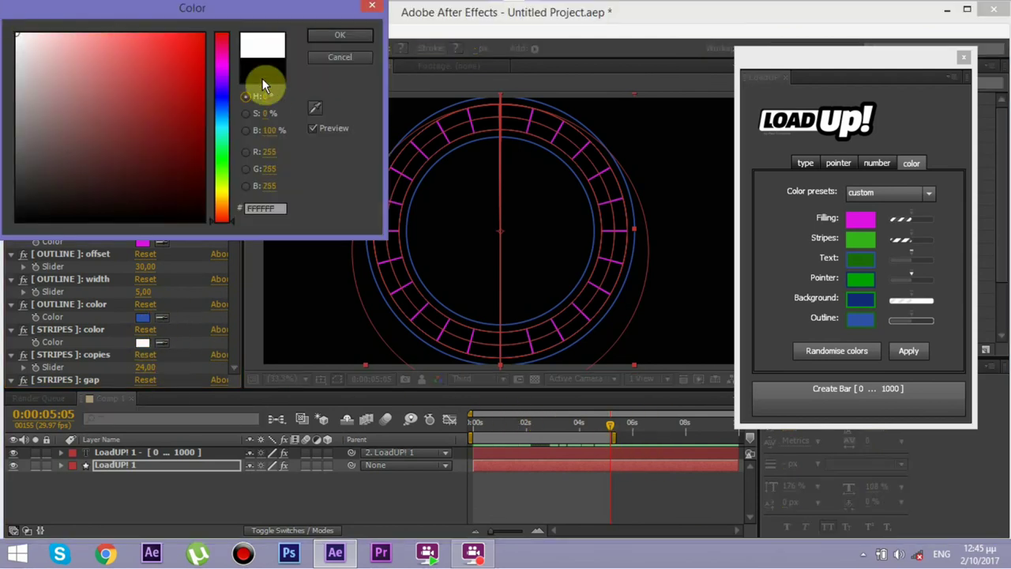
pyautogui.click(319, 31)
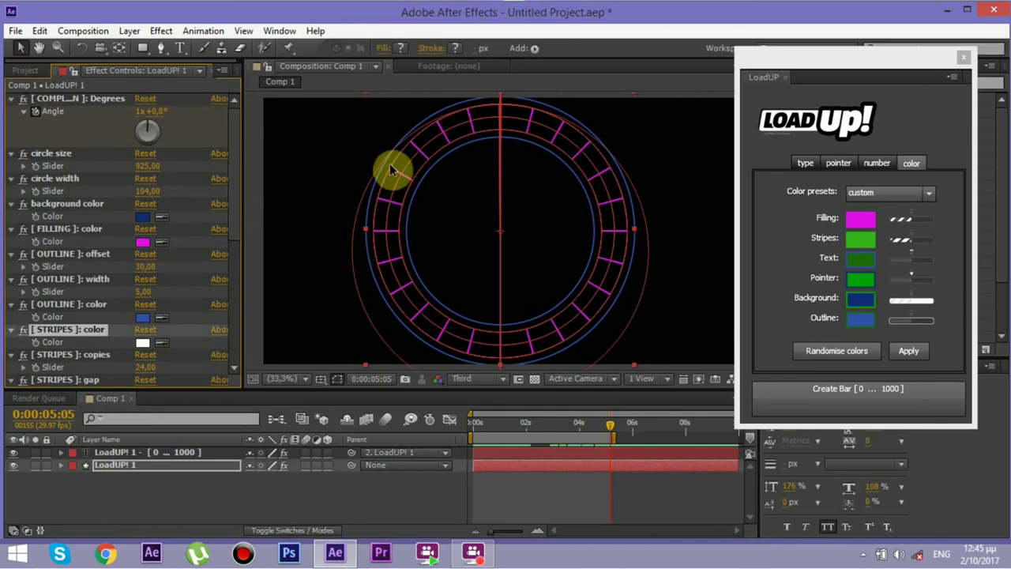
# - End the work area at the current time and preview the loader from the start
pyautogui.press('n')
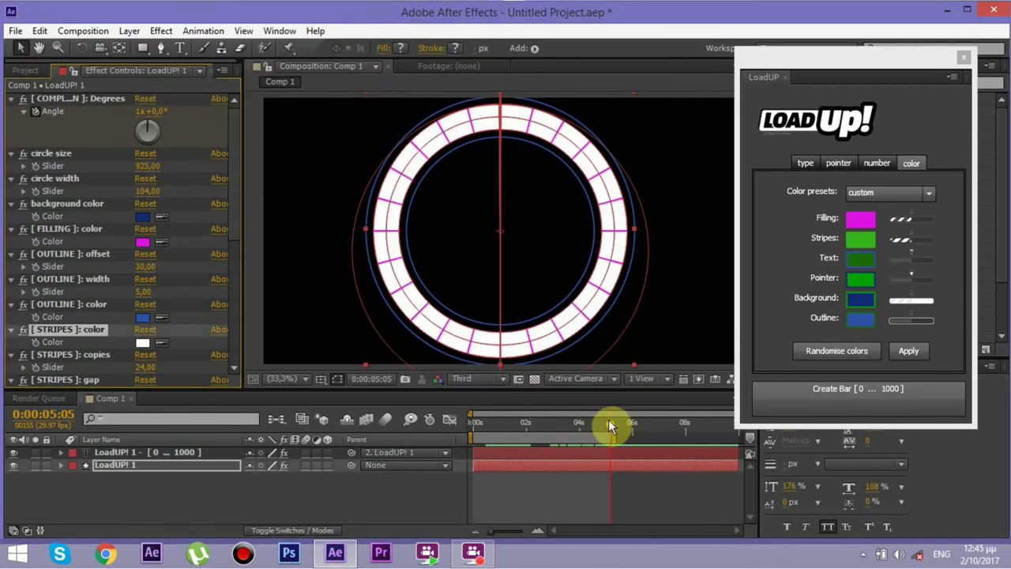
pyautogui.press('Home')
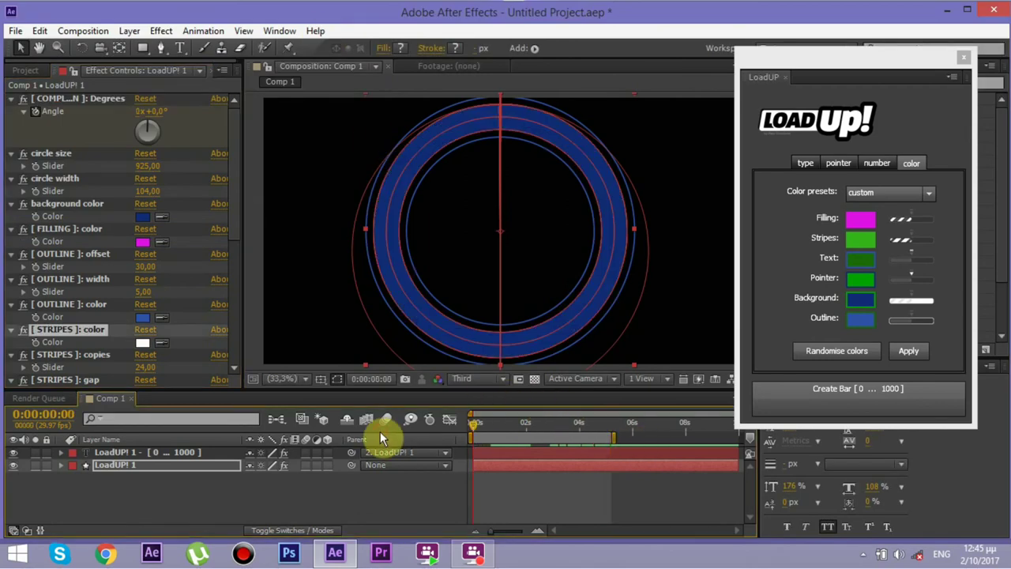
pyautogui.press('space')
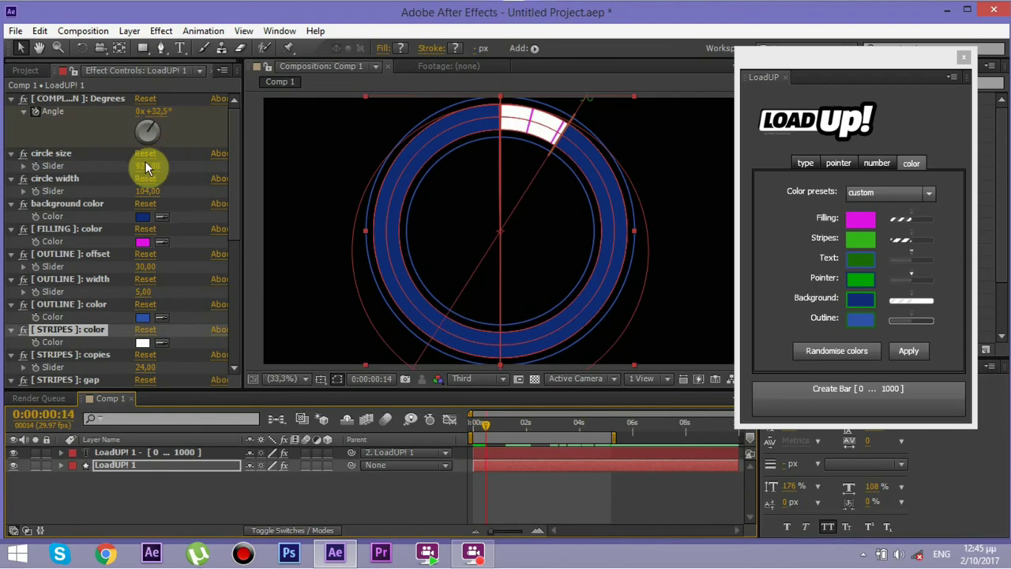
# - Shrink the loader circle size and set the pointer colour to white
pyautogui.moveTo(147, 166); pyautogui.dragTo(66, 168)
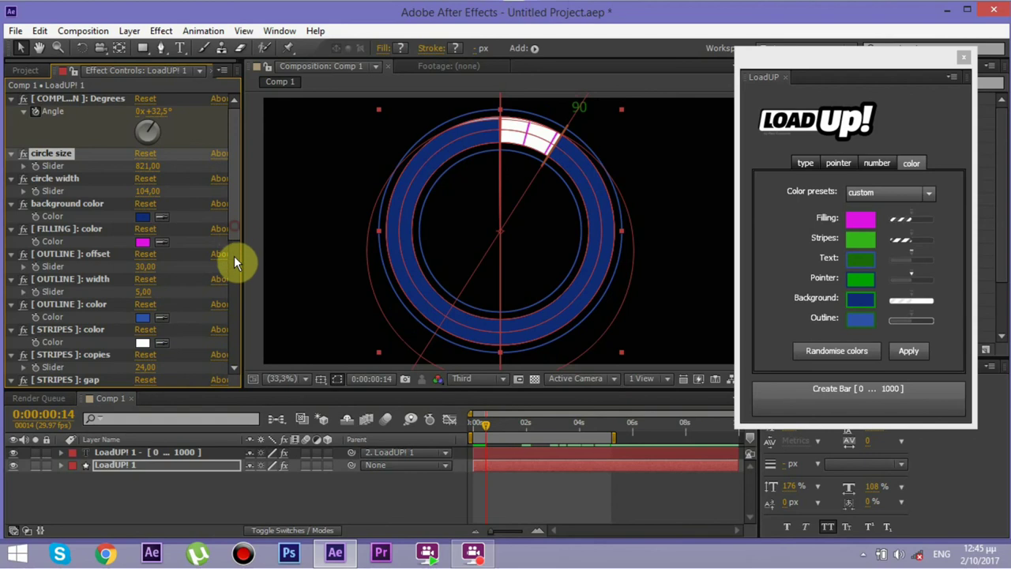
pyautogui.moveTo(234, 256); pyautogui.dragTo(236, 342)
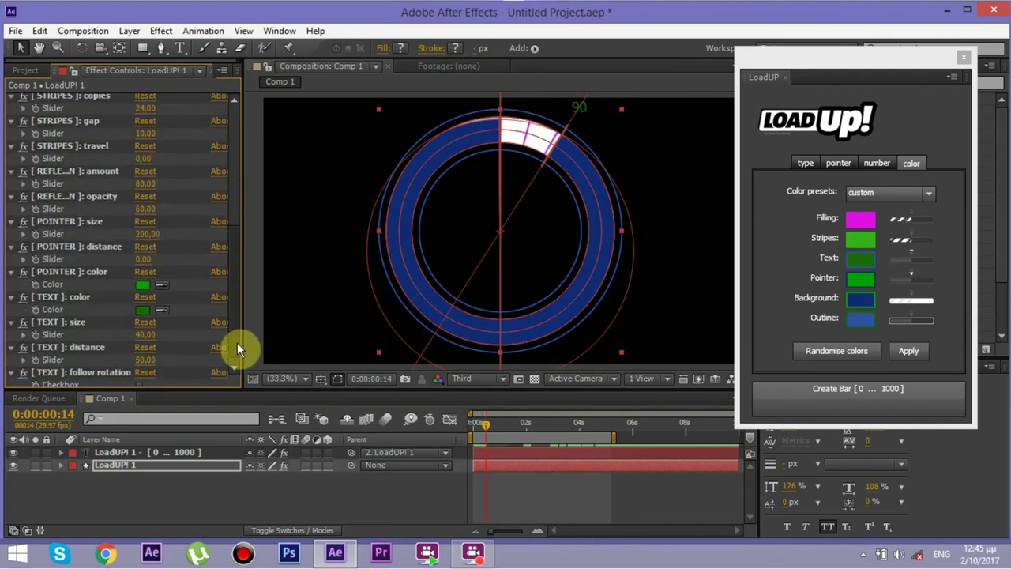
pyautogui.click(140, 290)
pyautogui.moveTo(165, 135); pyautogui.dragTo(92, 107)
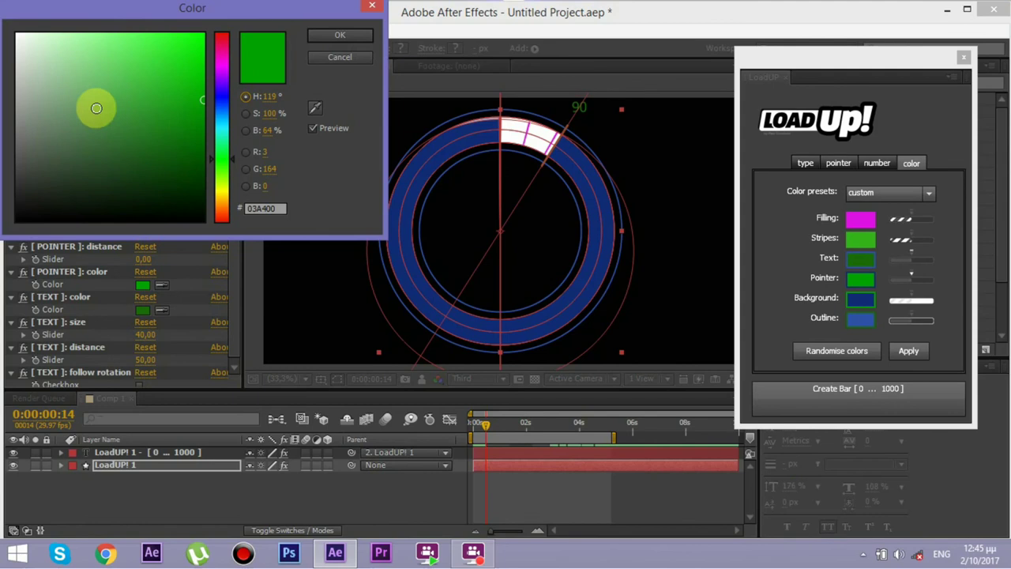
pyautogui.moveTo(6, 11); pyautogui.dragTo(7, 11)
pyautogui.click(334, 38)
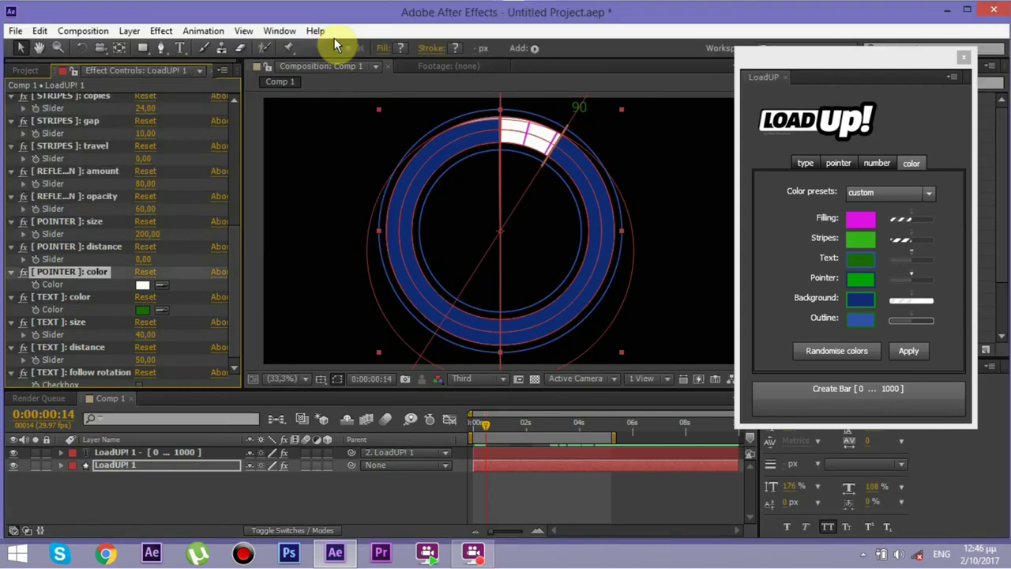
# - Make the percentage text blue (0028F3) and return the playhead to the start
pyautogui.click(248, 309)
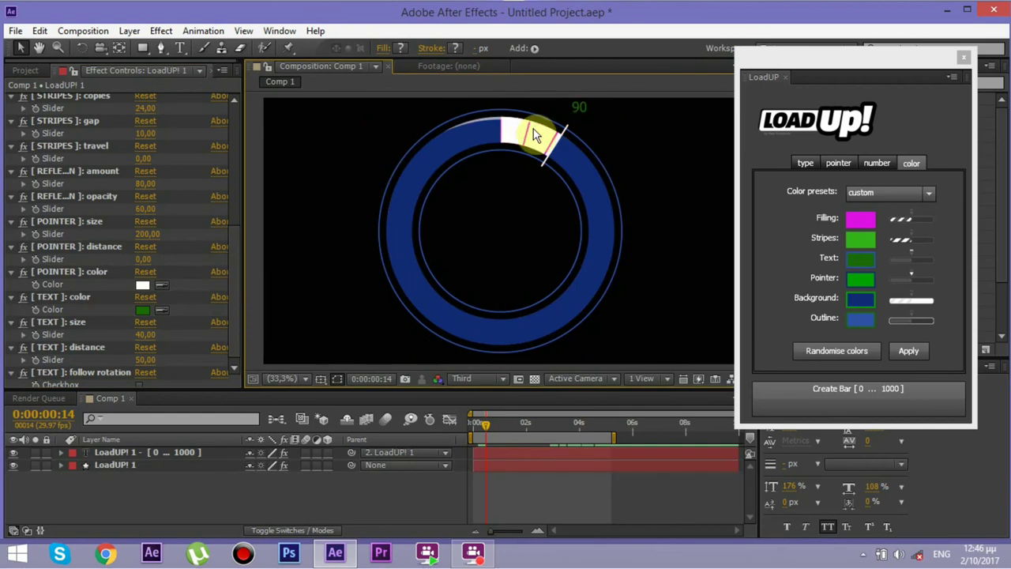
pyautogui.click(562, 137)
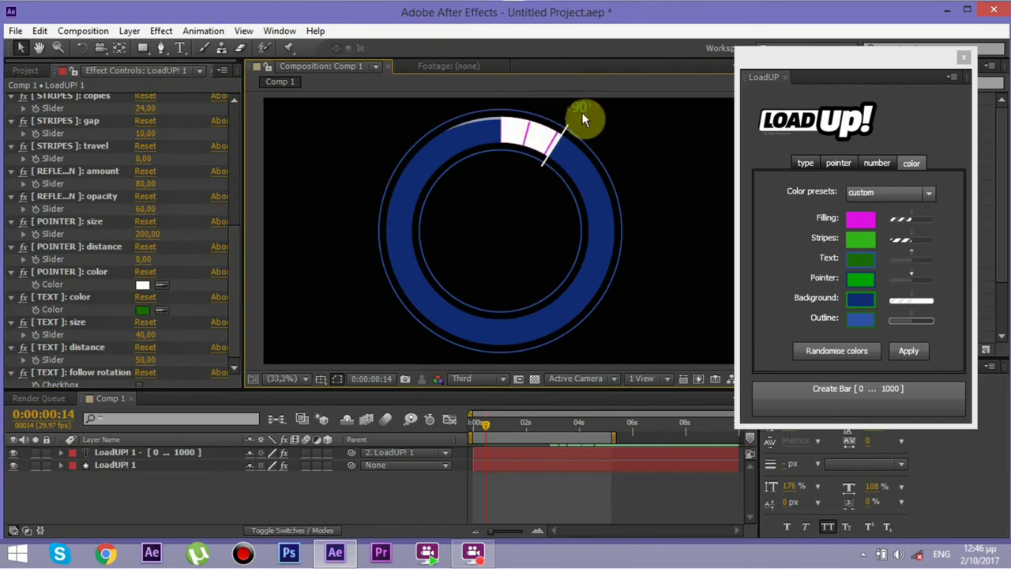
pyautogui.click(141, 311)
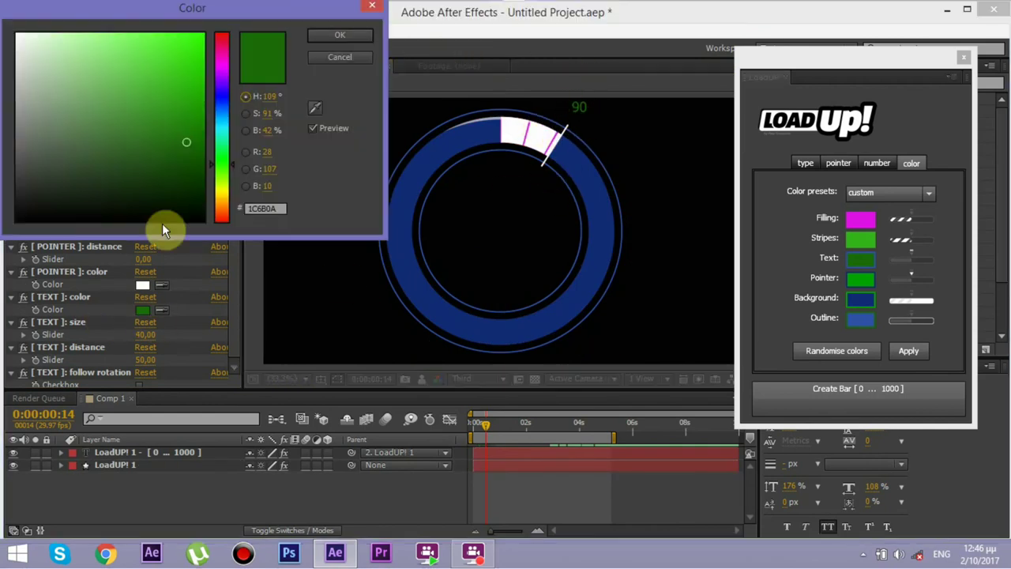
pyautogui.click(220, 100)
pyautogui.click(204, 40)
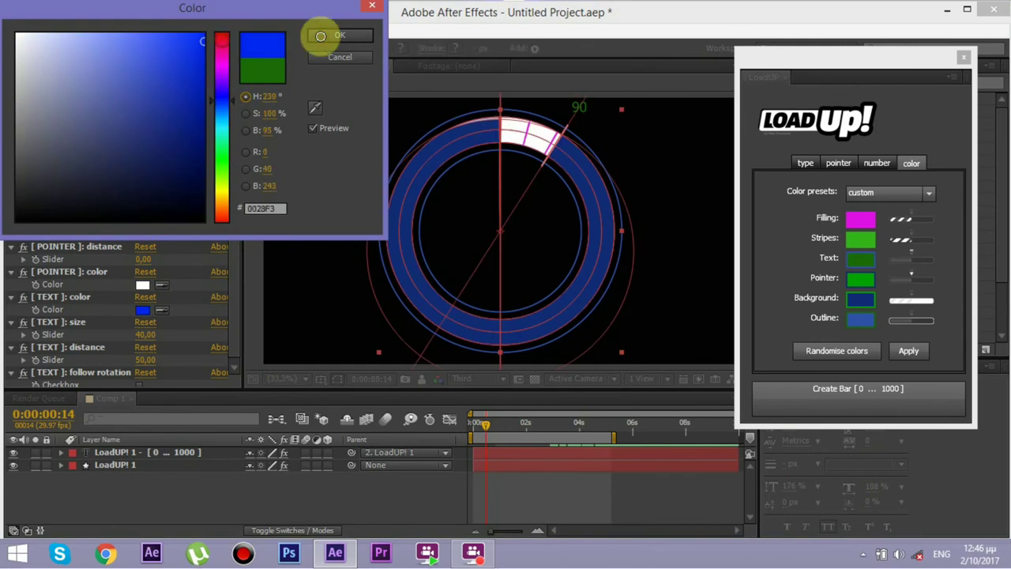
pyautogui.click(338, 38)
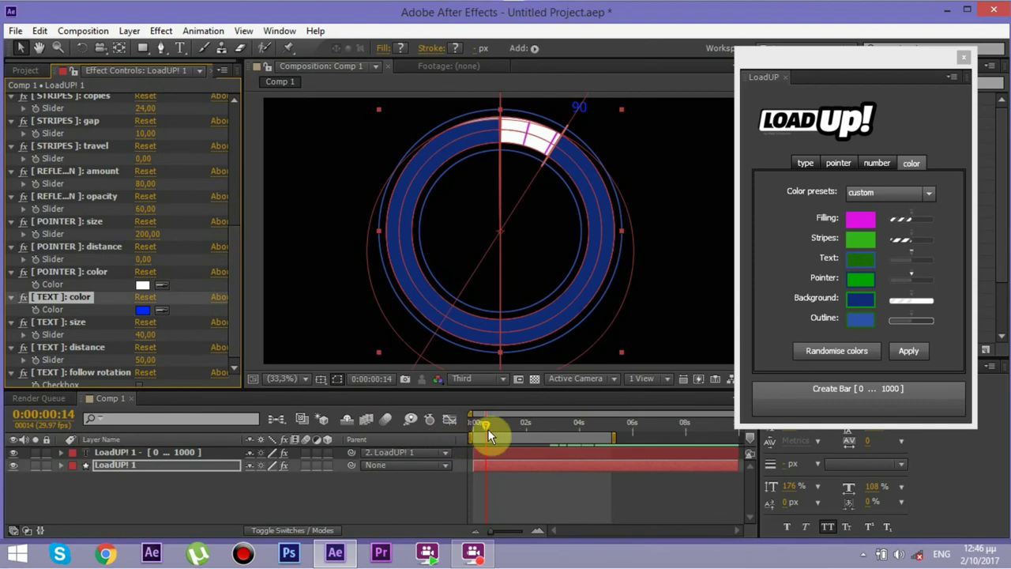
pyautogui.moveTo(480, 424); pyautogui.dragTo(447, 429)
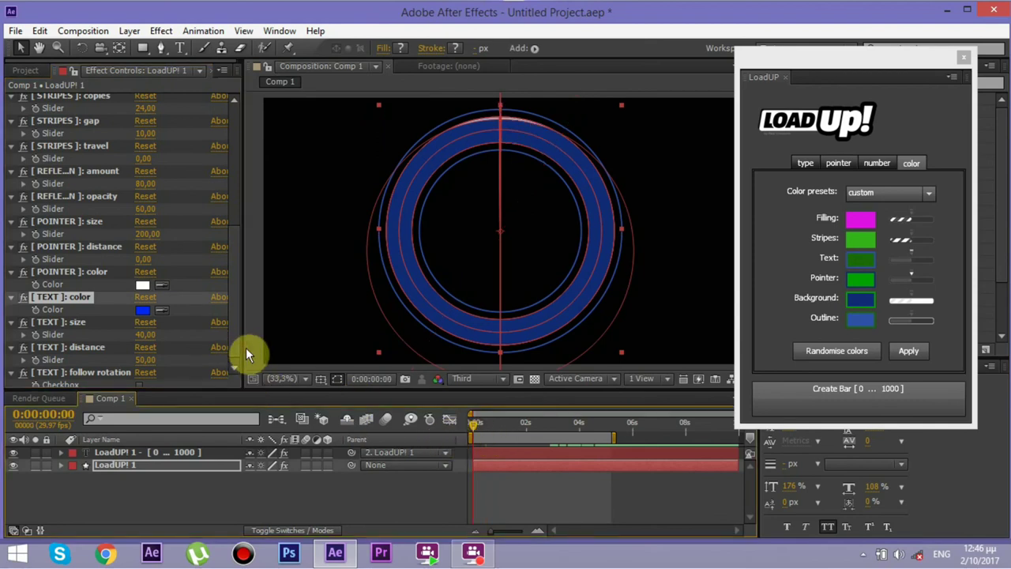
# - Preview the fill animation, then at about 2 seconds raise reflection opacity from 60 to 91
pyautogui.click(245, 348)
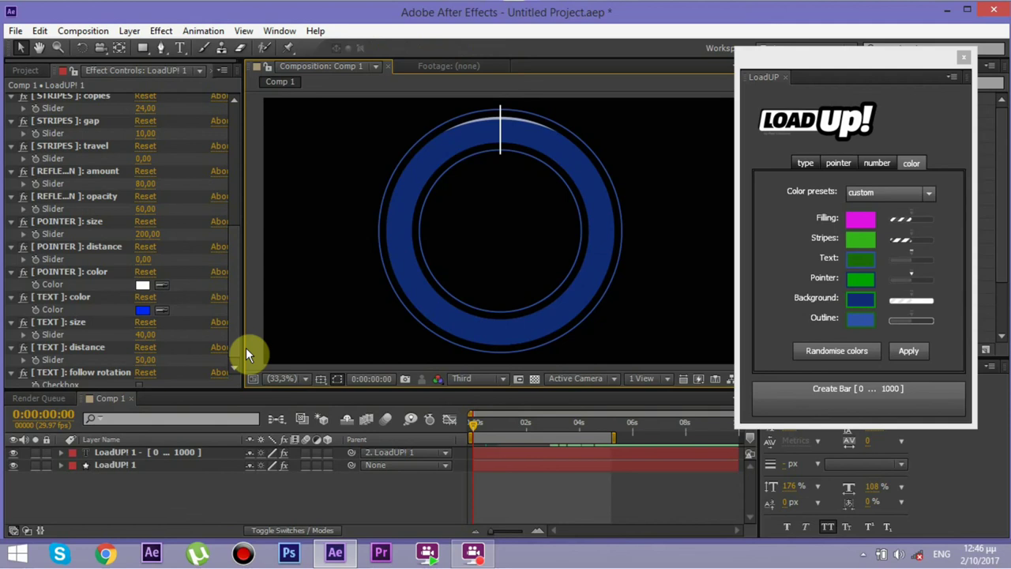
pyautogui.press('space')
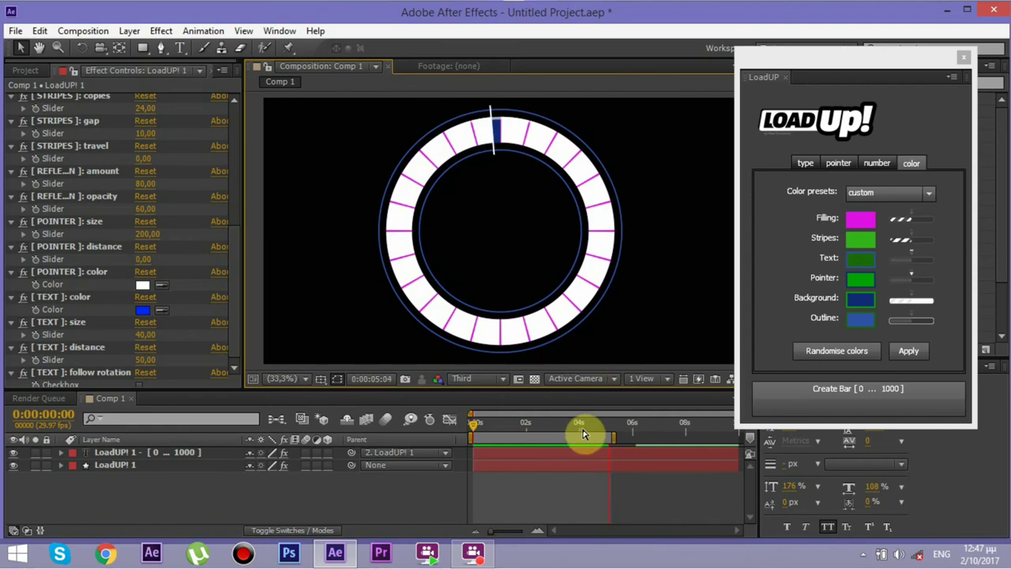
pyautogui.click(534, 422)
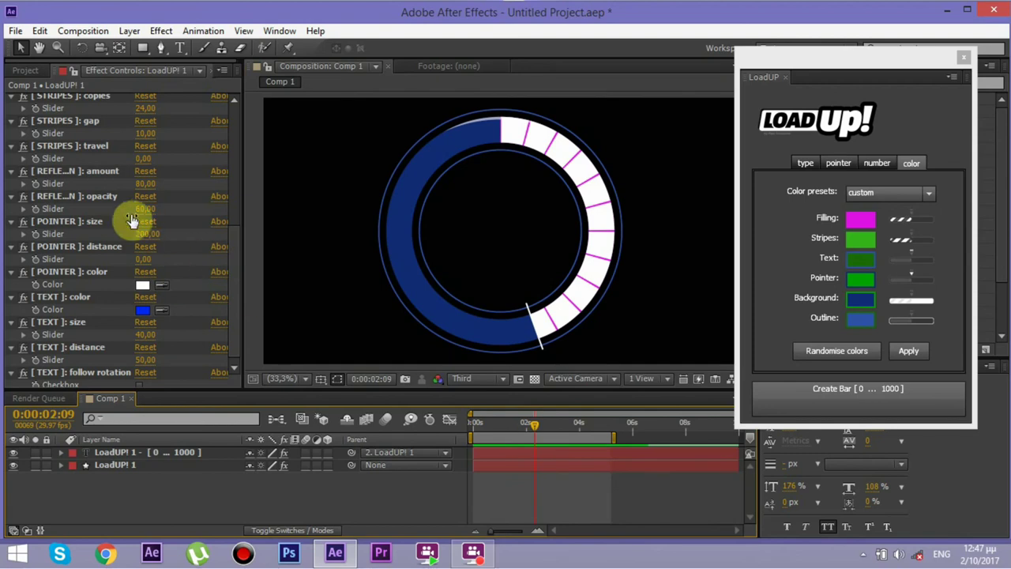
pyautogui.moveTo(144, 212); pyautogui.dragTo(168, 212)
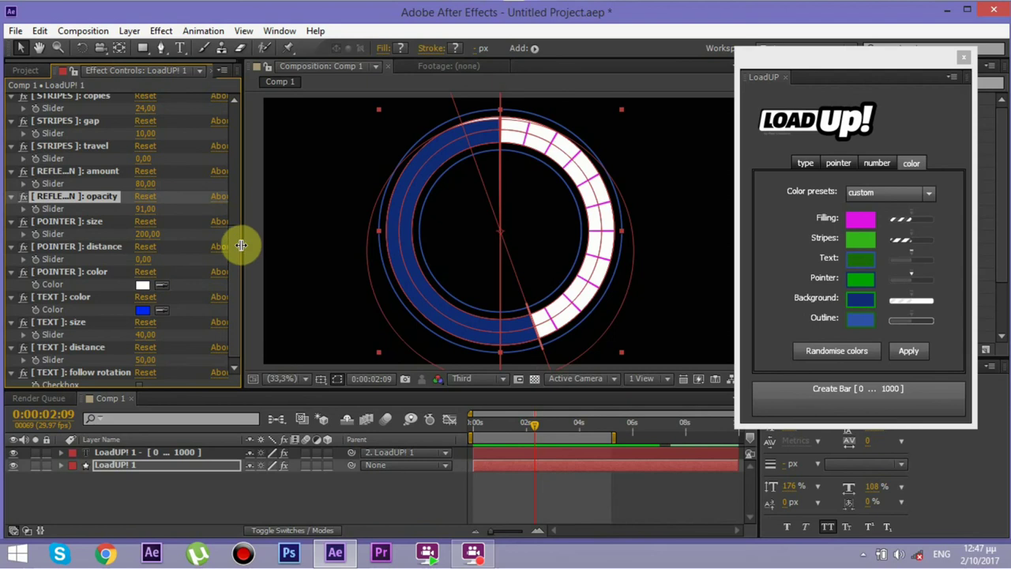
pyautogui.scroll(3, 242, 226)
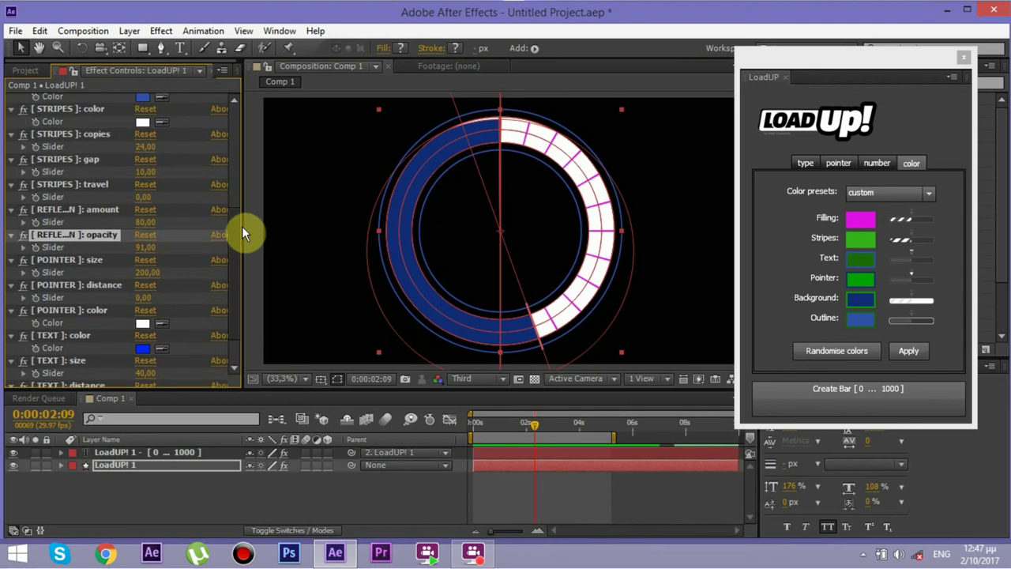
# - Create a new empty composition, Comp 2, with the default settings
pyautogui.click(183, 493)
pyautogui.click(79, 31)
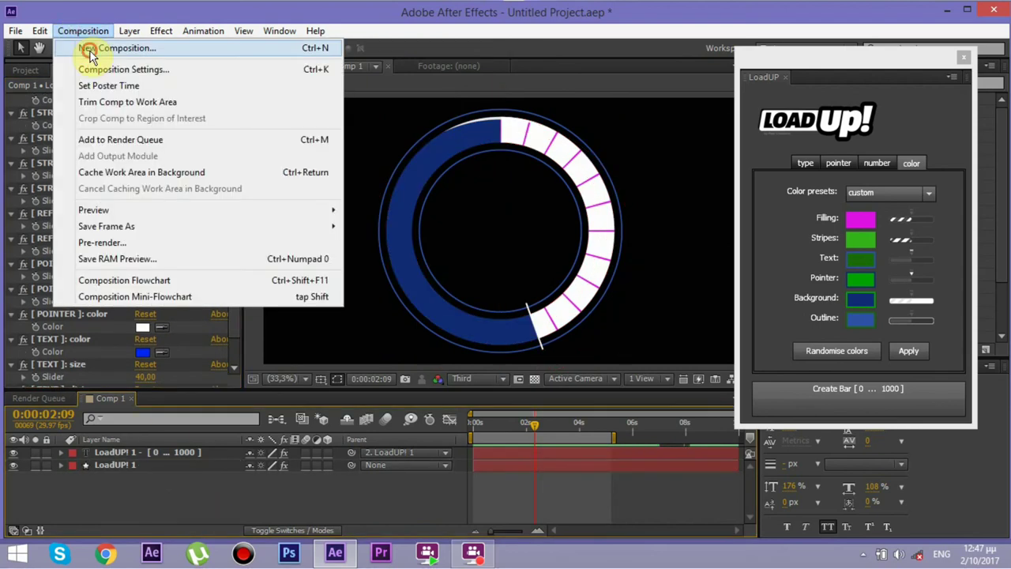
pyautogui.click(90, 49)
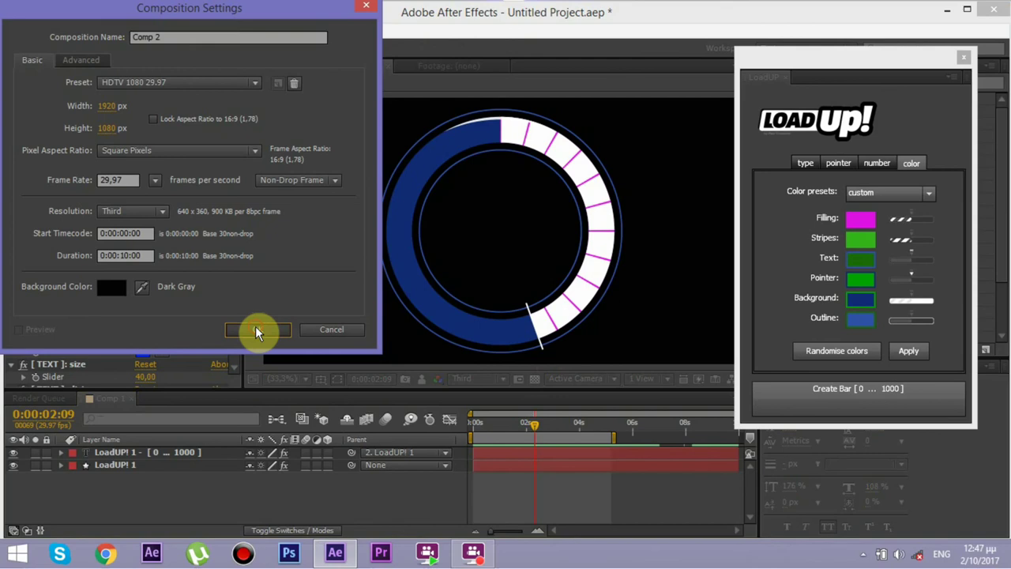
pyautogui.click(255, 328)
# - Switch the loader to Linear, narrow the bar to width 577, and randomise its colours
pyautogui.click(805, 163)
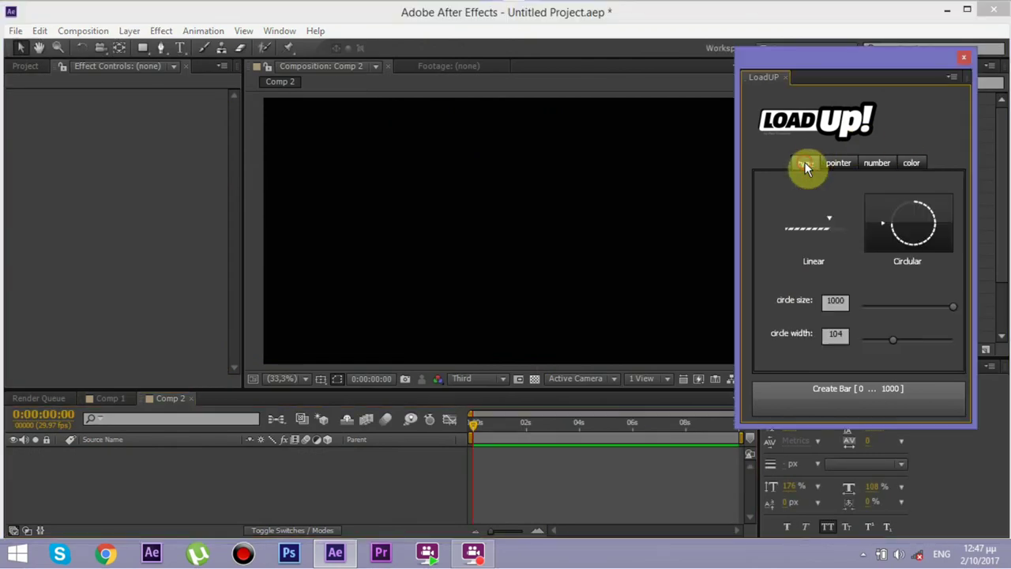
pyautogui.click(817, 230)
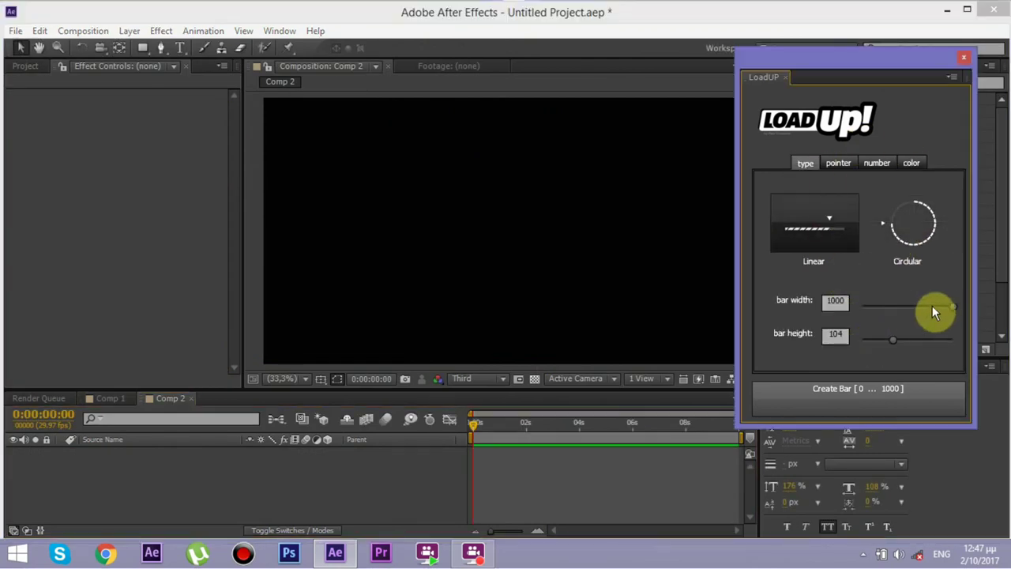
pyautogui.moveTo(953, 308); pyautogui.dragTo(908, 311)
pyautogui.click(855, 165)
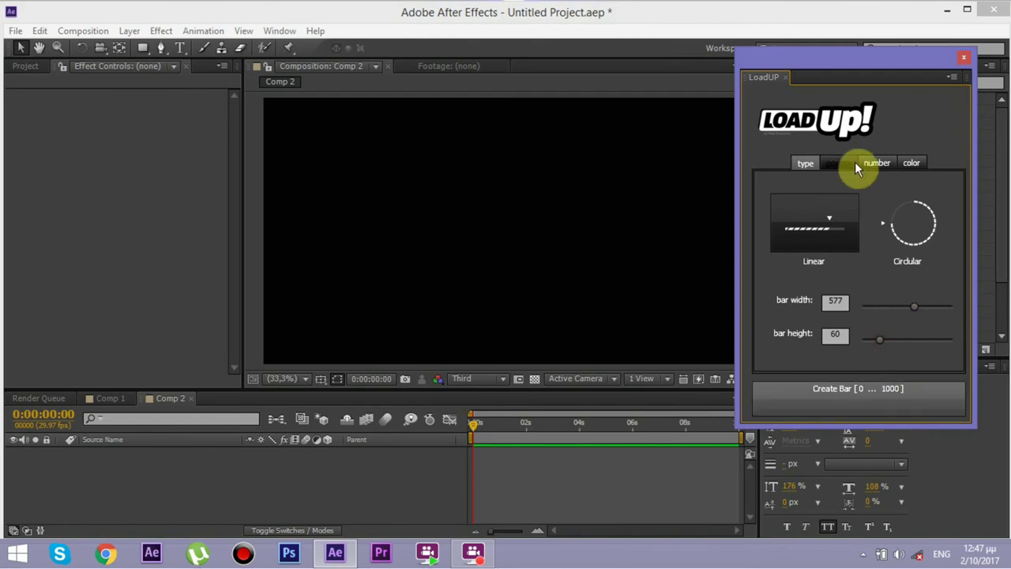
pyautogui.click(907, 164)
pyautogui.click(840, 352)
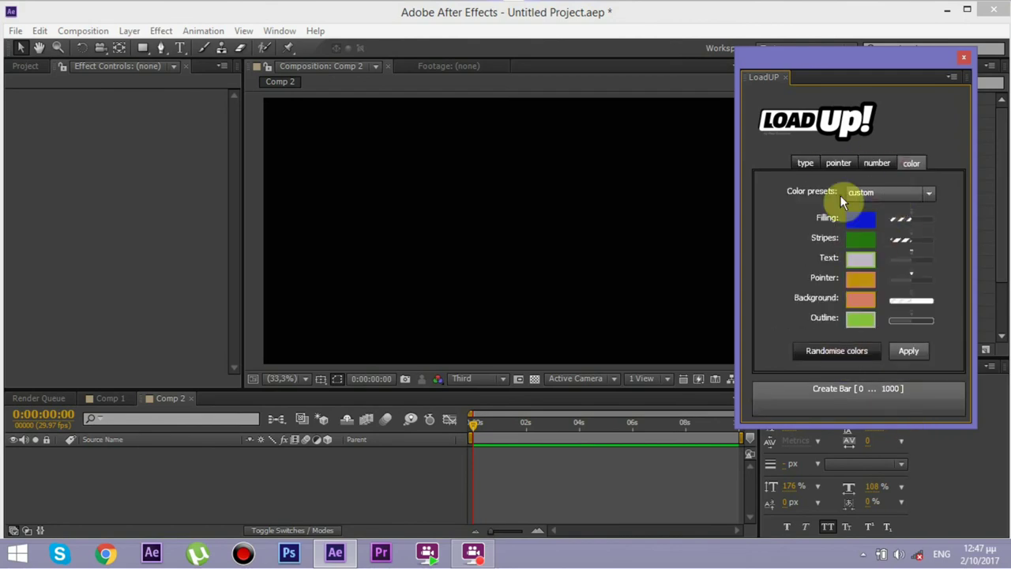
# - Set the counter End to 30 with one decimal, a '>' prefix and a new font size
pyautogui.click(874, 162)
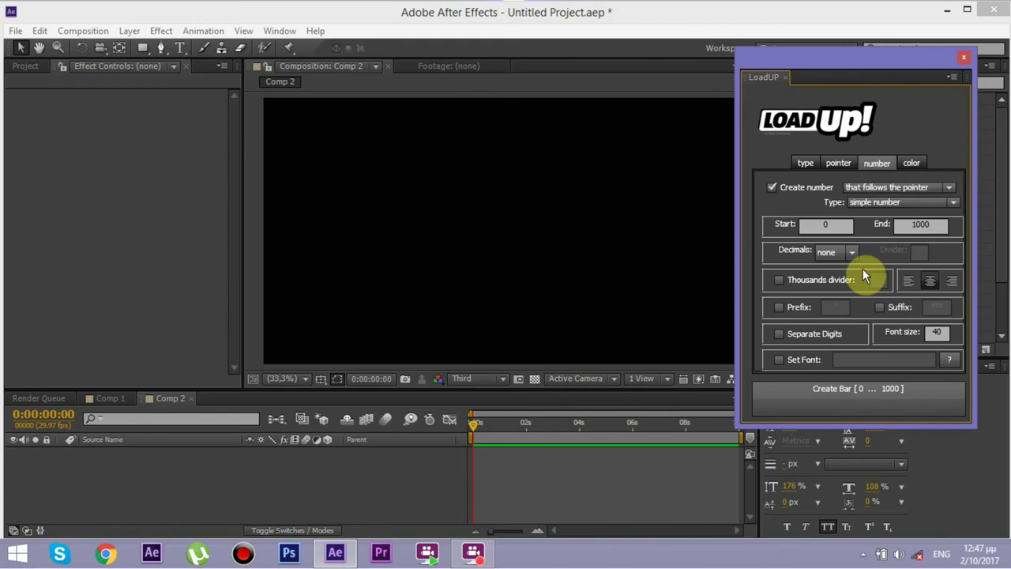
pyautogui.click(917, 224)
pyautogui.write('3')
pyautogui.write('0')
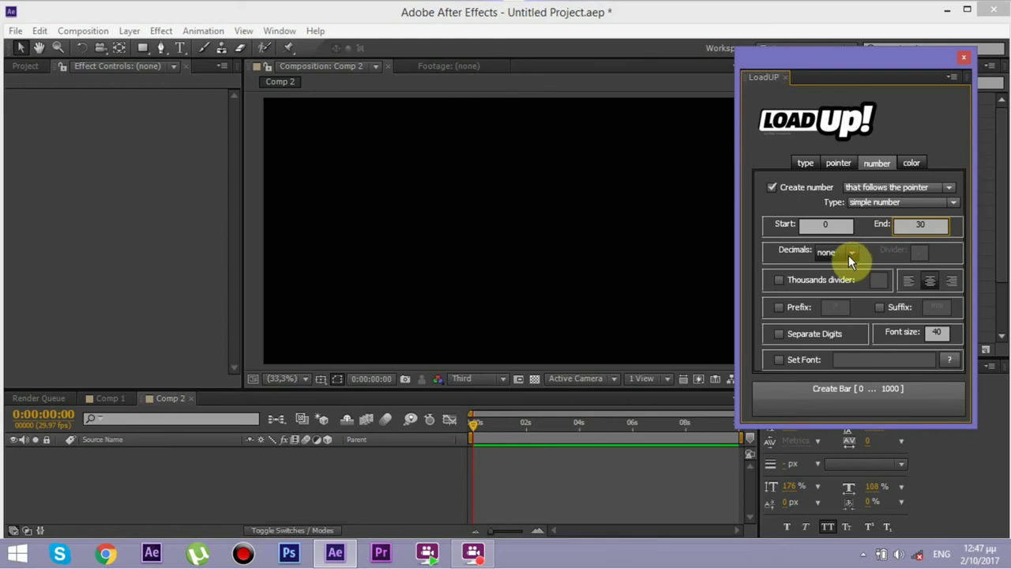
pyautogui.click(850, 254)
pyautogui.click(830, 281)
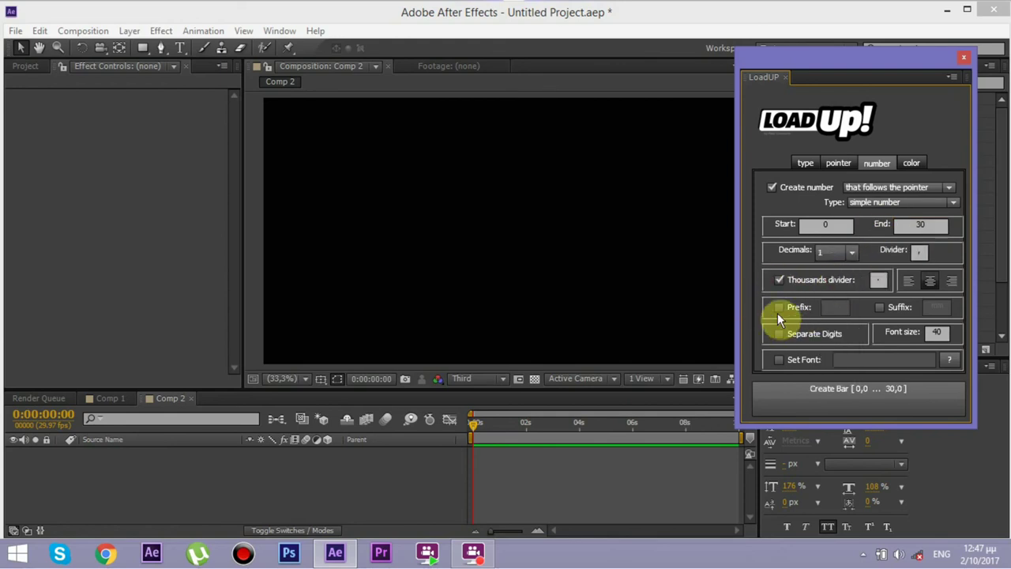
pyautogui.click(779, 308)
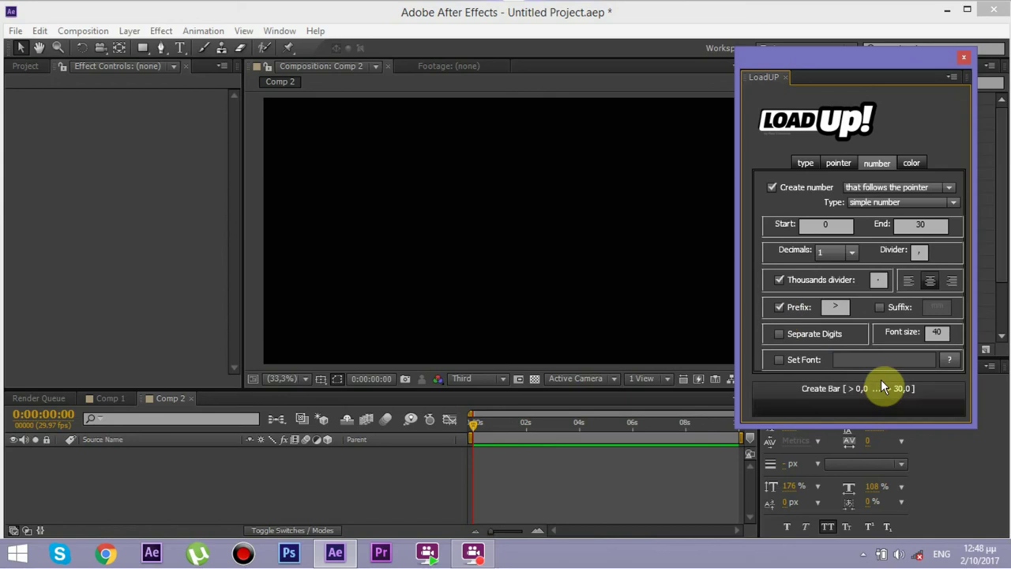
pyautogui.click(934, 332)
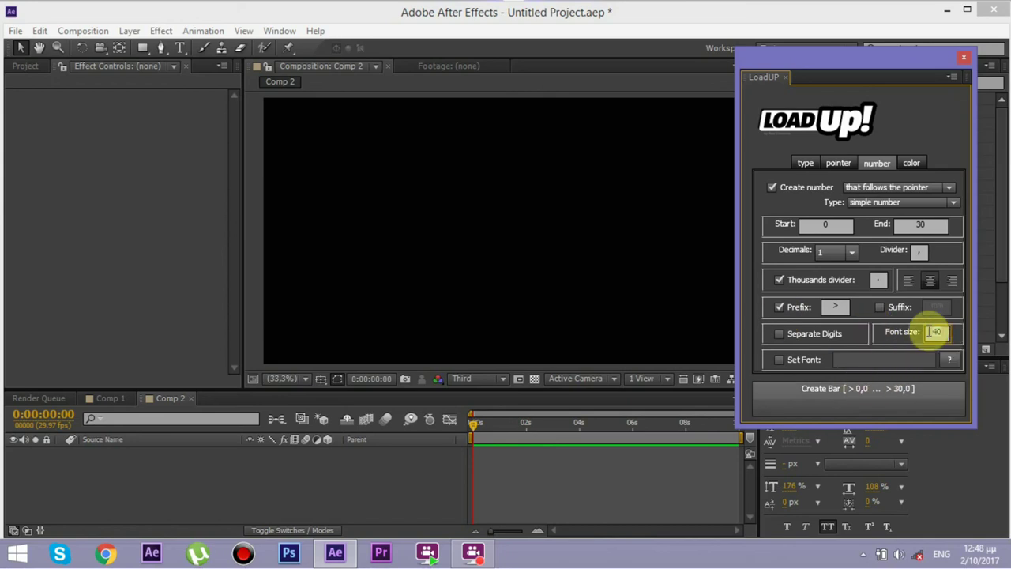
pyautogui.write('3')
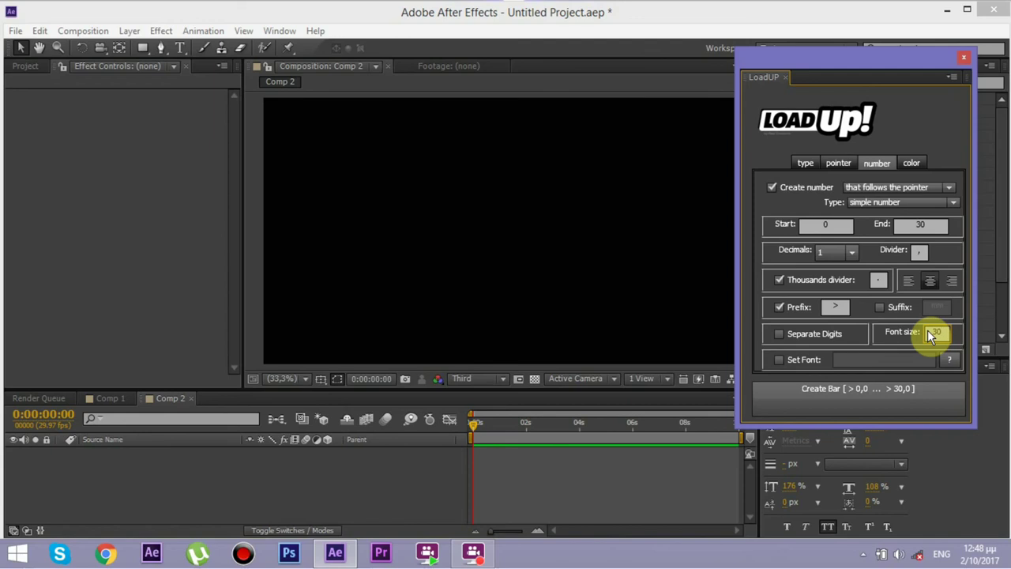
pyautogui.click(908, 163)
# - Use a shield-shaped pointer placed above the bar, then create the striped bar in Comp 2
pyautogui.click(835, 164)
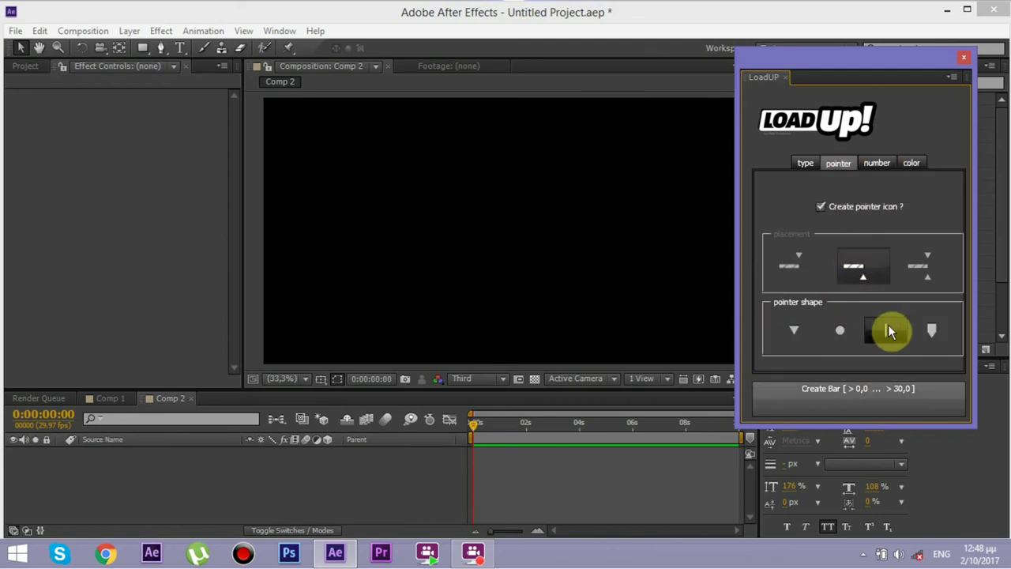
pyautogui.click(935, 329)
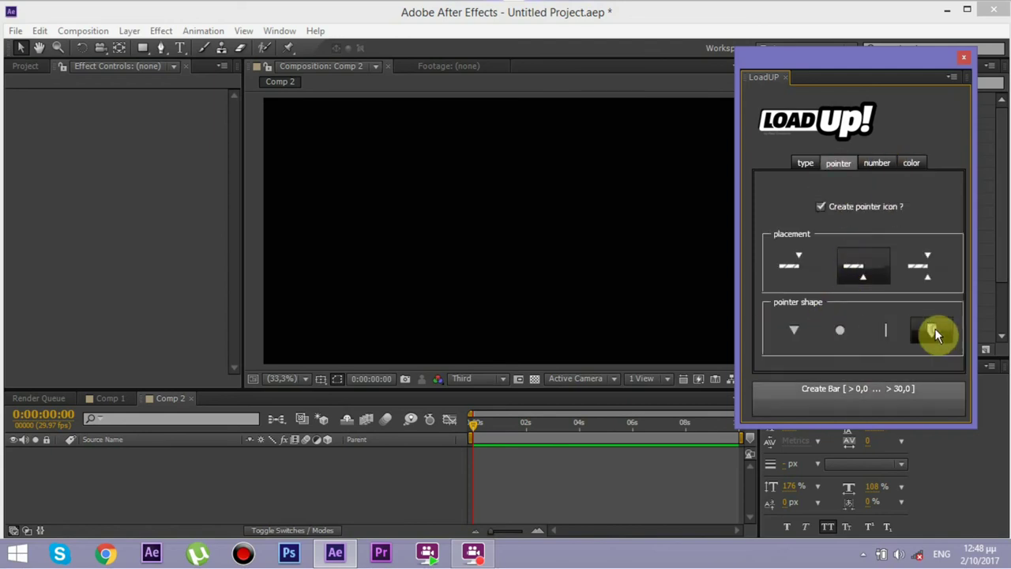
pyautogui.click(780, 271)
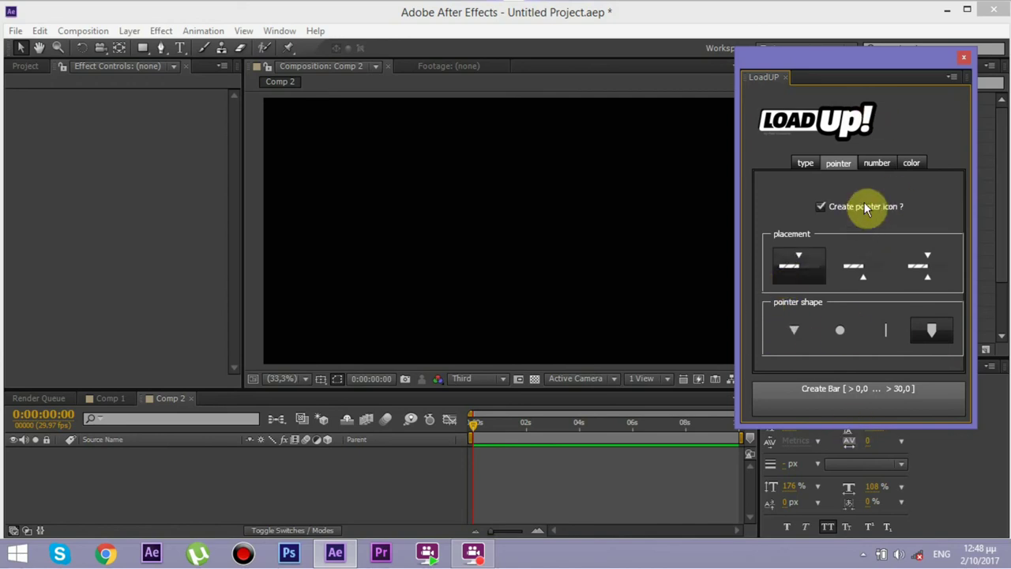
pyautogui.click(837, 206)
pyautogui.click(837, 206)
pyautogui.click(809, 163)
pyautogui.click(859, 392)
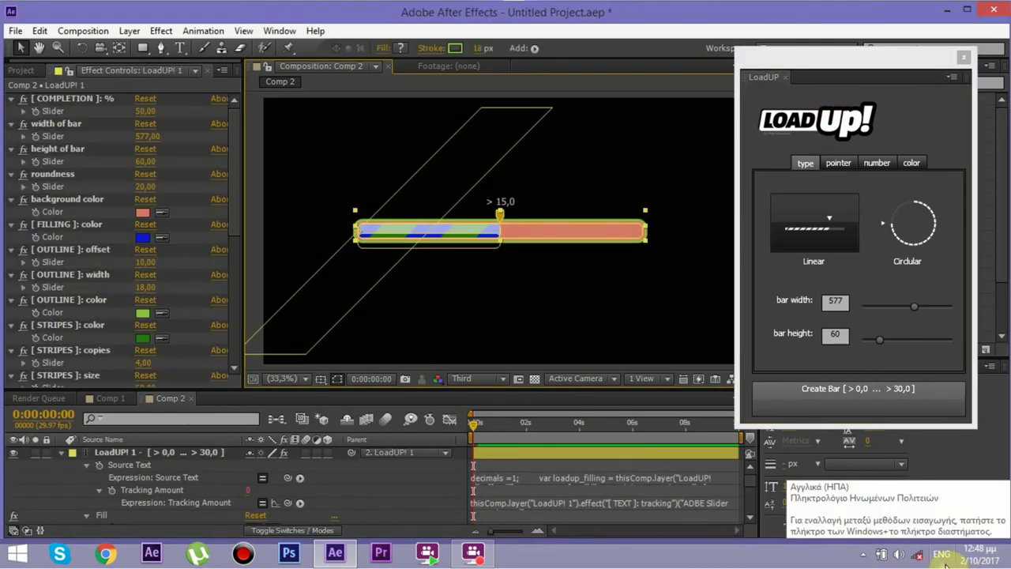
# - Raise the bar completion to 73% and widen the bar to 639
pyautogui.moveTo(828, 60); pyautogui.dragTo(896, 47)
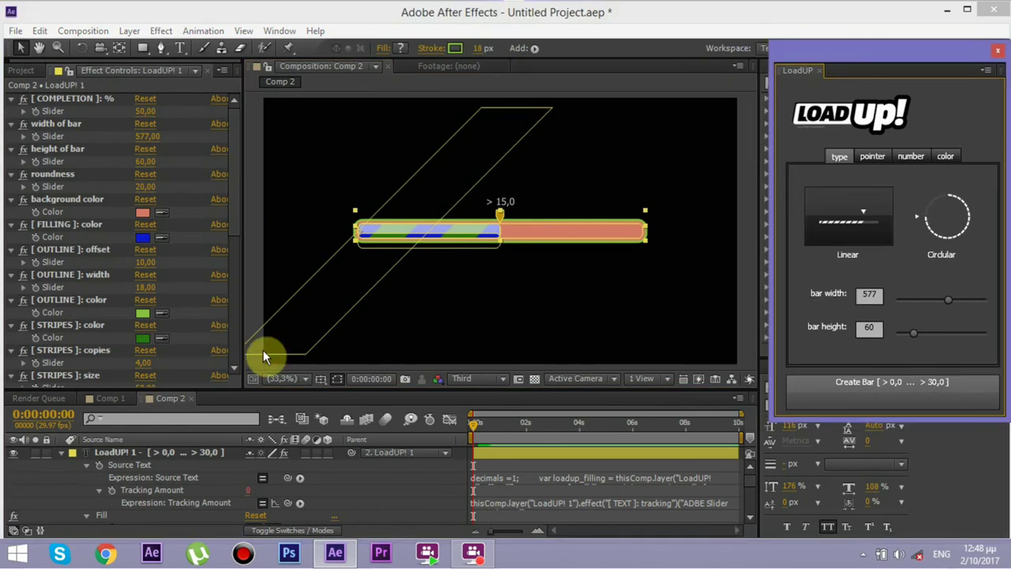
pyautogui.click(60, 453)
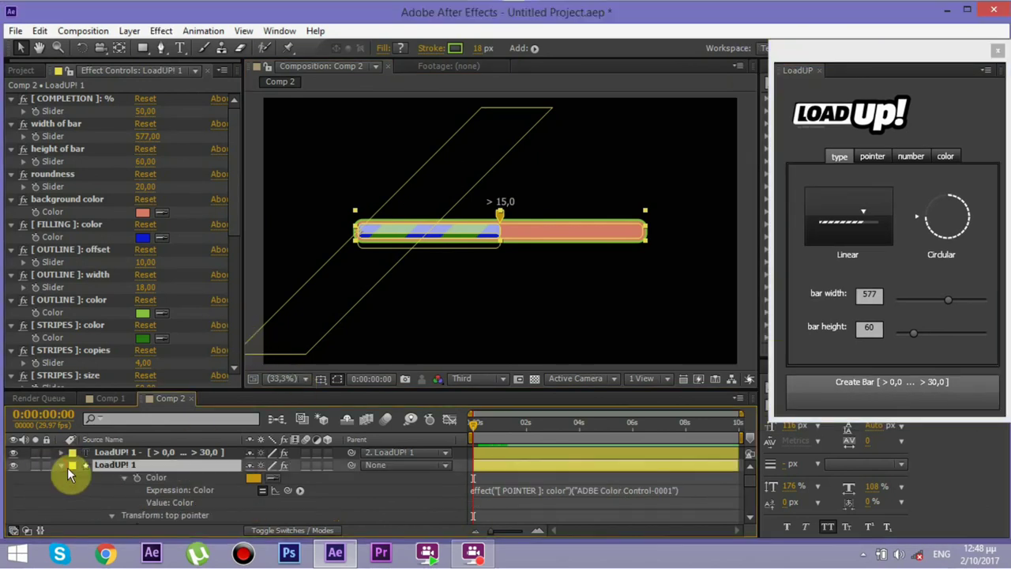
pyautogui.click(60, 465)
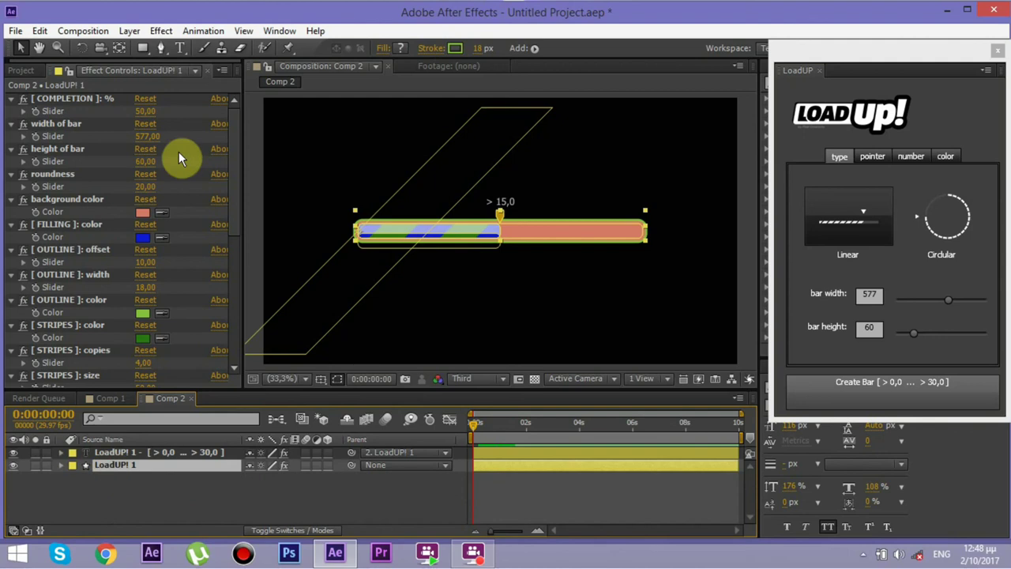
pyautogui.click(233, 183)
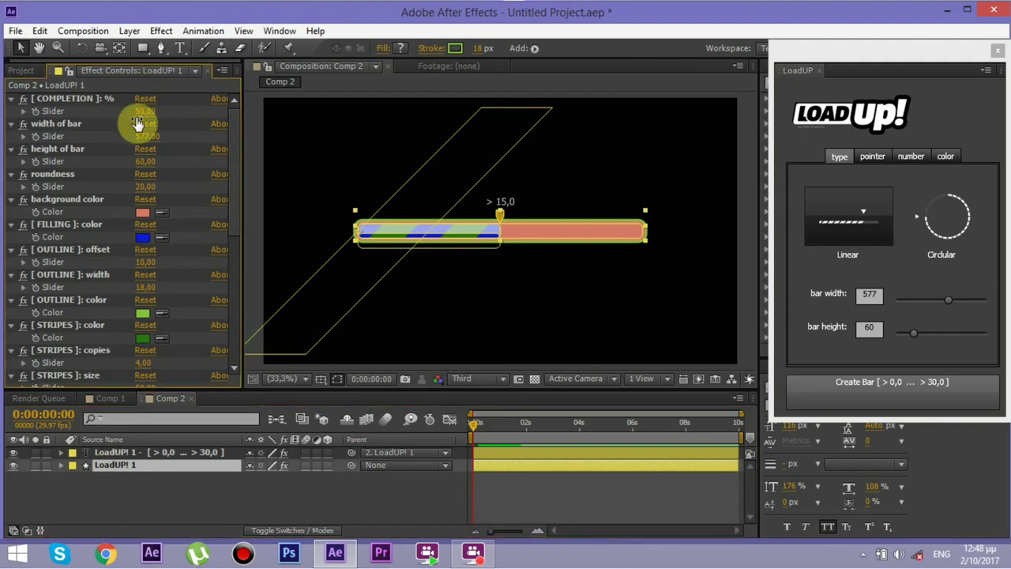
pyautogui.moveTo(137, 123); pyautogui.dragTo(167, 119)
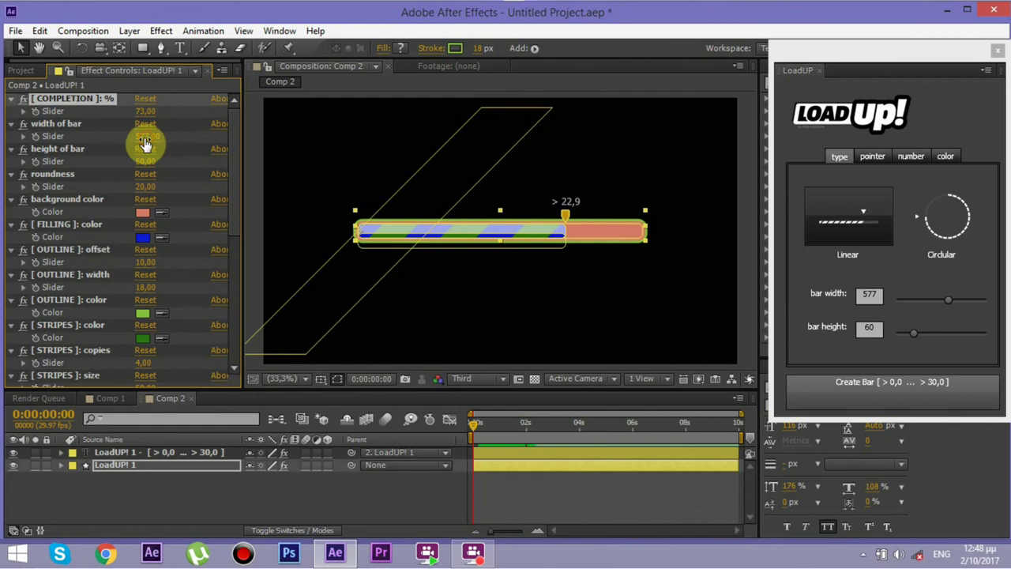
pyautogui.moveTo(144, 144)
pyautogui.mouseDown()
pyautogui.moveTo(129, 140)
pyautogui.moveTo(223, 148)
pyautogui.mouseUp()
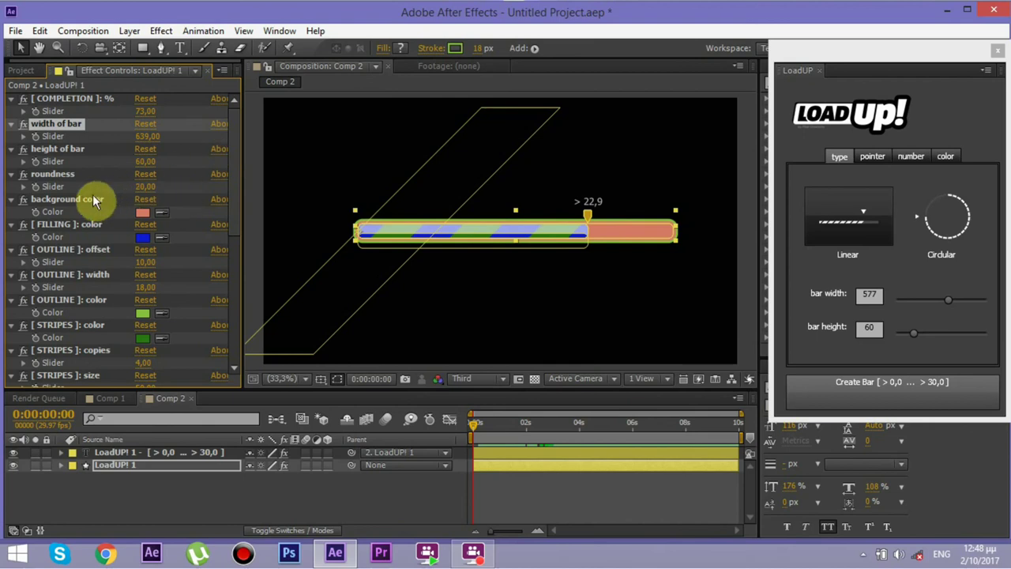
# - Set bar height to 107, roundness to 0 and the outline offset to 21
pyautogui.click(70, 150)
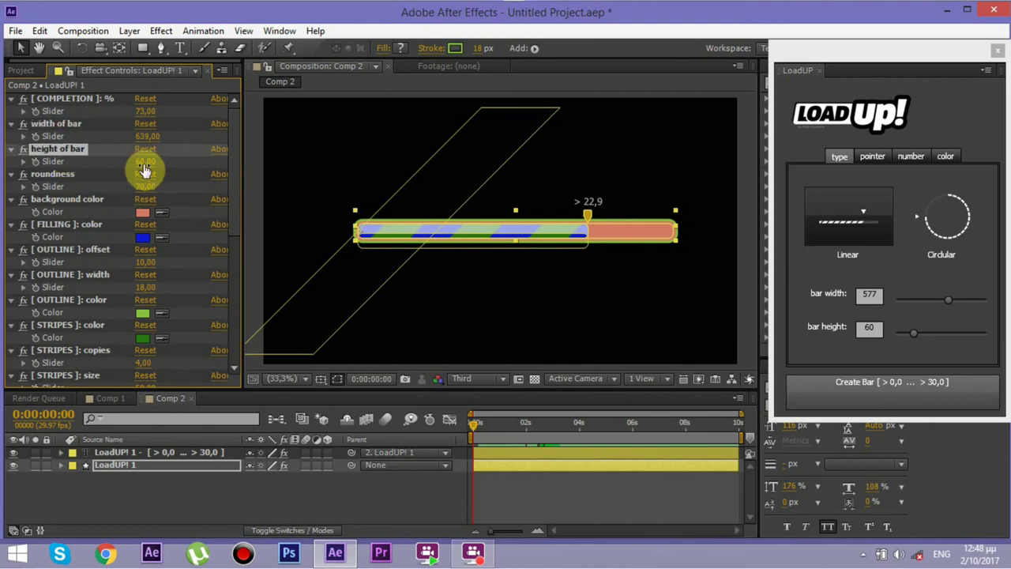
pyautogui.moveTo(158, 163); pyautogui.dragTo(163, 168)
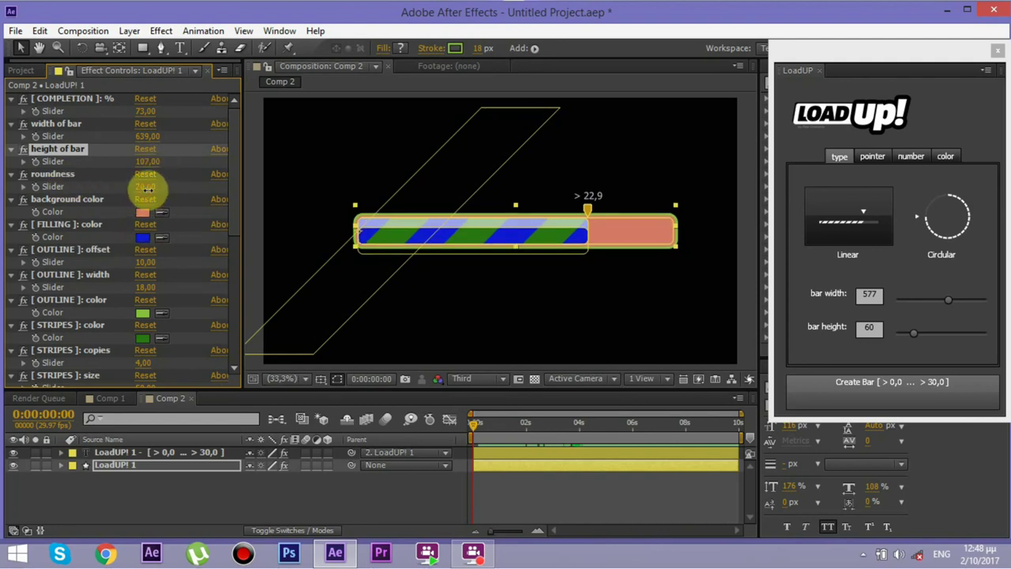
pyautogui.moveTo(146, 187); pyautogui.dragTo(163, 198)
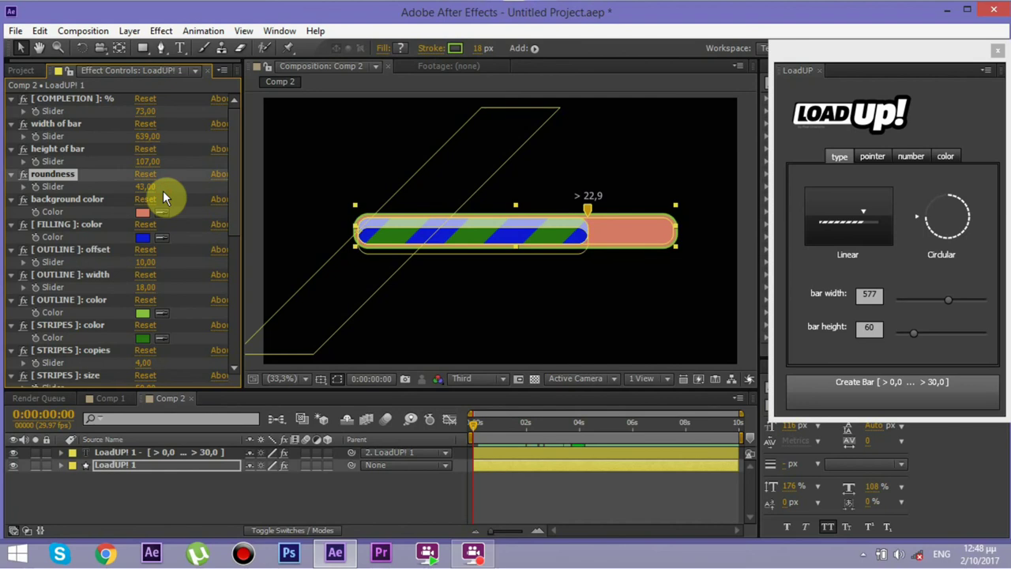
pyautogui.moveTo(160, 191); pyautogui.dragTo(147, 194)
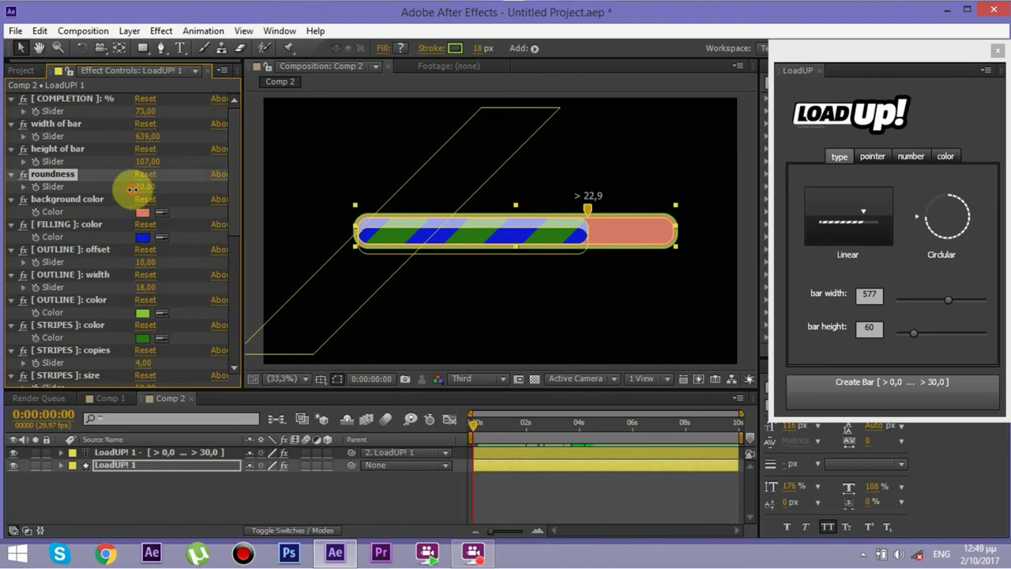
pyautogui.click(146, 188)
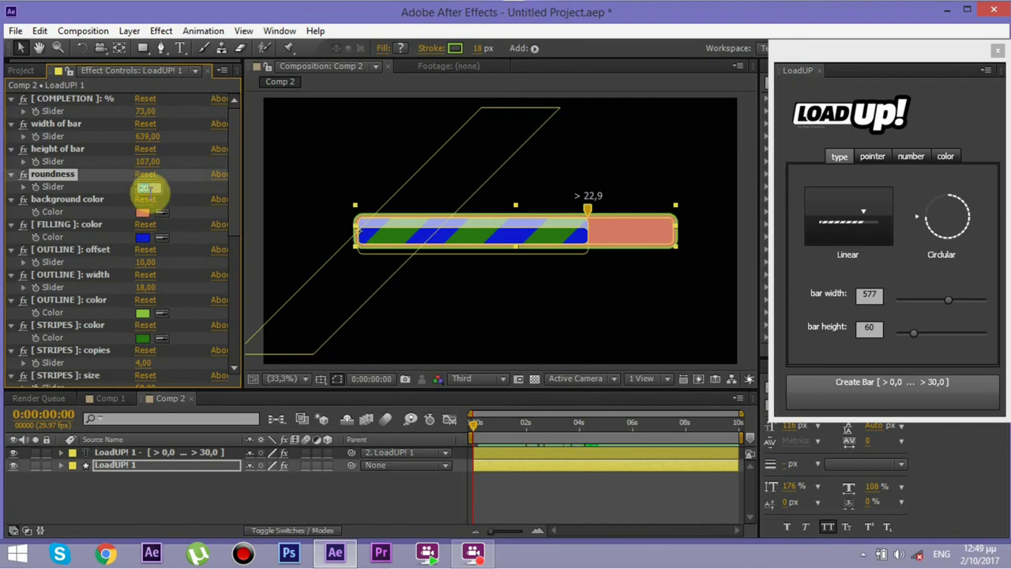
pyautogui.write('0')
pyautogui.press('Return')
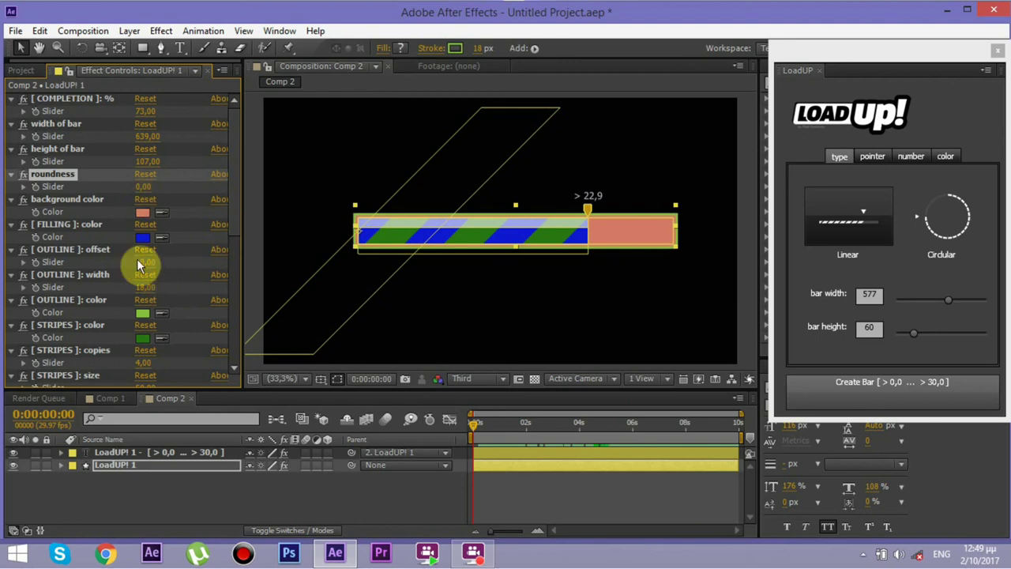
pyautogui.moveTo(148, 263)
pyautogui.mouseDown()
pyautogui.moveTo(160, 266)
pyautogui.moveTo(138, 267)
pyautogui.mouseUp()
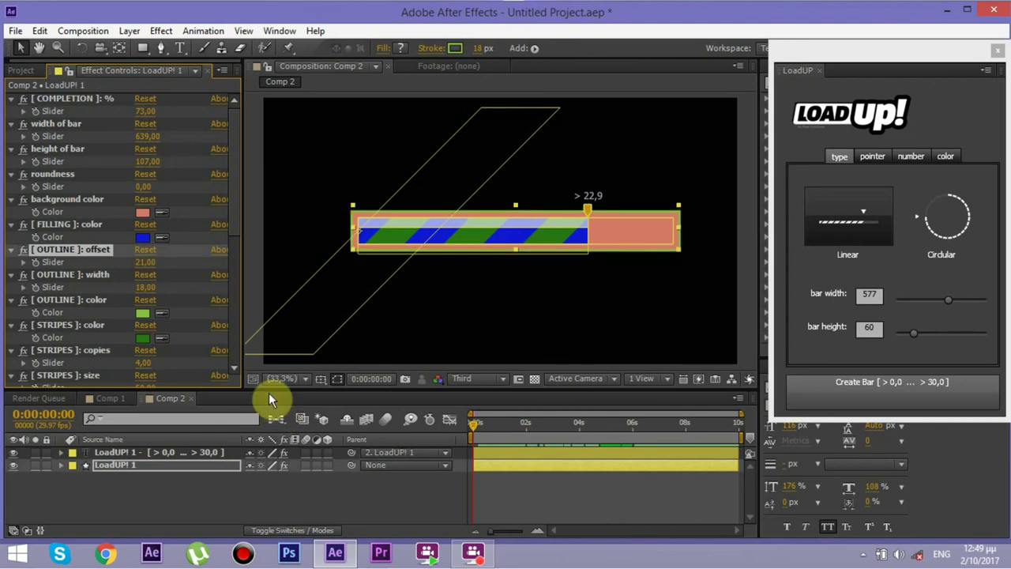
# - Make the bar's stripes pure red and its background white
pyautogui.scroll(-4, 230, 244)
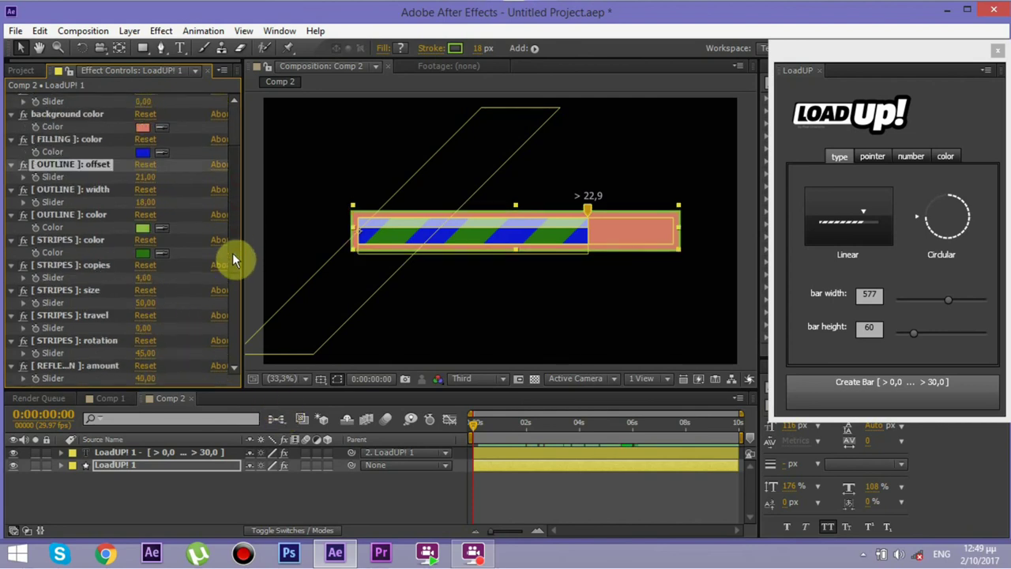
pyautogui.scroll(-1, 232, 253)
pyautogui.click(144, 247)
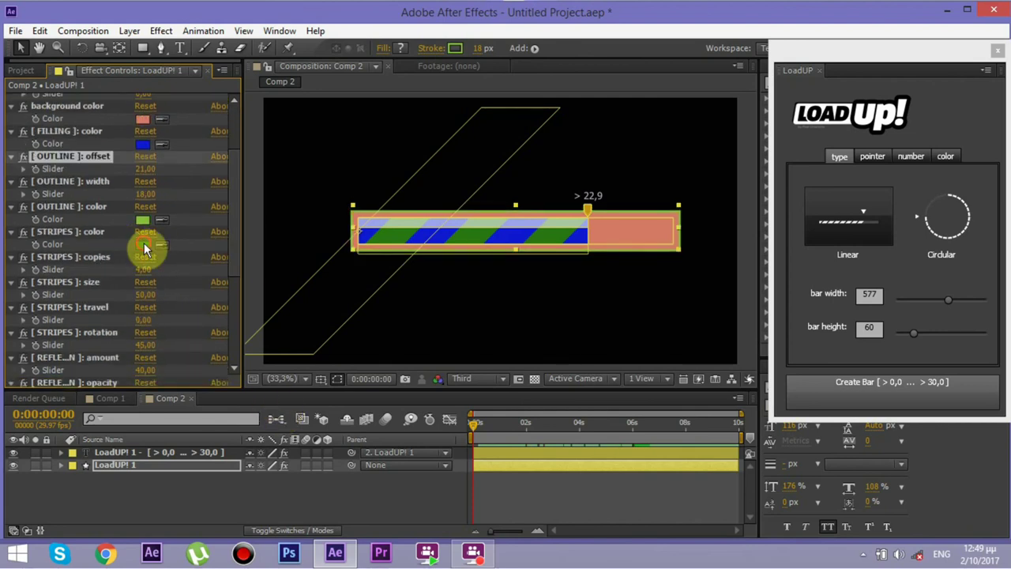
pyautogui.click(222, 34)
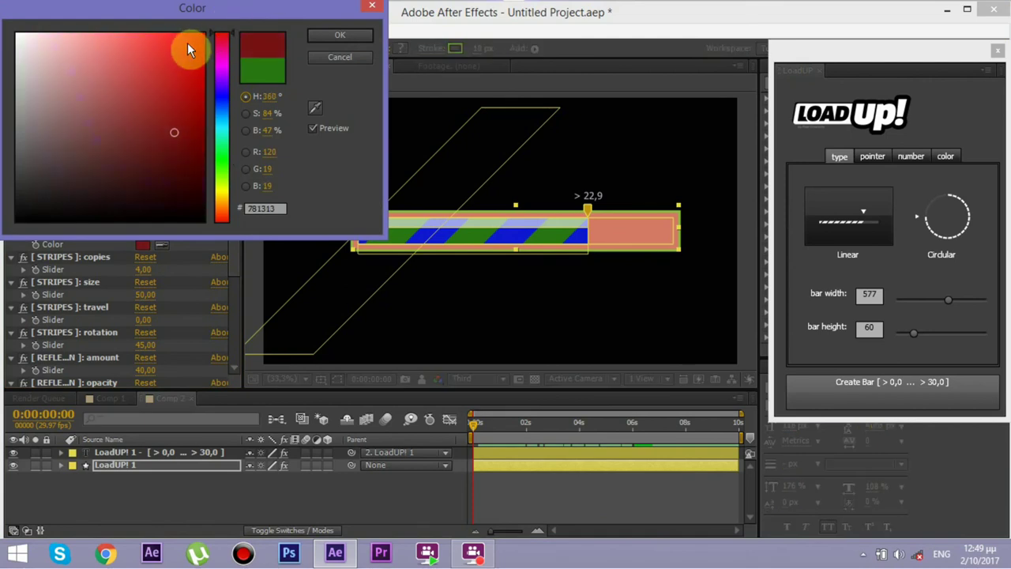
pyautogui.moveTo(192, 45); pyautogui.dragTo(226, 23)
pyautogui.click(346, 36)
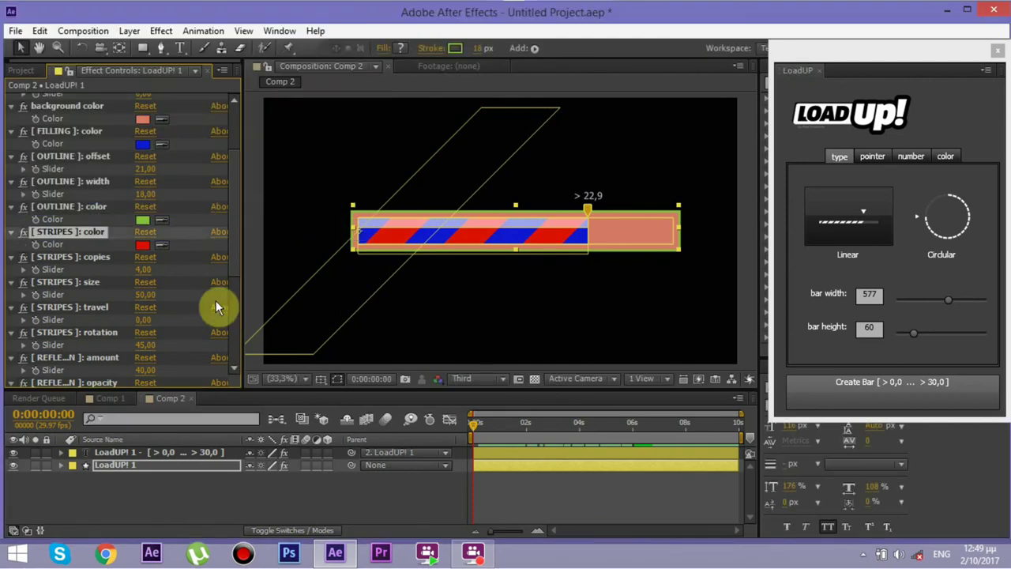
pyautogui.click(142, 118)
pyautogui.moveTo(49, 68); pyautogui.dragTo(18, 35)
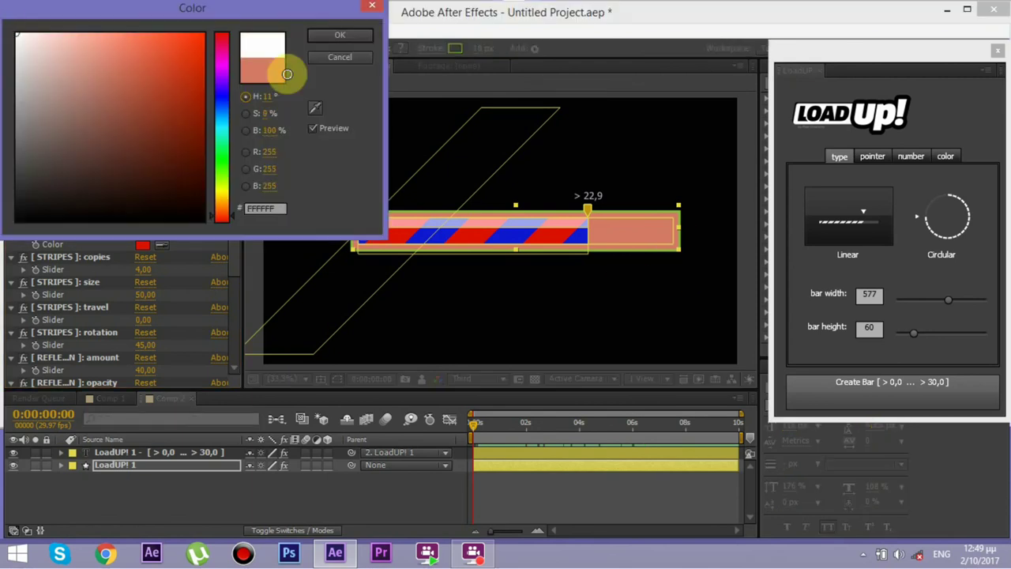
pyautogui.click(339, 35)
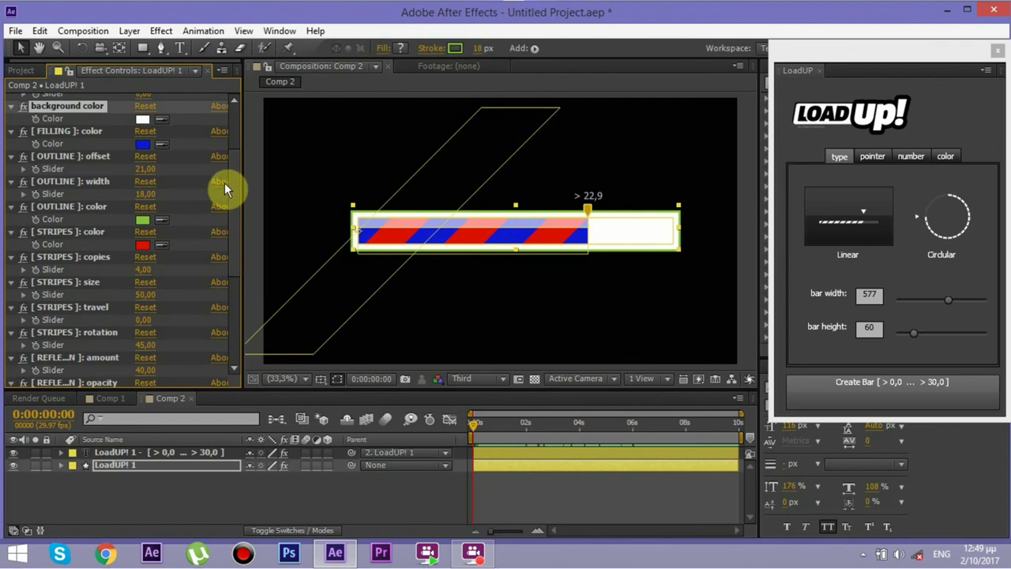
# - Set the outline colour to a saturated orange (F0A400)
pyautogui.click(143, 220)
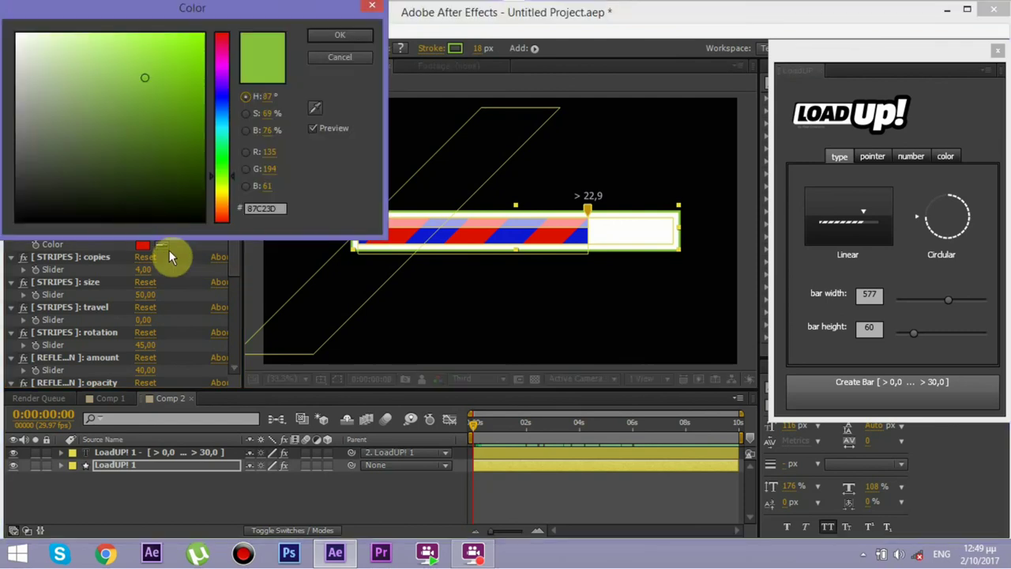
pyautogui.moveTo(131, 135); pyautogui.dragTo(16, 34)
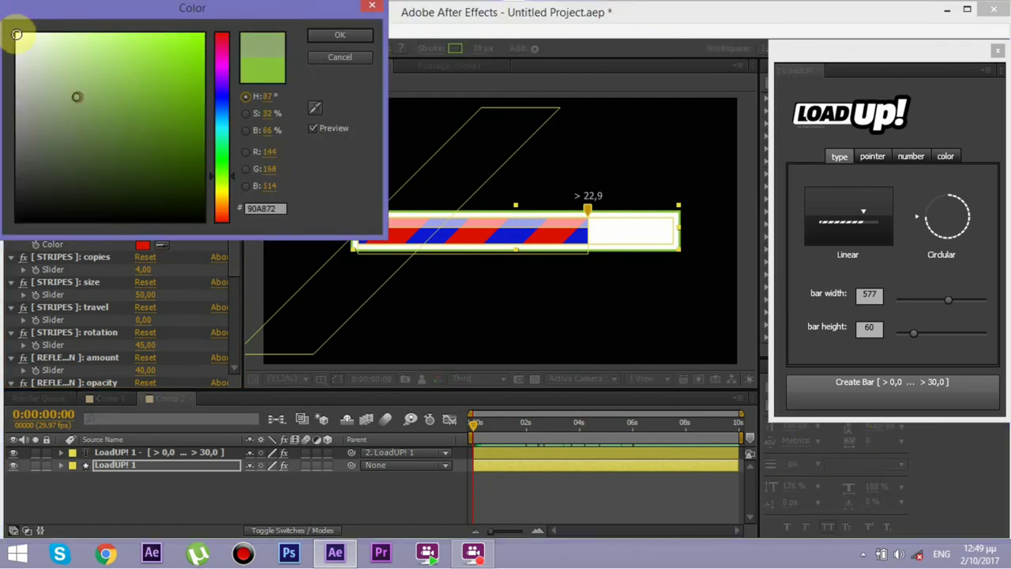
pyautogui.click(16, 34)
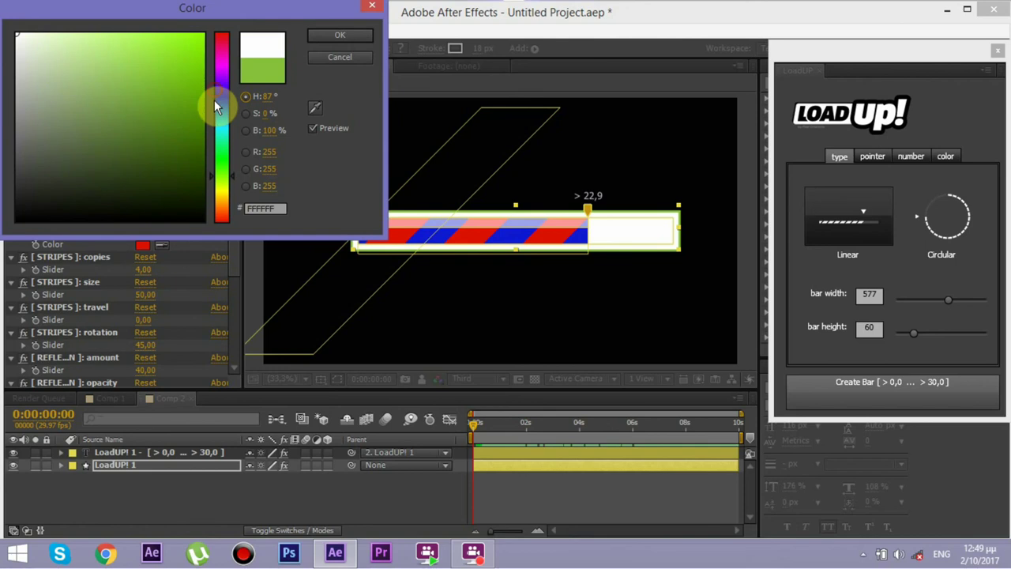
pyautogui.moveTo(214, 99); pyautogui.dragTo(221, 199)
pyautogui.moveTo(165, 63); pyautogui.dragTo(221, 40)
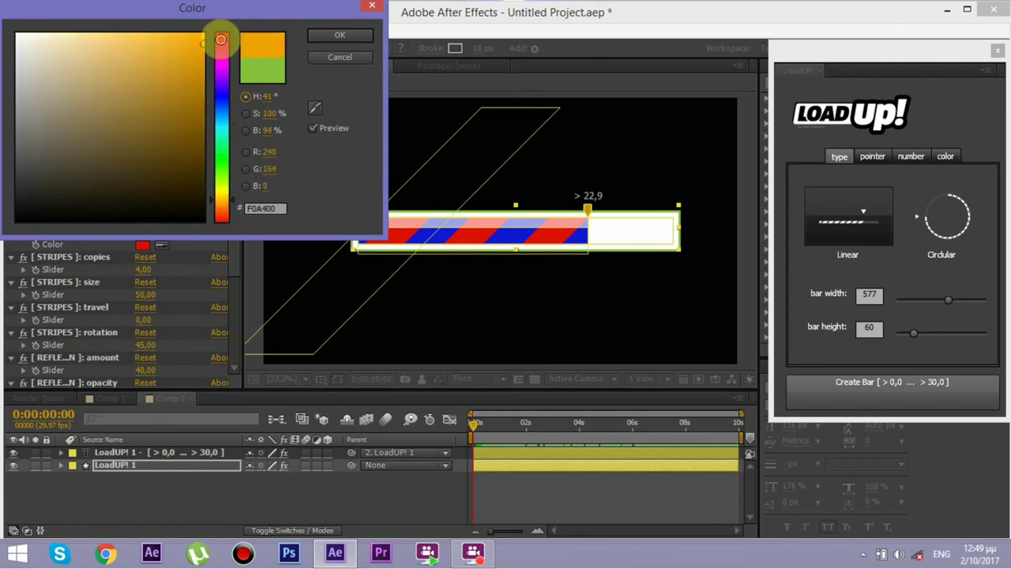
pyautogui.click(338, 37)
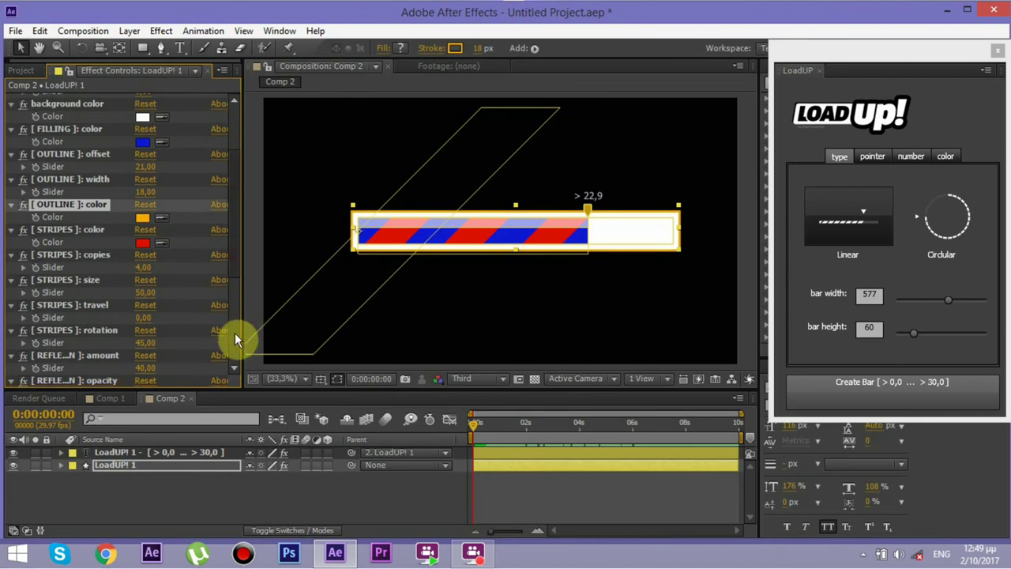
pyautogui.scroll(-5, 237, 352)
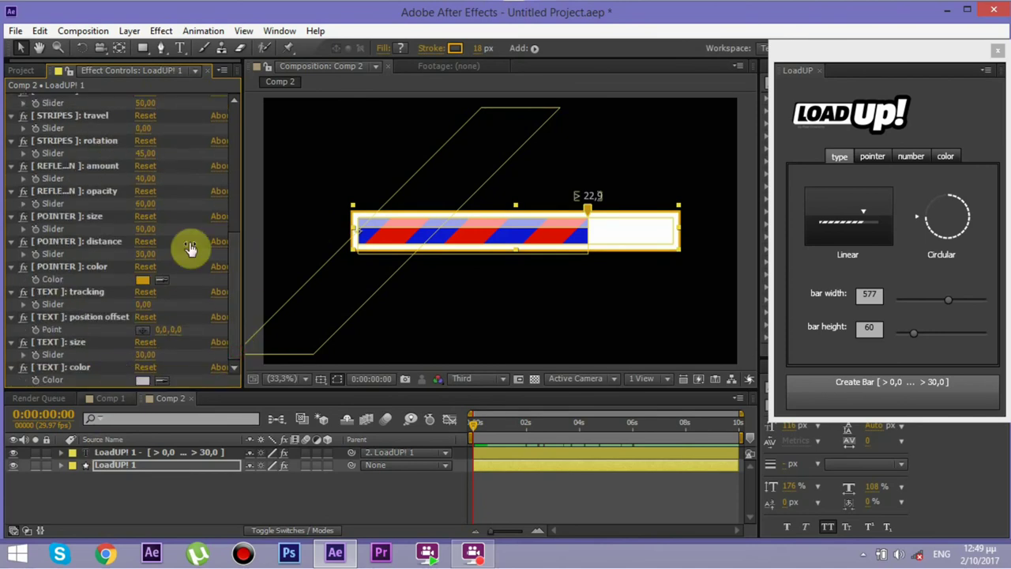
# - Scrub the bar's reflection amount down to 49
pyautogui.moveTo(146, 180); pyautogui.dragTo(161, 181)
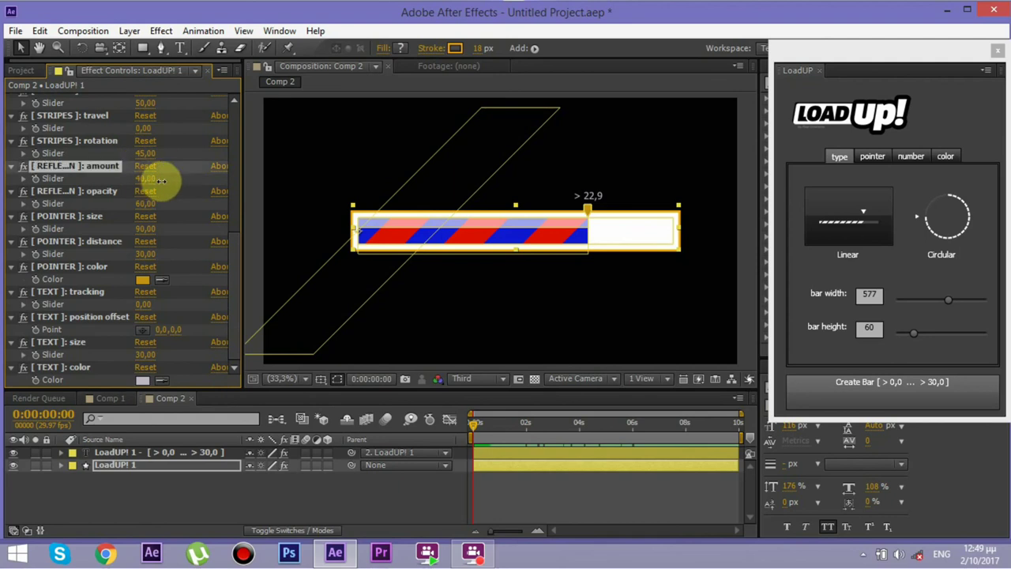
pyautogui.moveTo(171, 187); pyautogui.dragTo(148, 186)
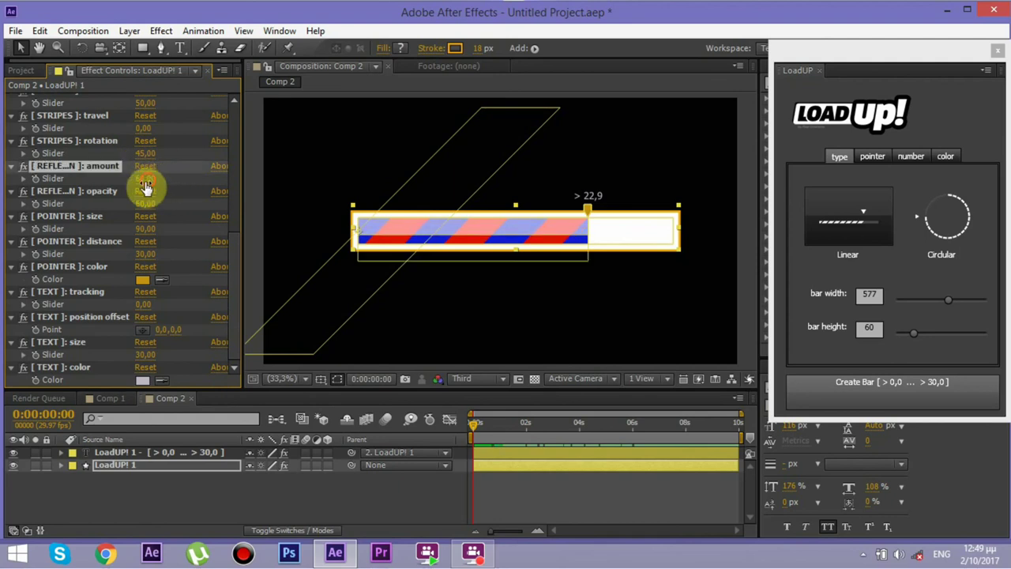
pyautogui.moveTo(148, 186); pyautogui.dragTo(142, 190)
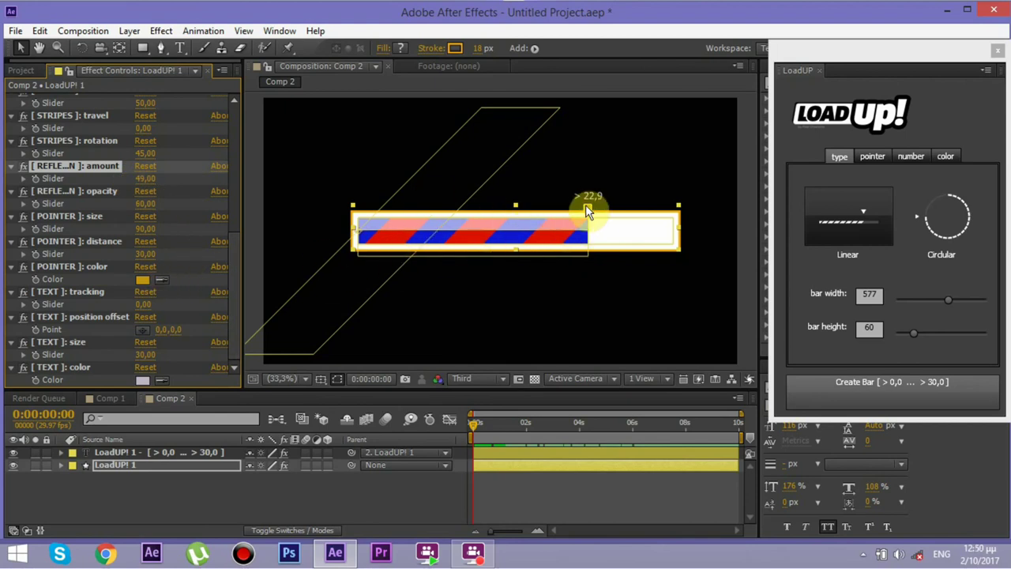
# - Make the pointer colour bright green and the text colour pure white (FFFFFF)
pyautogui.click(142, 281)
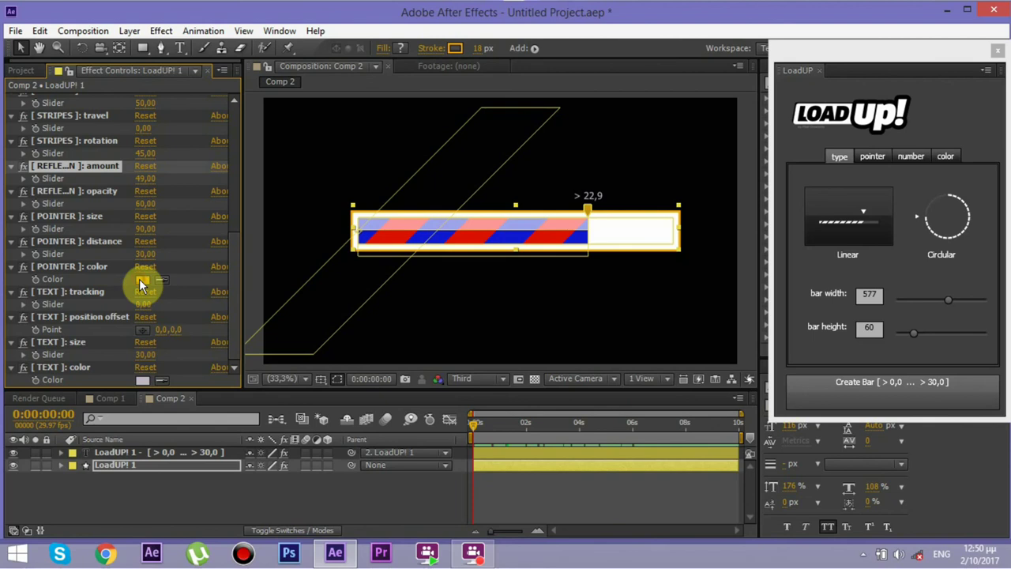
pyautogui.moveTo(224, 128); pyautogui.dragTo(222, 172)
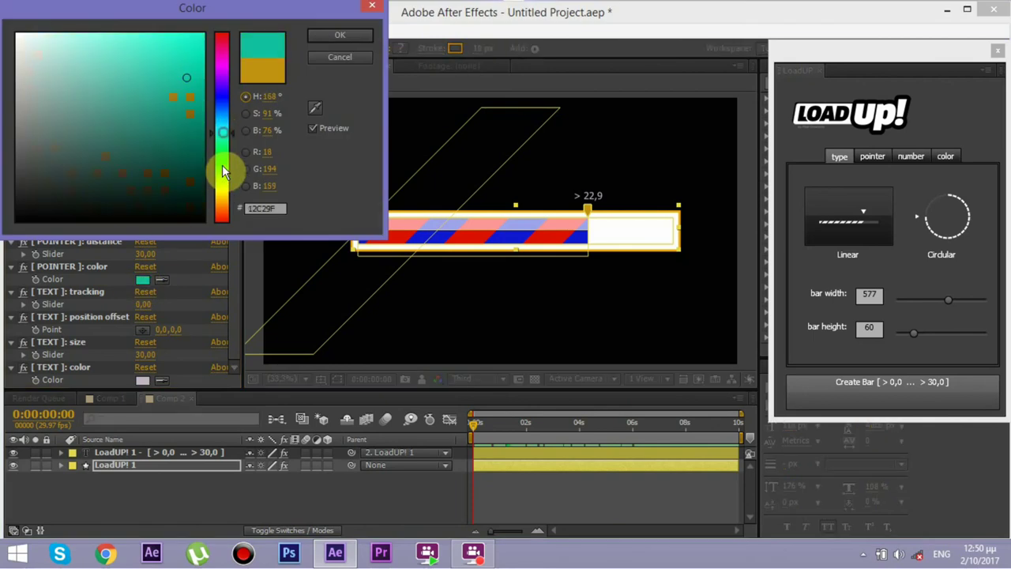
pyautogui.click(189, 50)
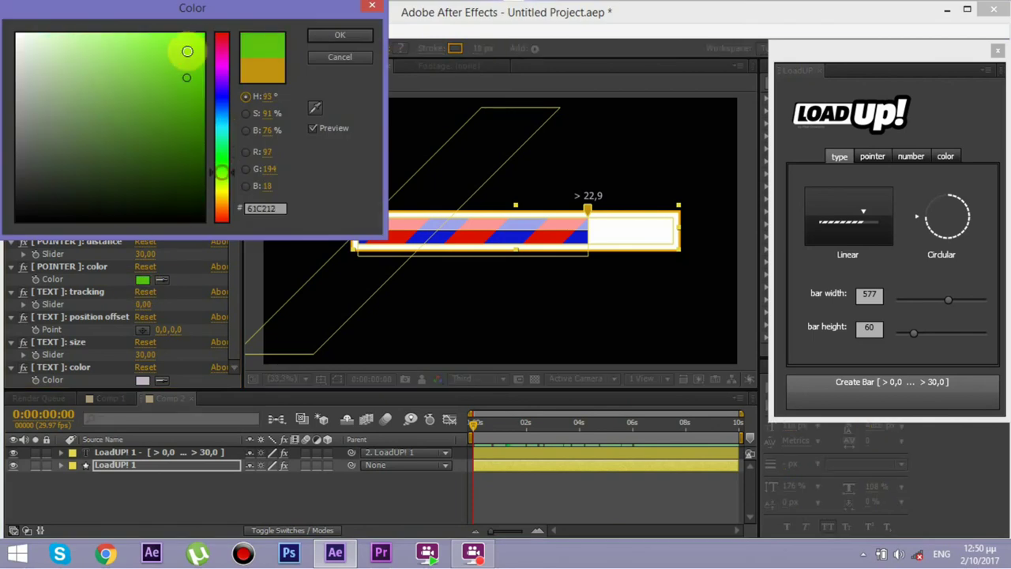
pyautogui.click(340, 34)
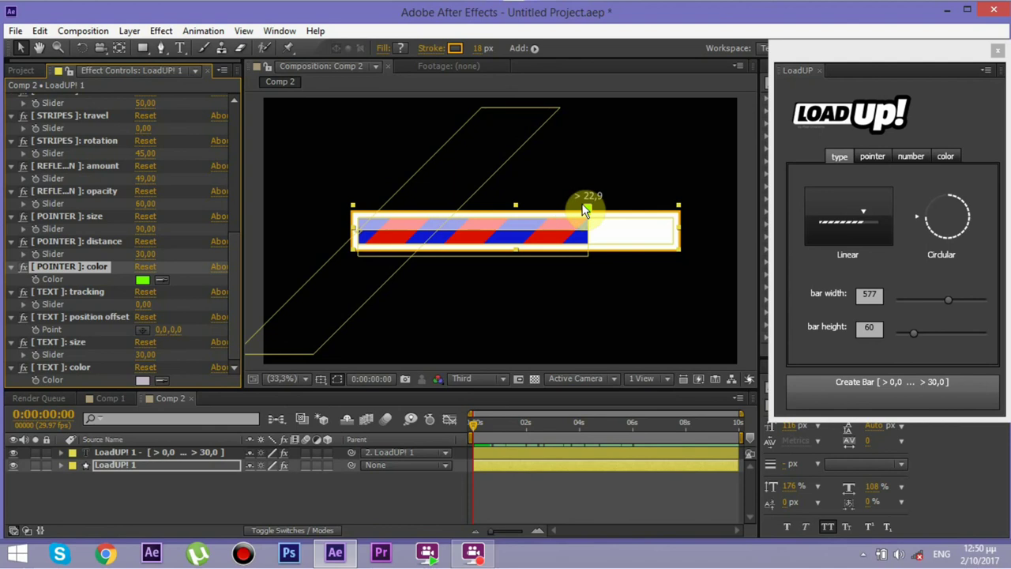
pyautogui.click(141, 380)
pyautogui.click(16, 35)
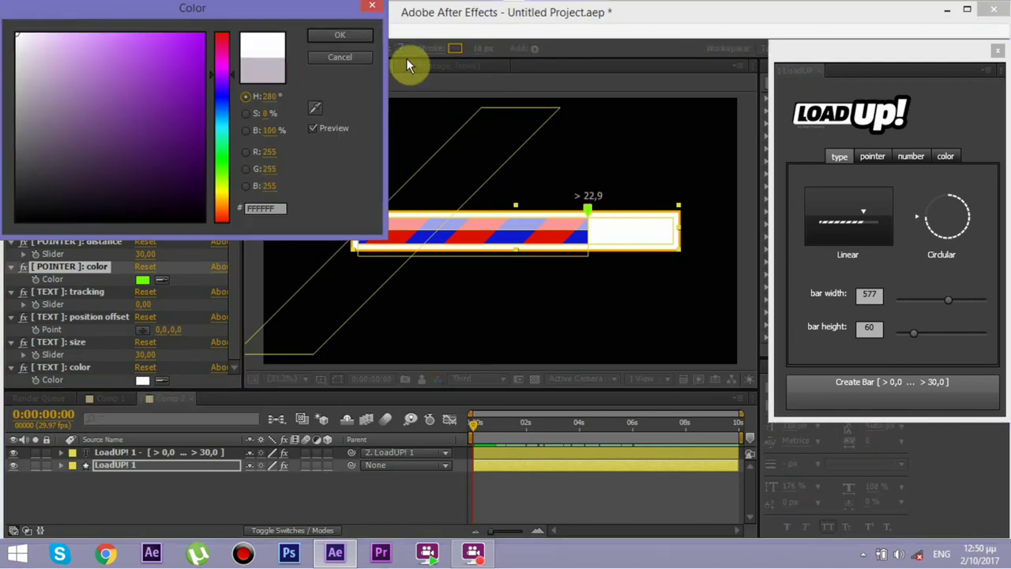
pyautogui.click(311, 39)
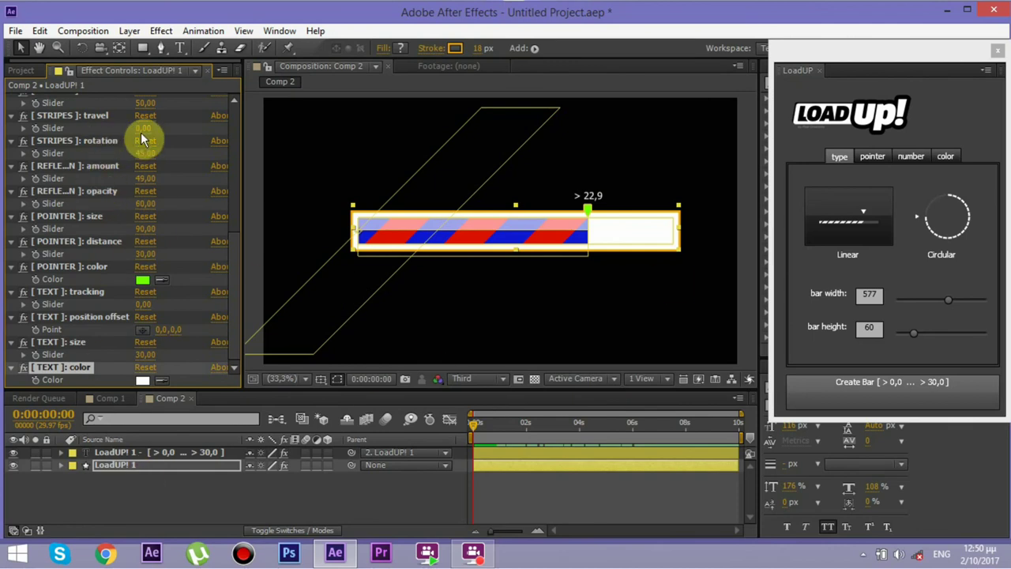
# - Keyframe stripes travel from 13 at 0 s to 107 at 5 s, ending the work area at 5 s
pyautogui.moveTo(142, 128)
pyautogui.mouseDown()
pyautogui.moveTo(169, 135)
pyautogui.moveTo(98, 137)
pyautogui.mouseUp()
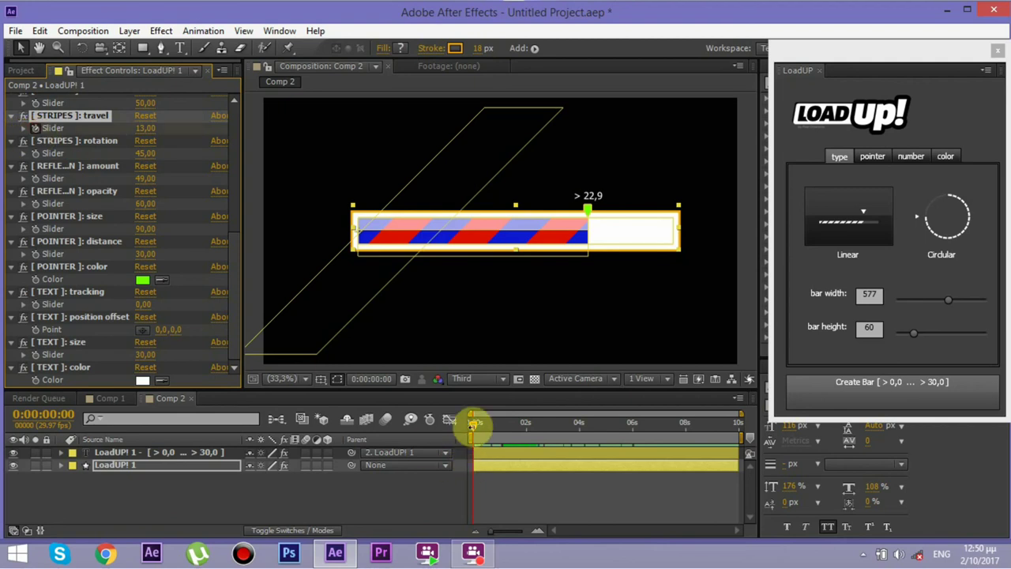
pyautogui.moveTo(487, 427); pyautogui.dragTo(609, 428)
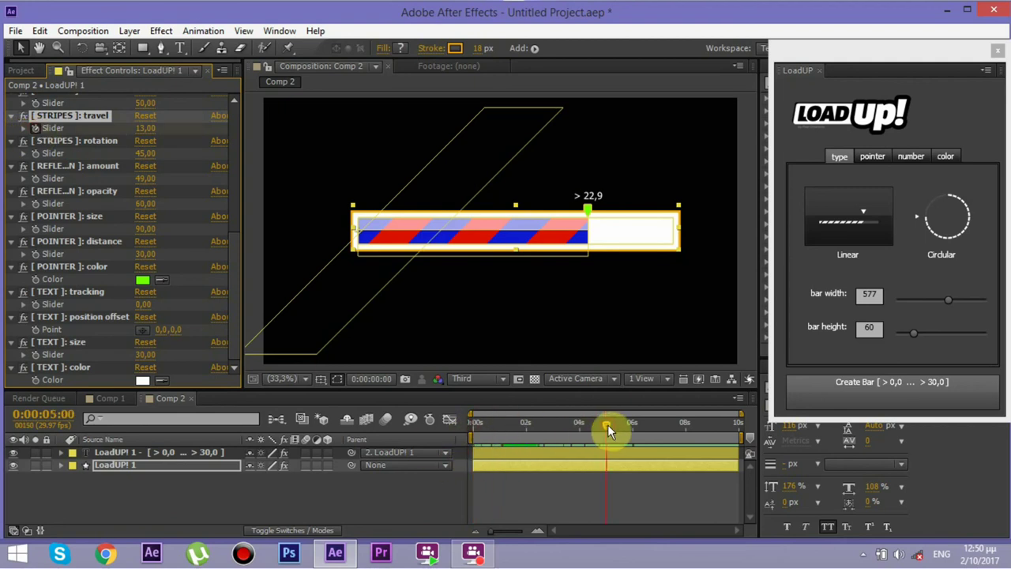
pyautogui.press('n')
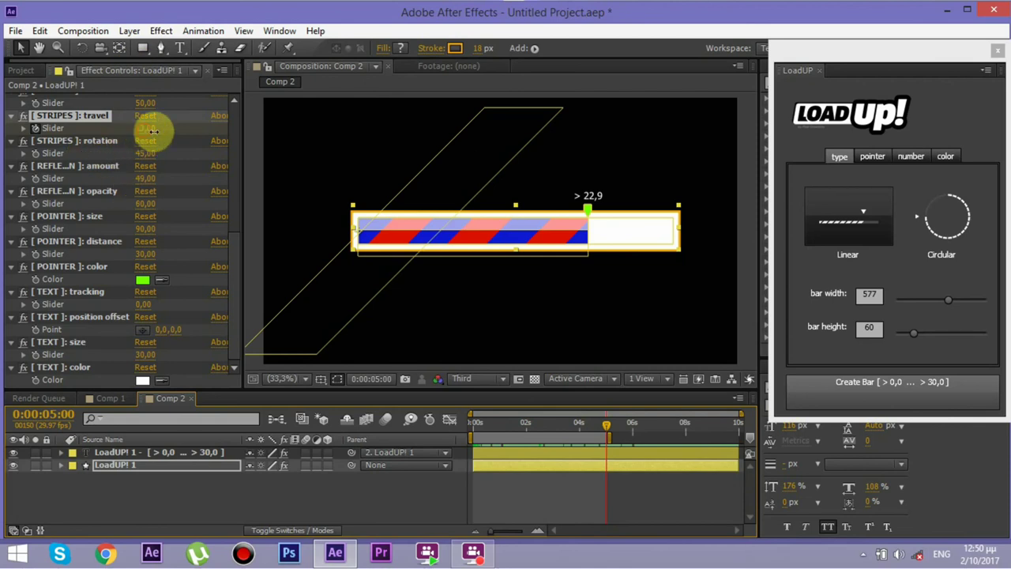
pyautogui.moveTo(146, 128); pyautogui.dragTo(215, 128)
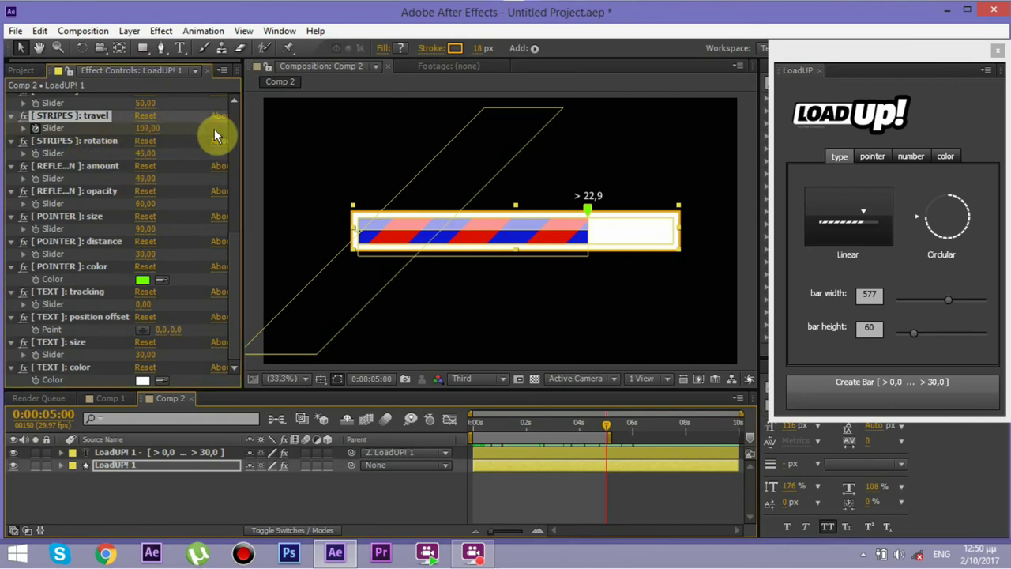
pyautogui.press('n')
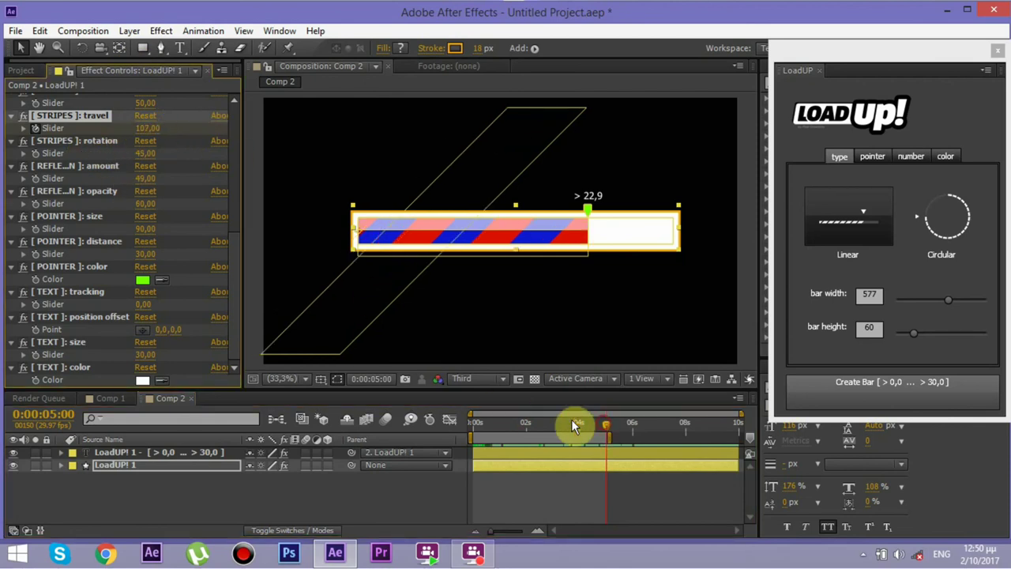
pyautogui.press('Home')
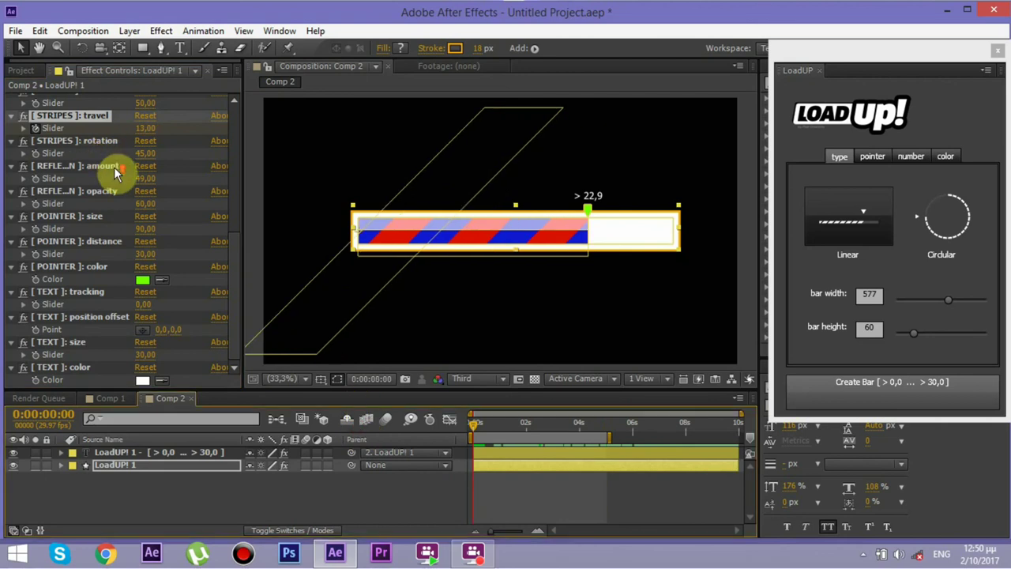
pyautogui.scroll(3, 117, 164)
pyautogui.scroll(3, 123, 154)
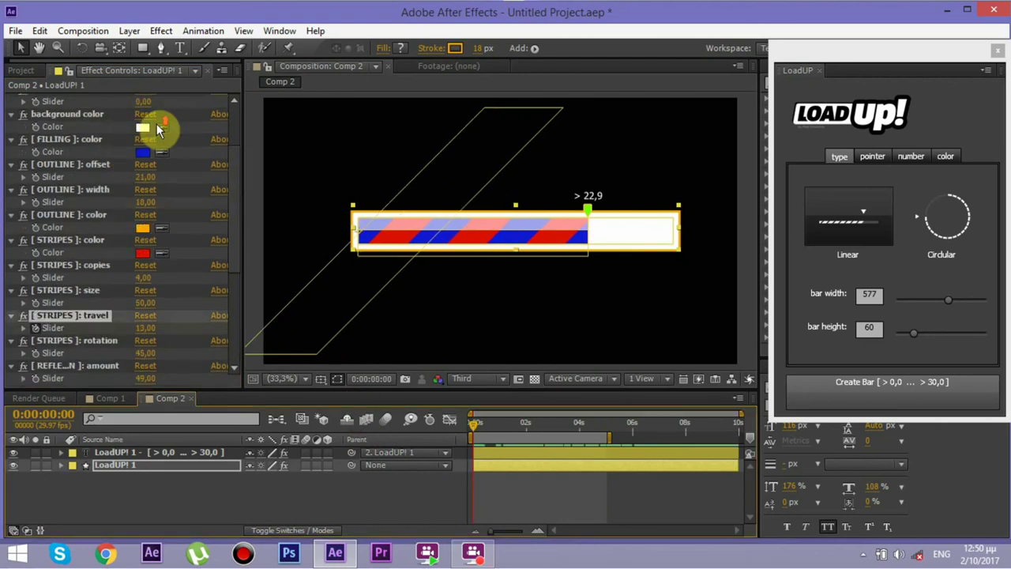
# - Keyframe the bar's filling colour so it turns from blue to bright green at 5 seconds
pyautogui.scroll(2, 156, 123)
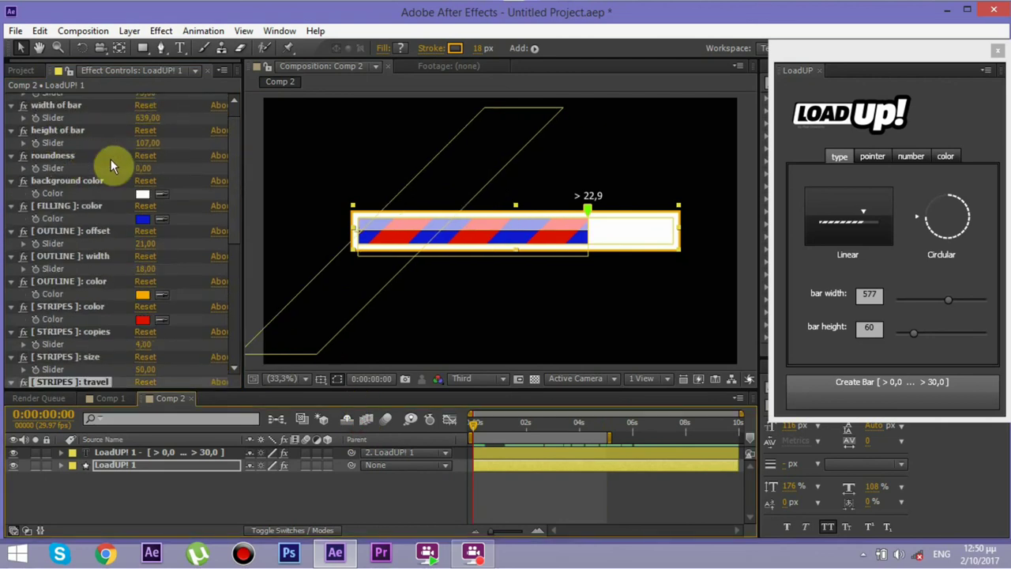
pyautogui.click(35, 223)
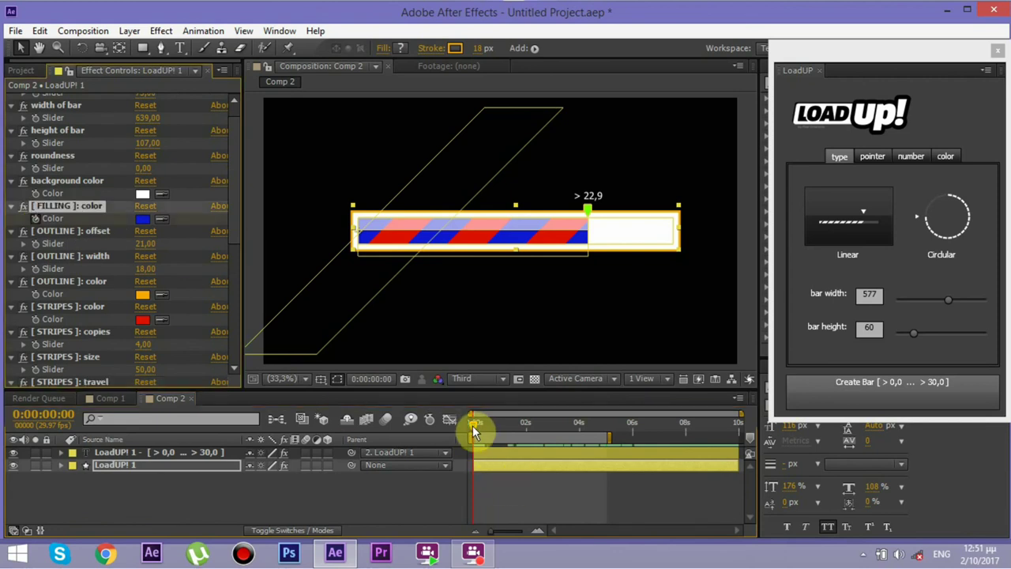
pyautogui.moveTo(474, 425); pyautogui.dragTo(606, 429)
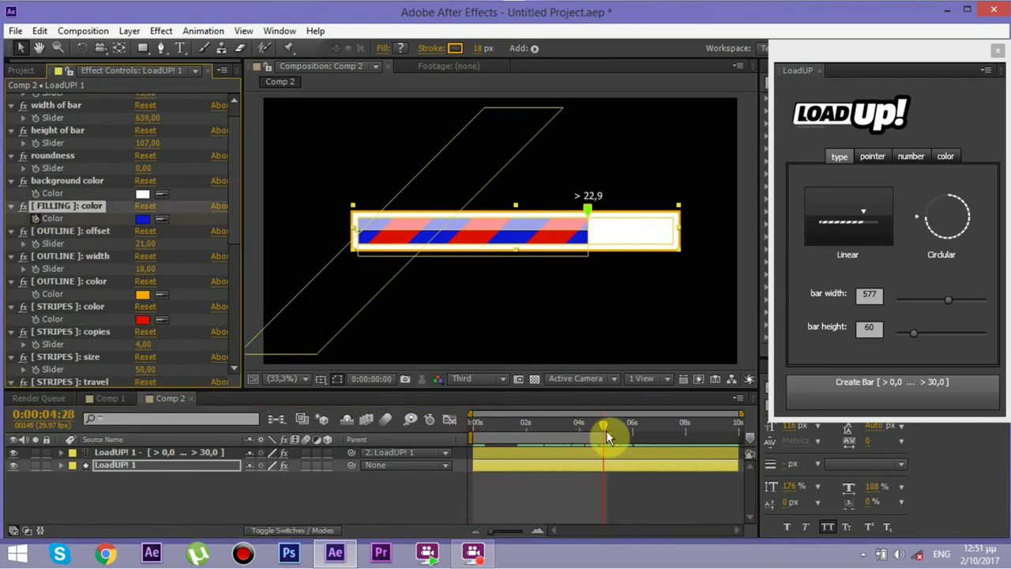
pyautogui.press('n')
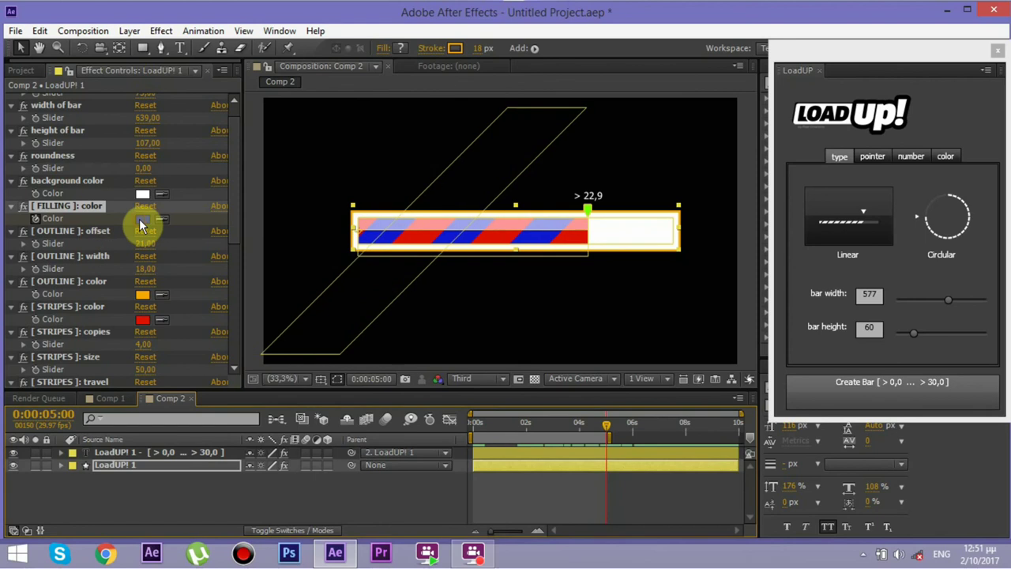
pyautogui.click(142, 221)
pyautogui.moveTo(220, 134); pyautogui.dragTo(220, 157)
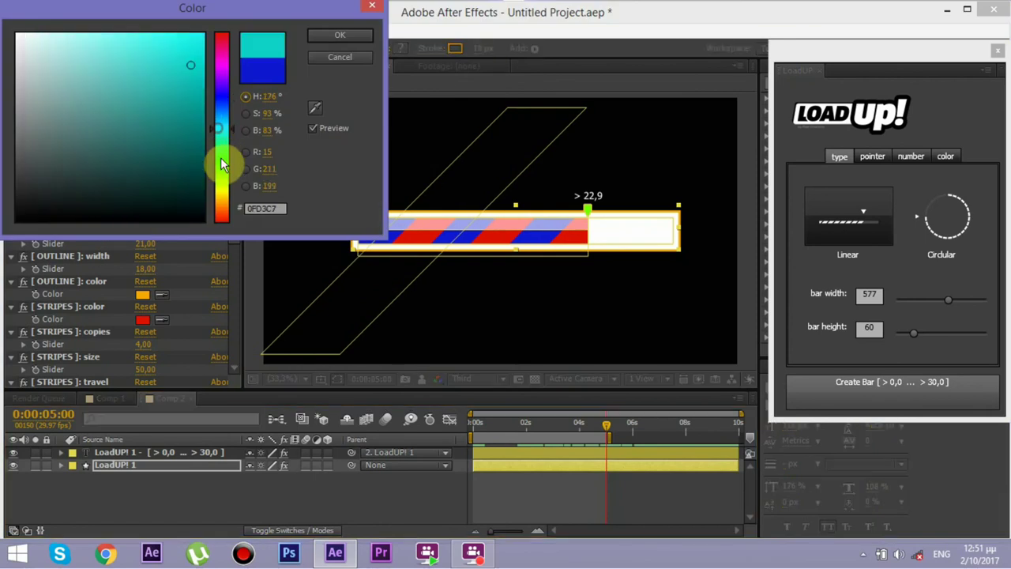
pyautogui.moveTo(190, 35); pyautogui.dragTo(219, 17)
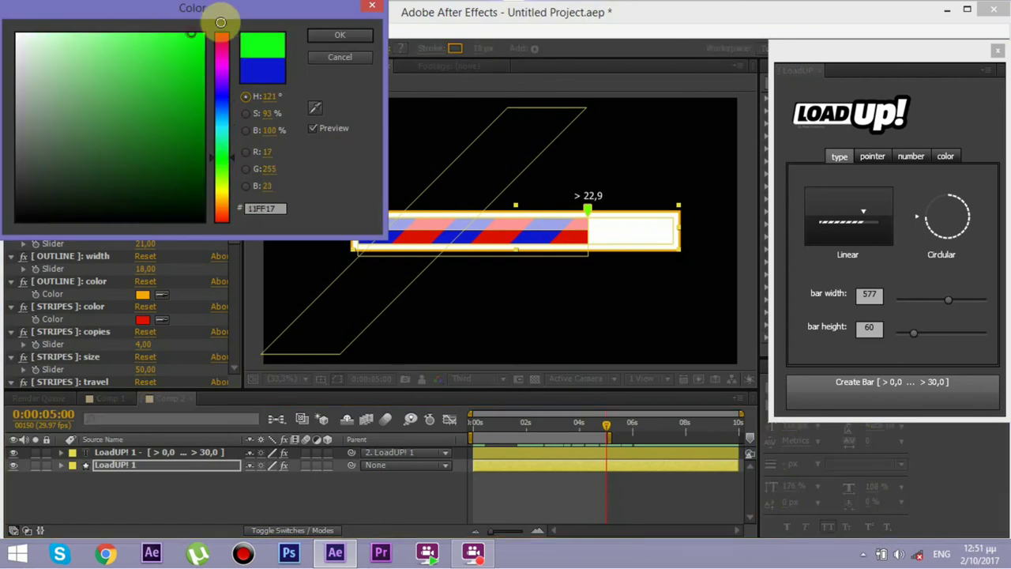
pyautogui.click(360, 33)
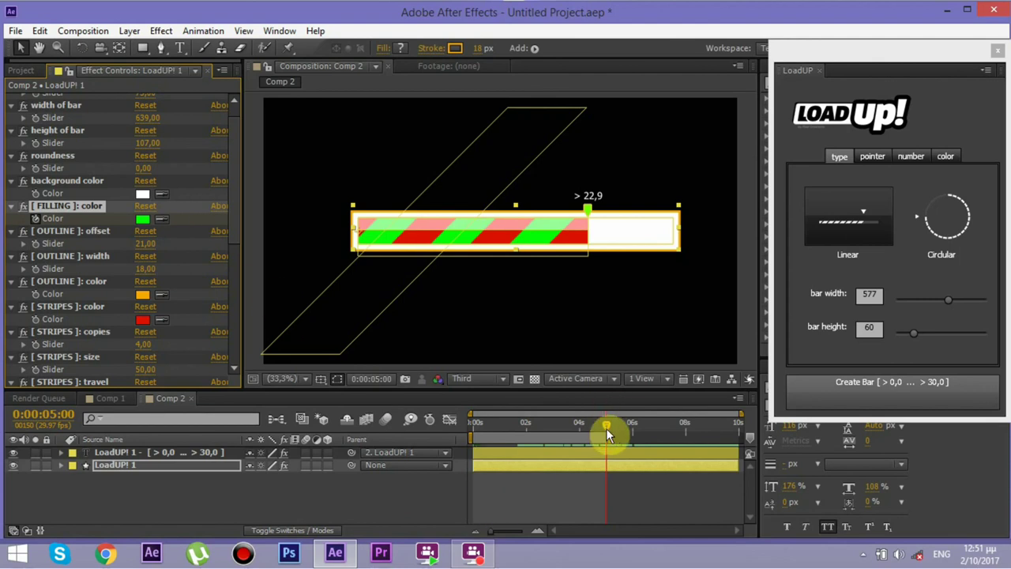
# - Keyframe Completion at 0% on the first frame and 100% at 4:29, then rewind
pyautogui.click(473, 429)
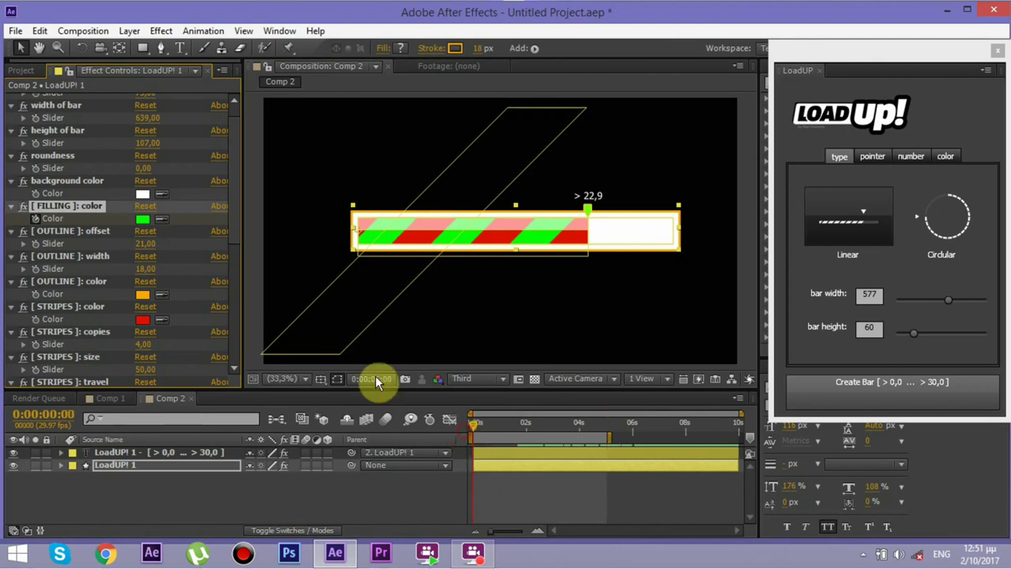
pyautogui.click(145, 209)
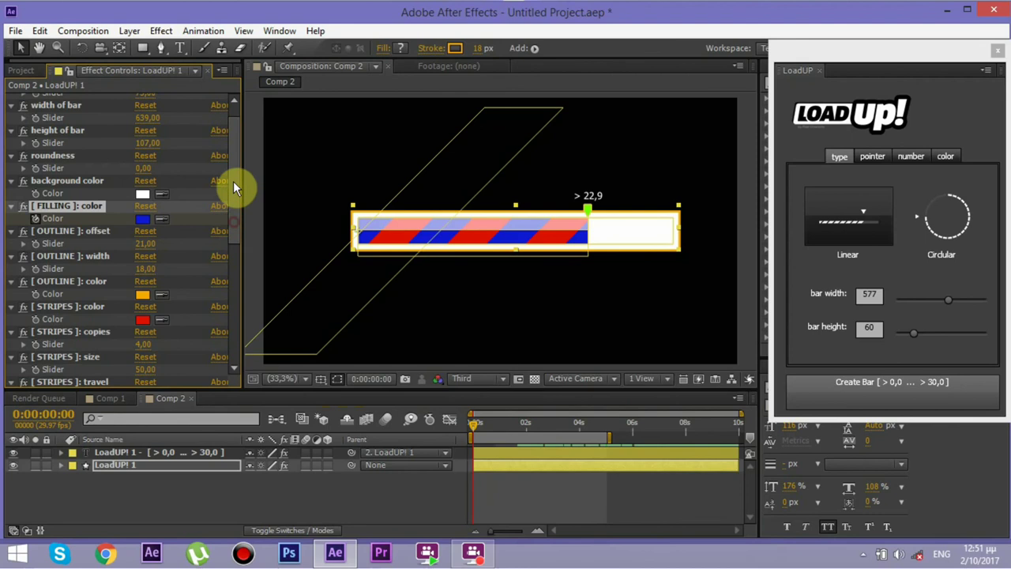
pyautogui.scroll(1, 227, 162)
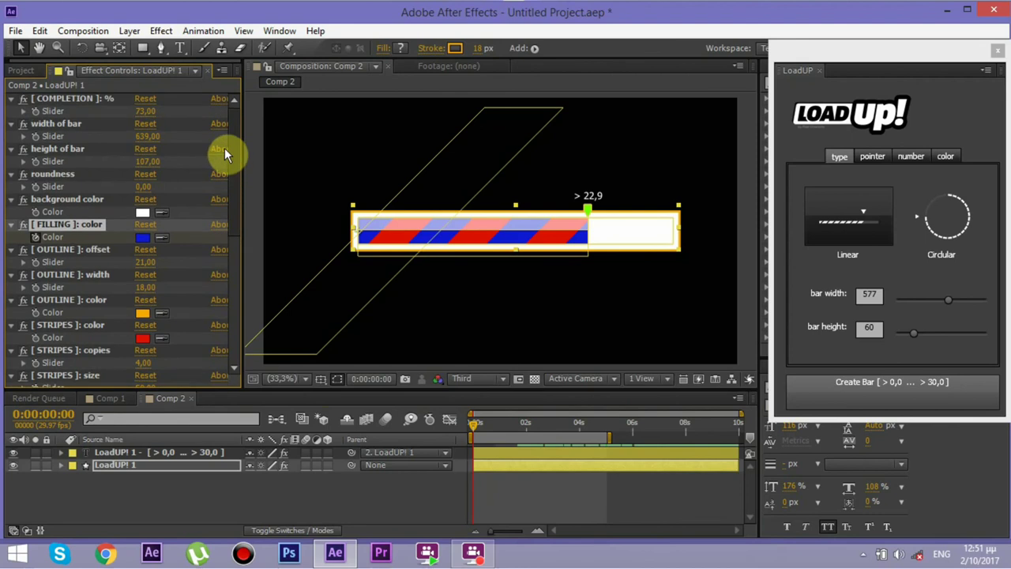
pyautogui.click(144, 112)
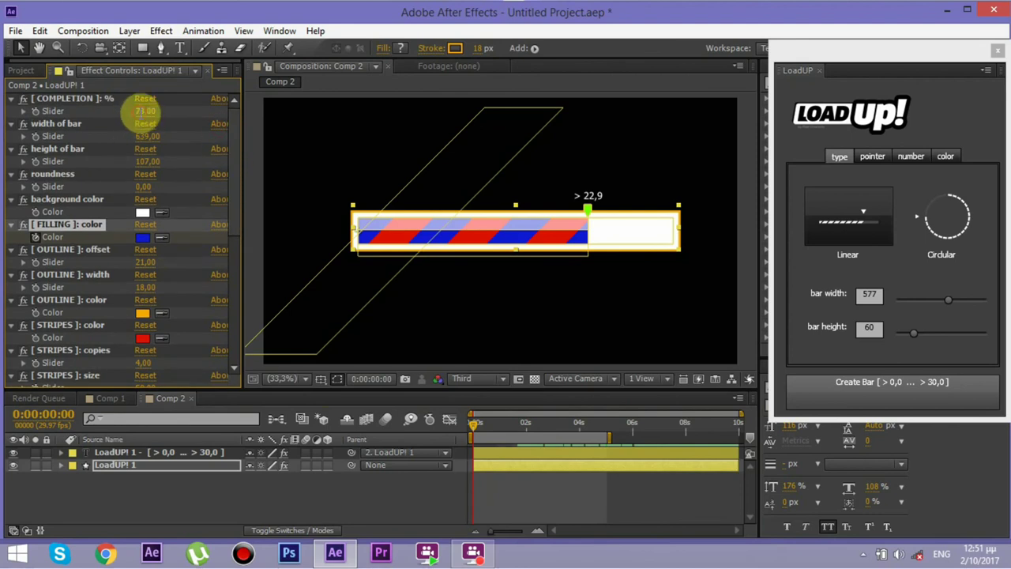
pyautogui.write('0')
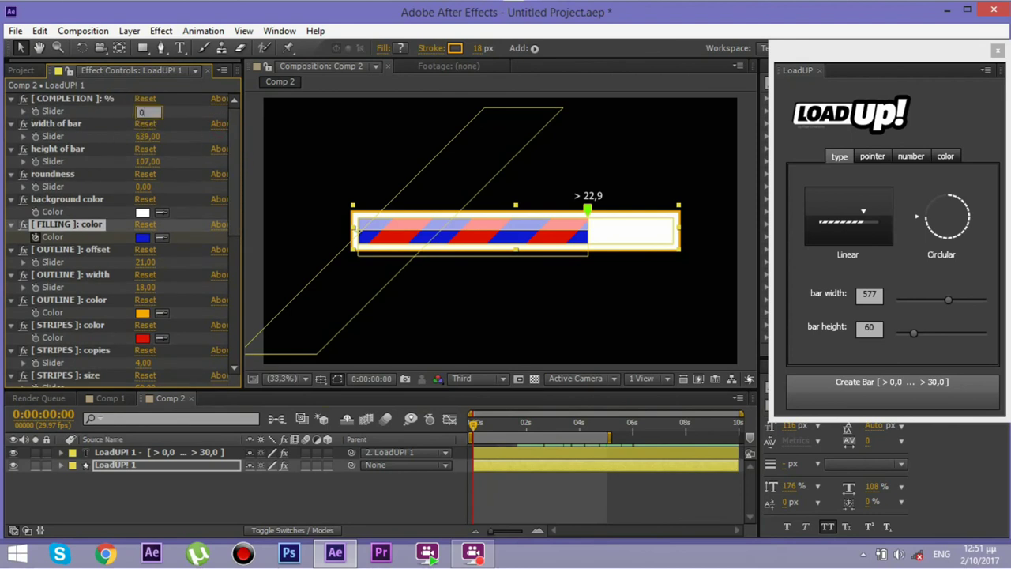
pyautogui.click(141, 118)
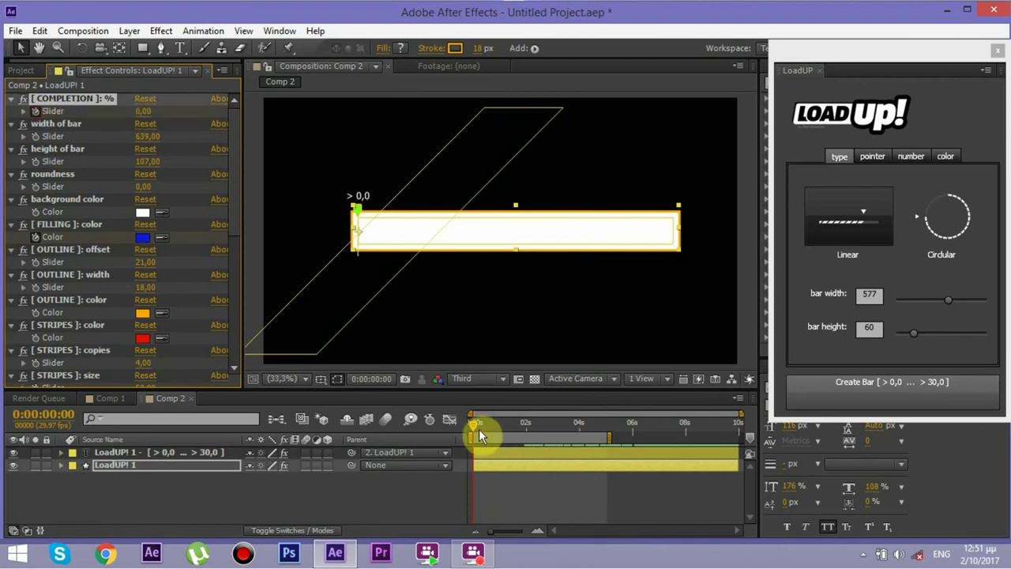
pyautogui.moveTo(482, 425); pyautogui.dragTo(605, 431)
pyautogui.click(142, 111)
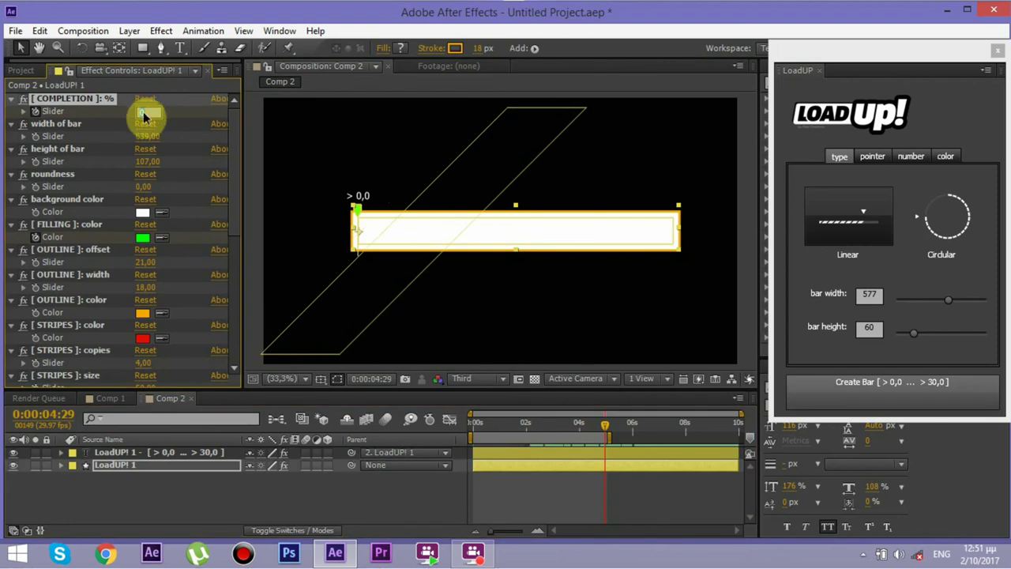
pyautogui.write('1')
pyautogui.press('Return')
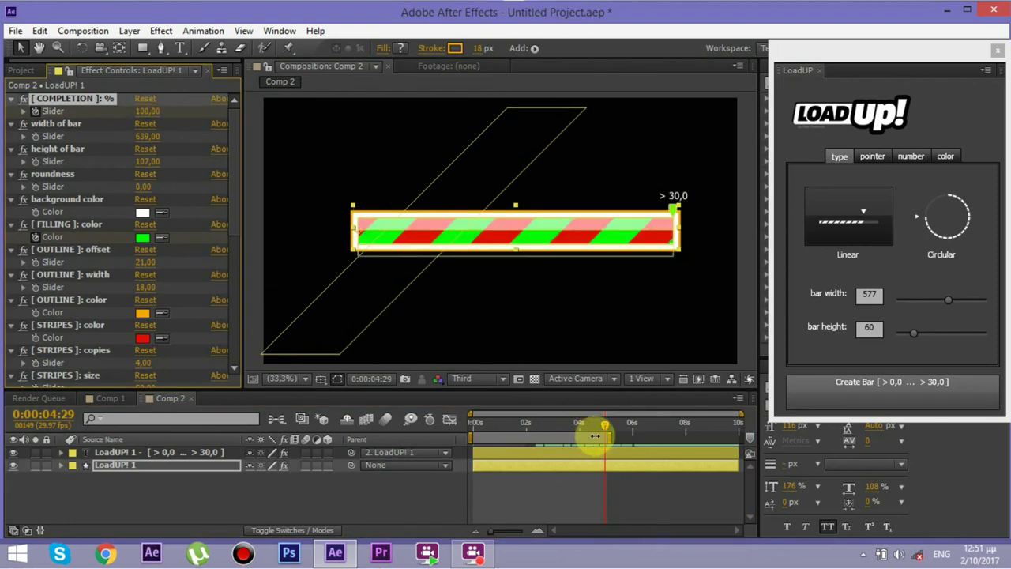
pyautogui.moveTo(602, 429); pyautogui.dragTo(460, 447)
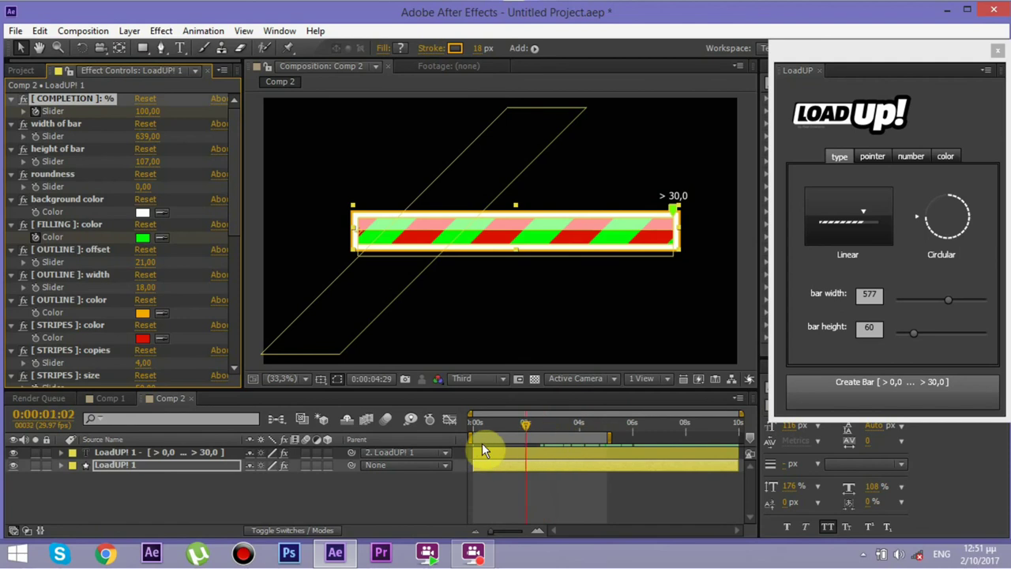
# - Scrub the bar's reflection opacity to 67
pyautogui.scroll(-3, 180, 278)
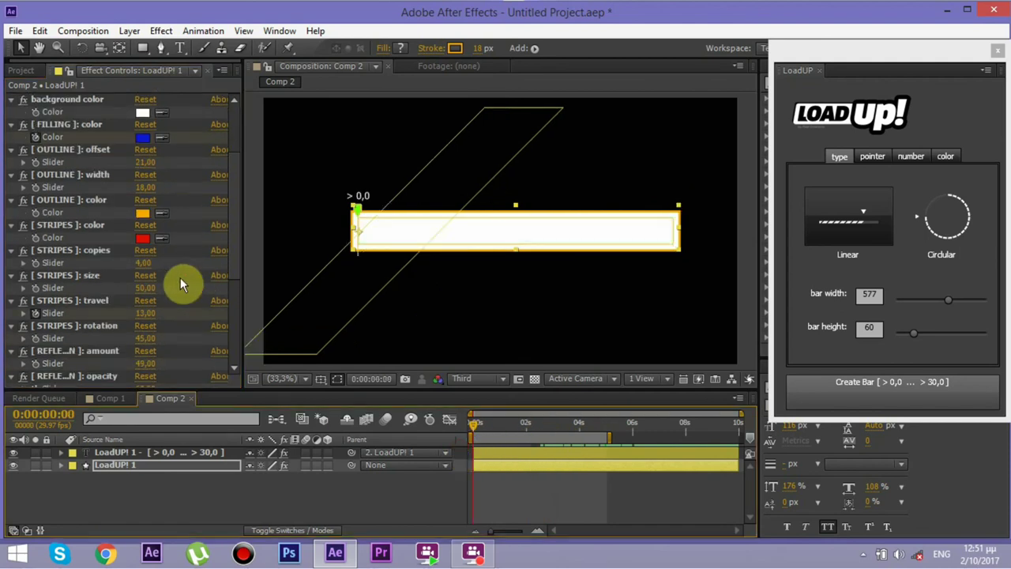
pyautogui.scroll(-1, 138, 368)
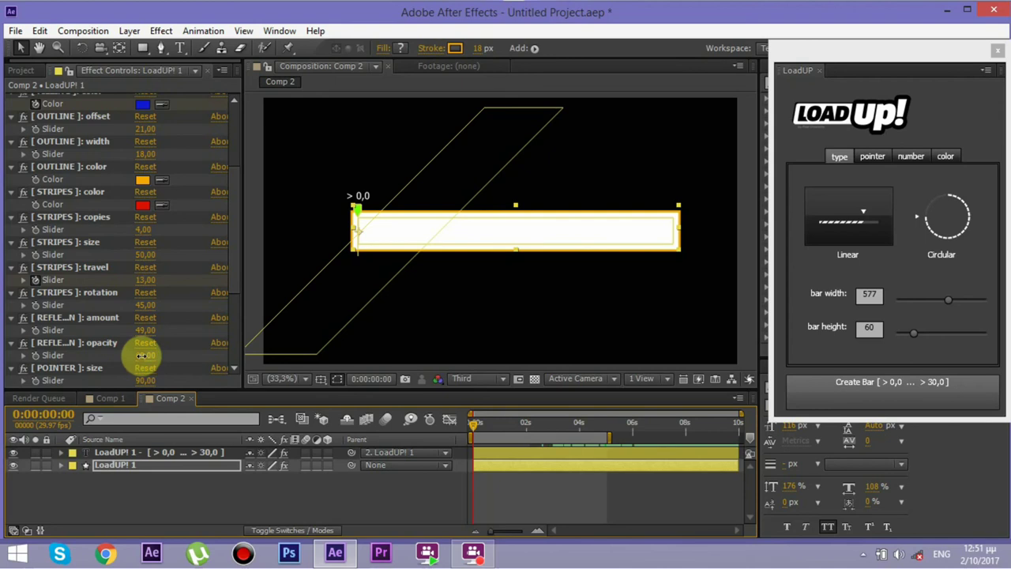
pyautogui.moveTo(148, 355); pyautogui.dragTo(158, 355)
pyautogui.click(551, 430)
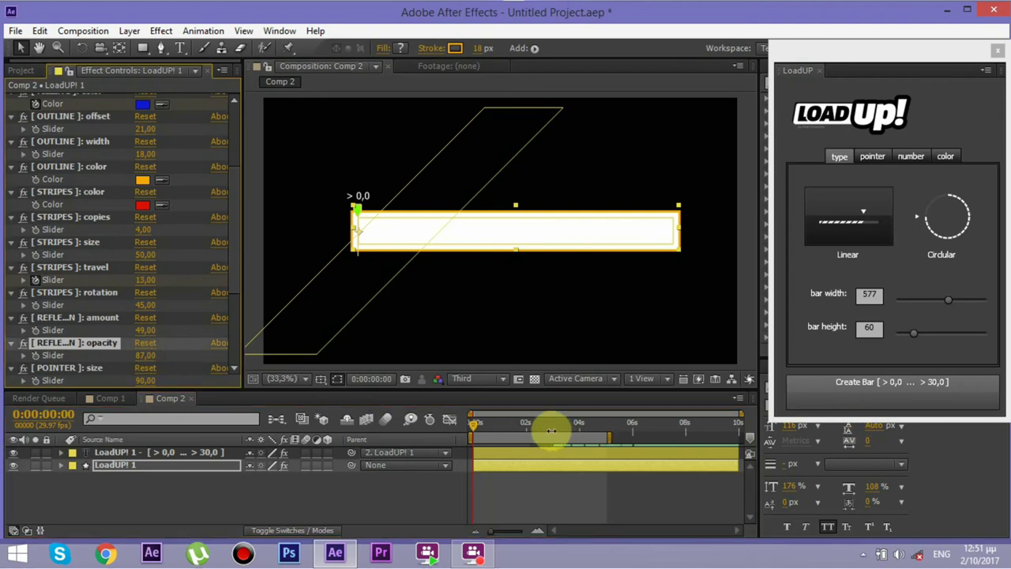
pyautogui.click(551, 431)
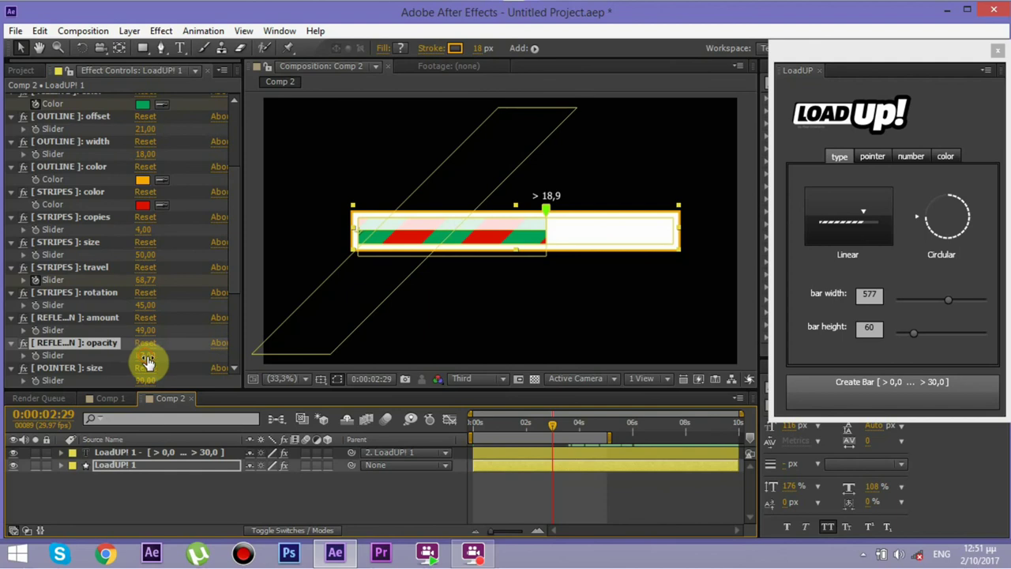
pyautogui.moveTo(146, 356)
pyautogui.mouseDown()
pyautogui.moveTo(161, 357)
pyautogui.moveTo(115, 359)
pyautogui.mouseUp()
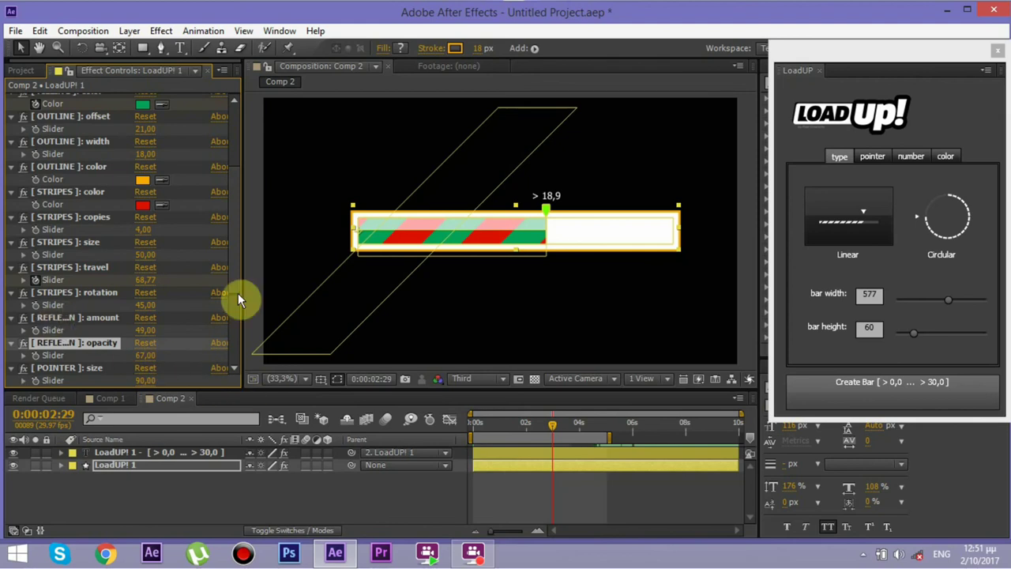
# - Enlarge the percentage text size to 49 and play the loader back from the start
pyautogui.scroll(-5, 186, 297)
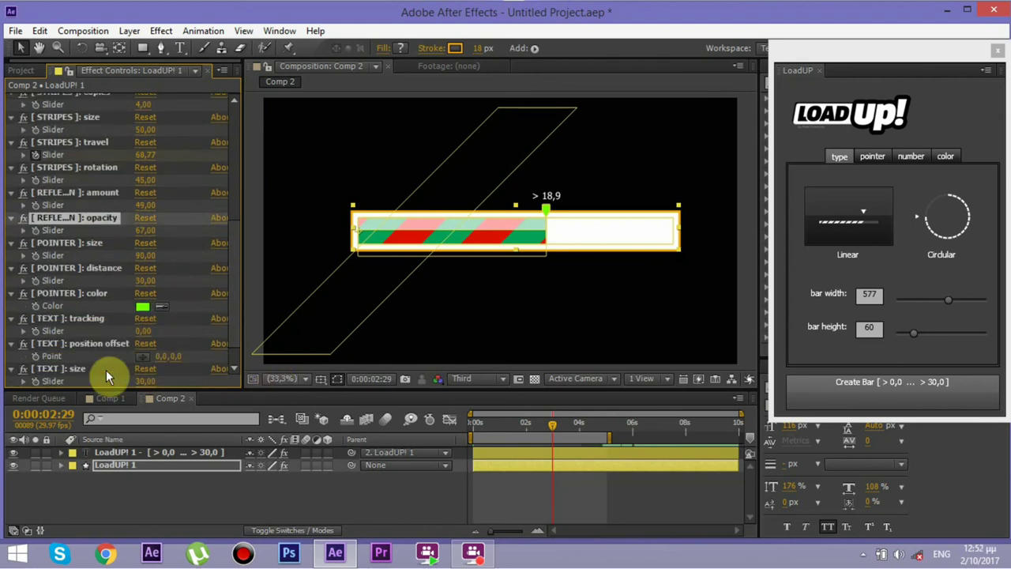
pyautogui.scroll(-1, 161, 308)
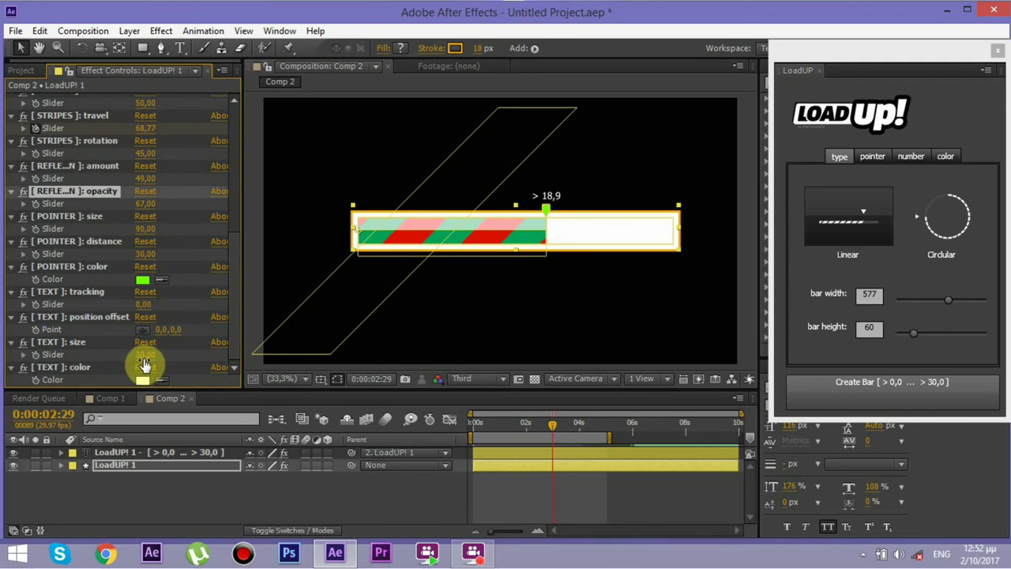
pyautogui.moveTo(145, 364); pyautogui.dragTo(154, 364)
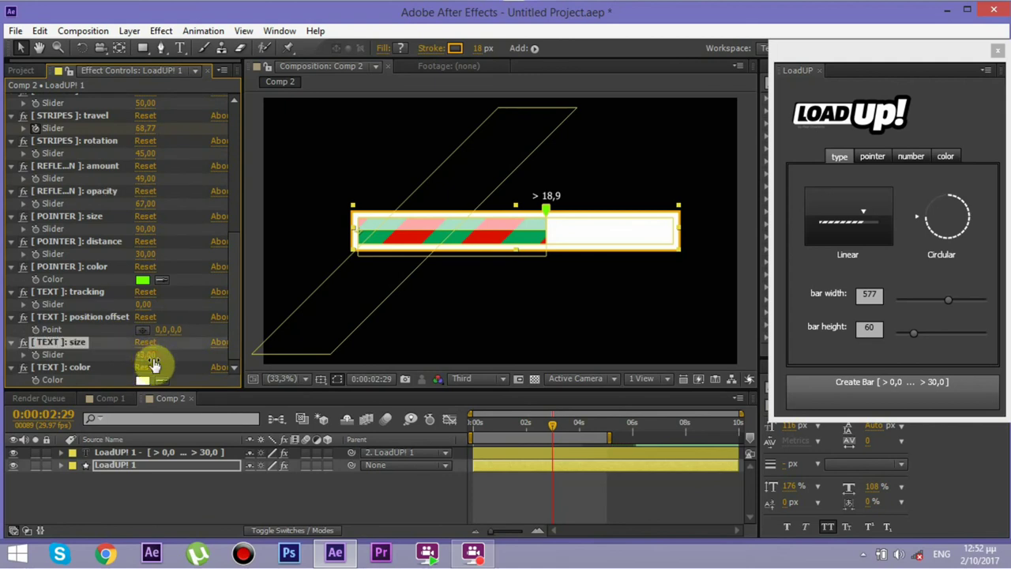
pyautogui.moveTo(154, 364); pyautogui.dragTo(150, 358)
pyautogui.moveTo(553, 428); pyautogui.dragTo(451, 422)
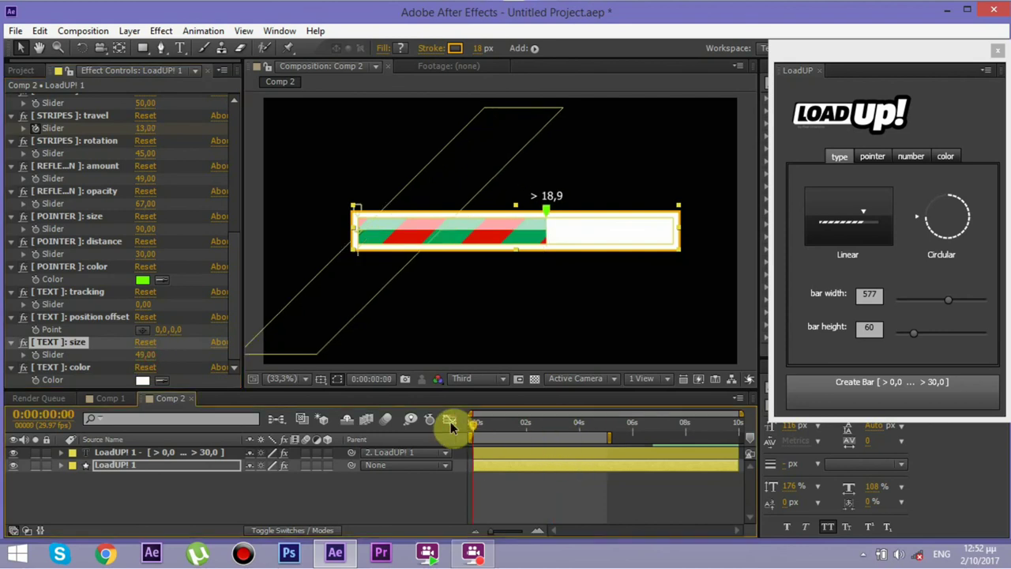
pyautogui.press('space')
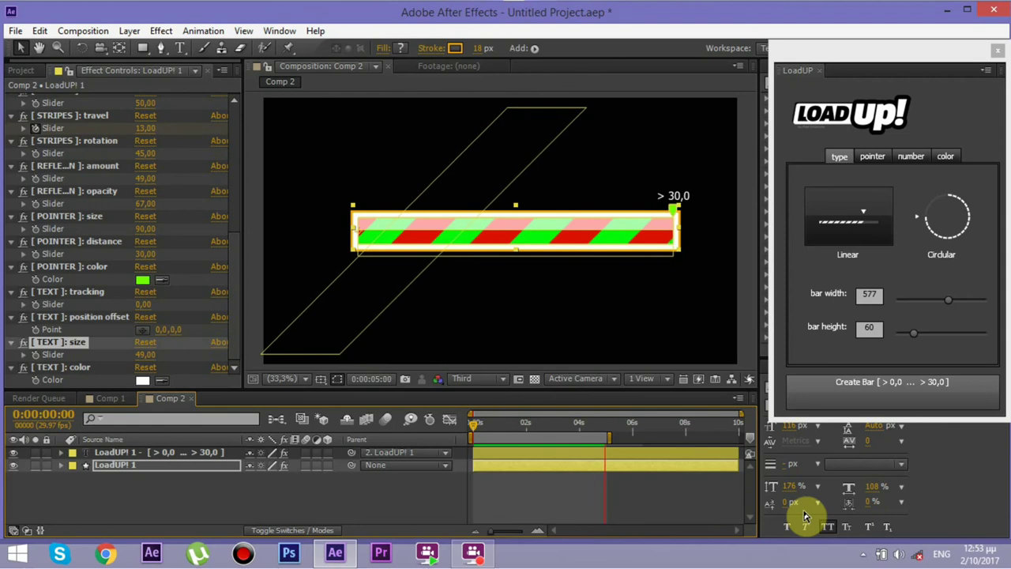
# - Create a 1920×1080 HDTV 29.97 composition, Comp 3, and select Comp 1 in the Project panel
pyautogui.click(89, 31)
pyautogui.click(98, 47)
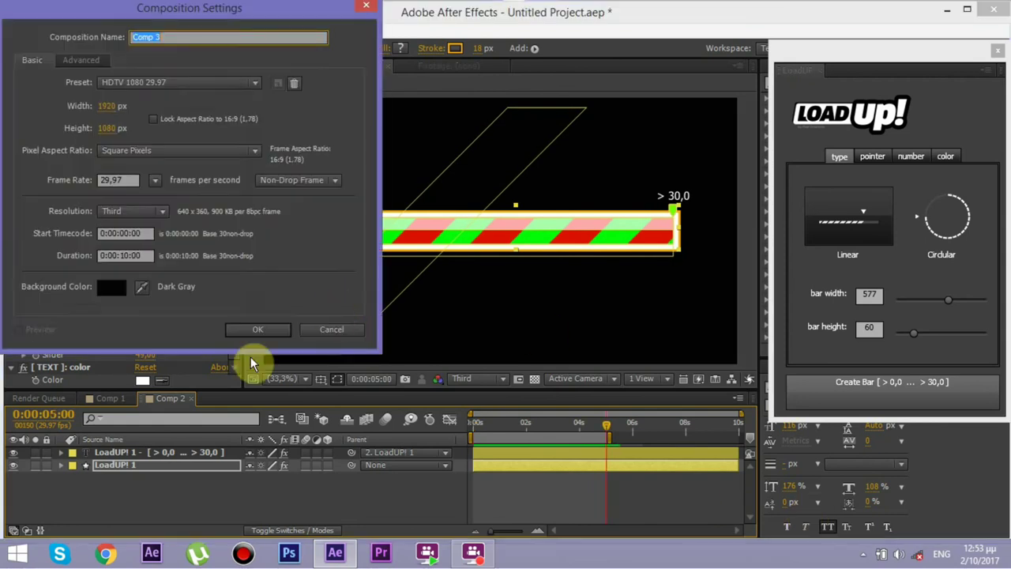
pyautogui.click(255, 330)
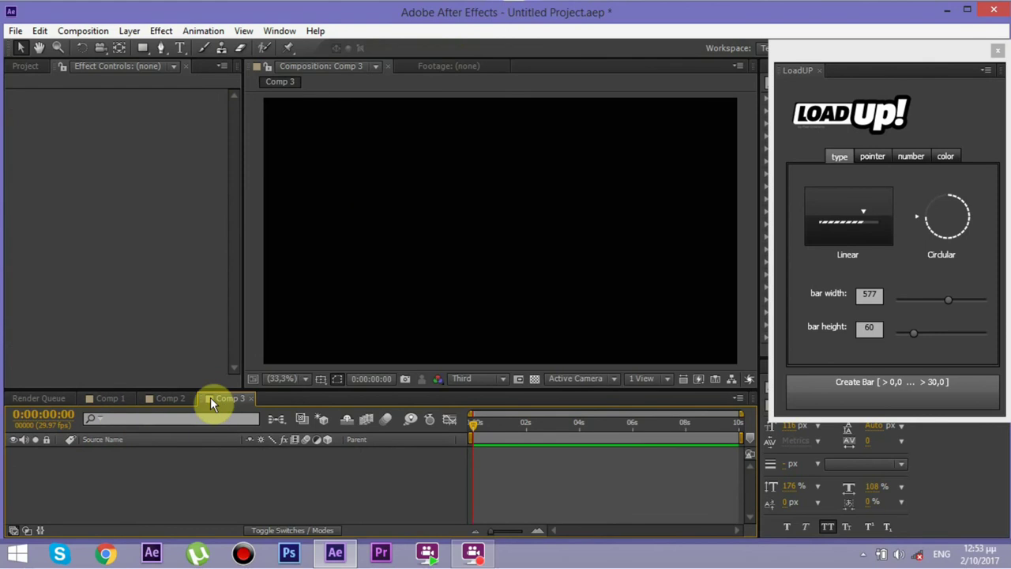
pyautogui.click(24, 66)
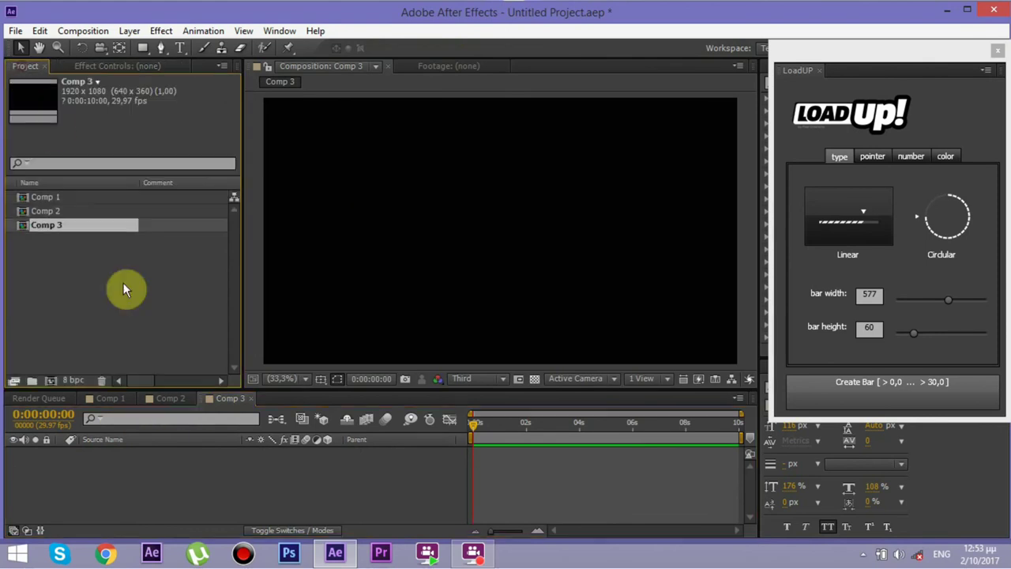
pyautogui.click(42, 197)
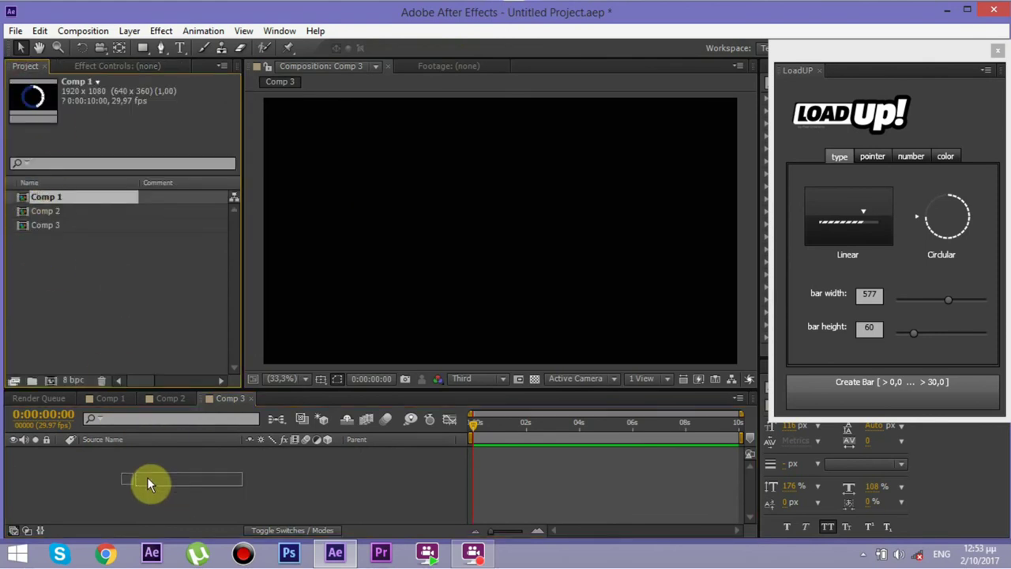
# - Nest Comp 1 (the ring) and Comp 2 (the striped bar) as layers in Comp 3
pyautogui.moveTo(153, 484); pyautogui.dragTo(137, 466)
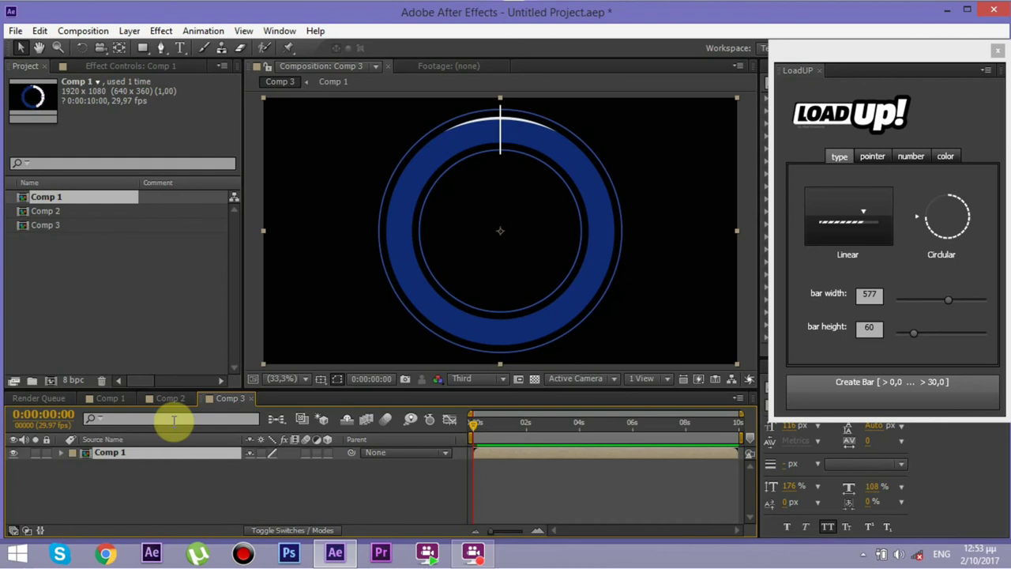
pyautogui.click(38, 211)
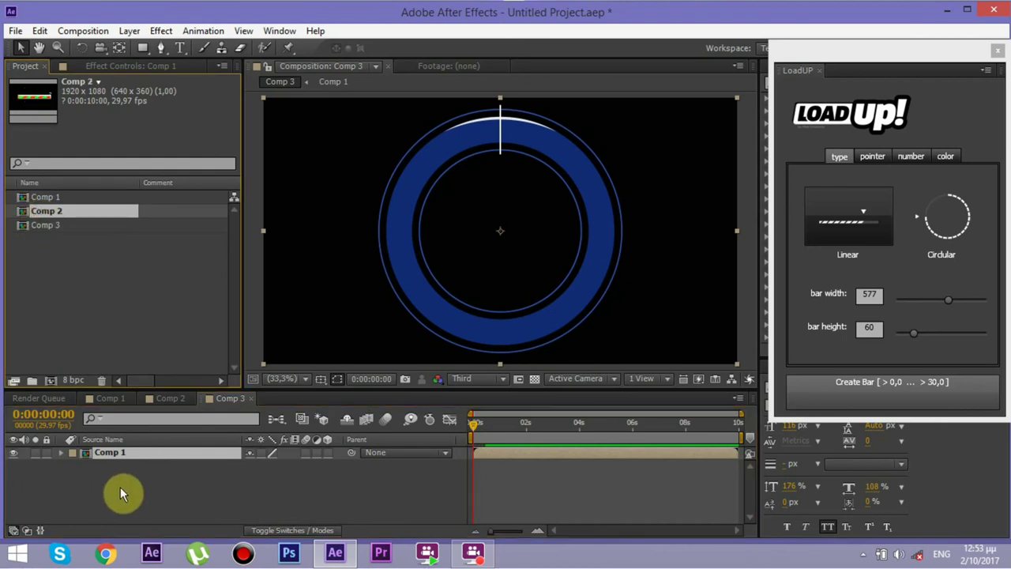
pyautogui.moveTo(36, 210); pyautogui.dragTo(116, 473)
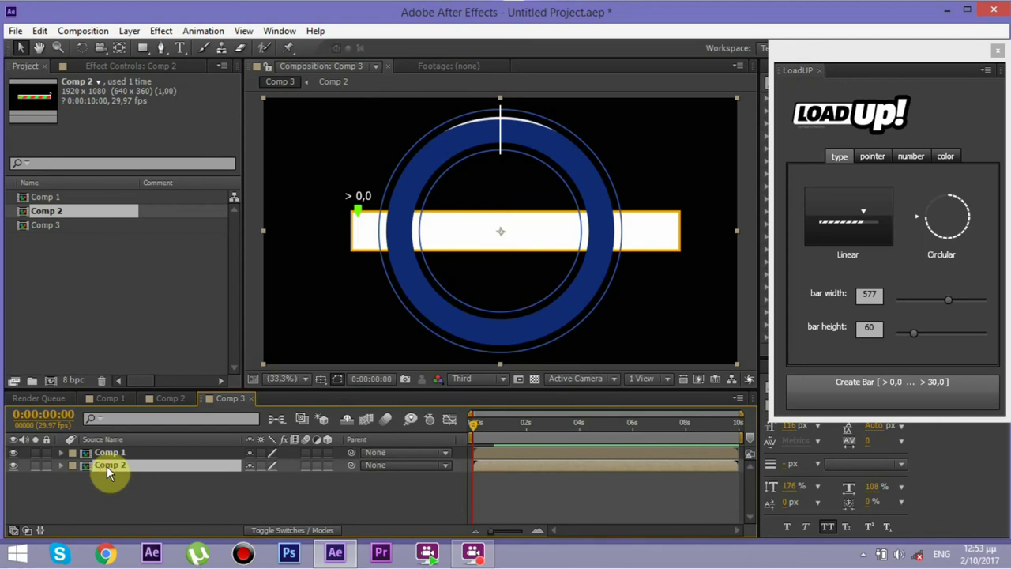
# - Scale the Comp 2 striped bar layer down to 43%
pyautogui.press('s')
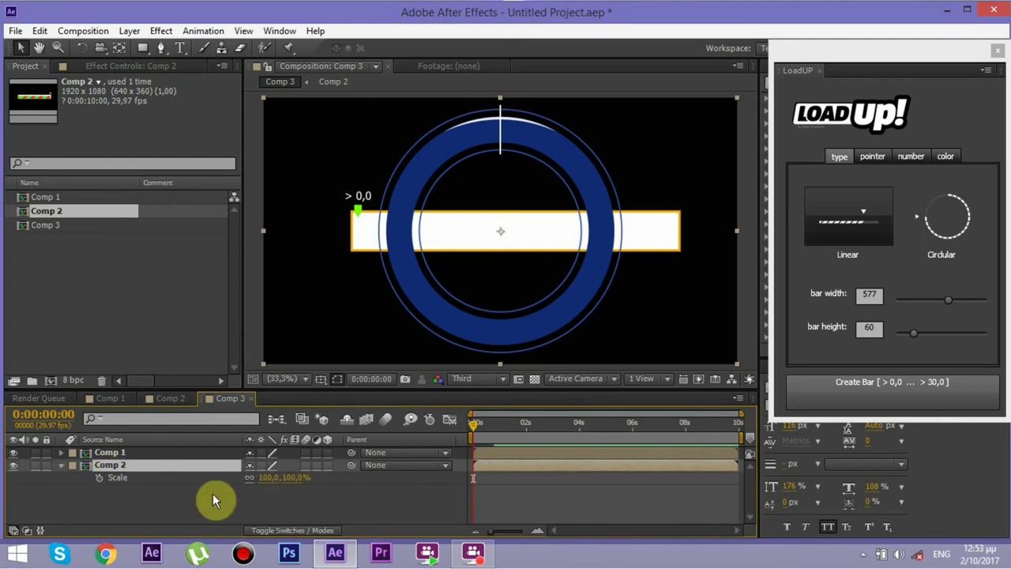
pyautogui.moveTo(269, 479); pyautogui.dragTo(252, 478)
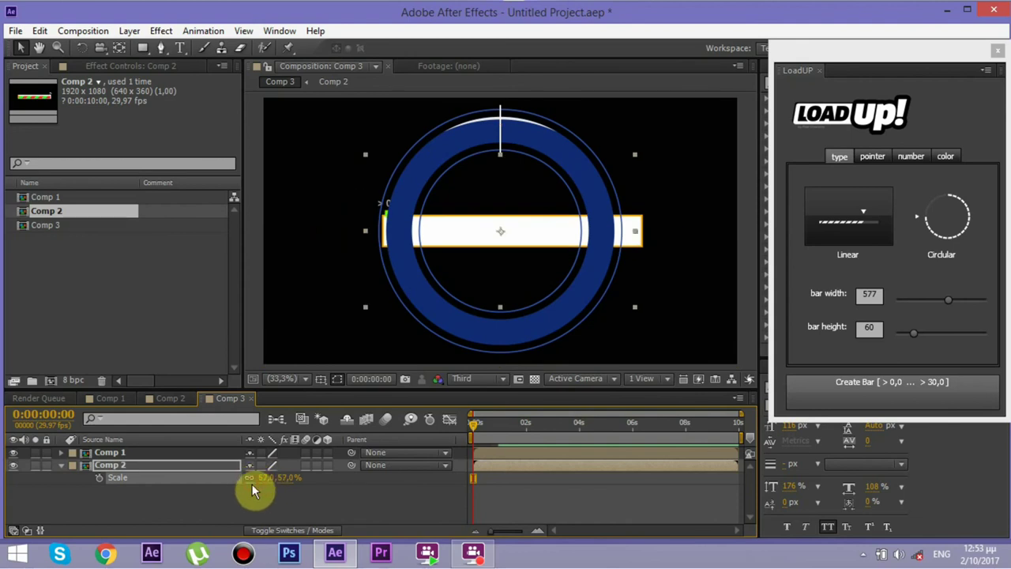
pyautogui.moveTo(255, 481); pyautogui.dragTo(249, 482)
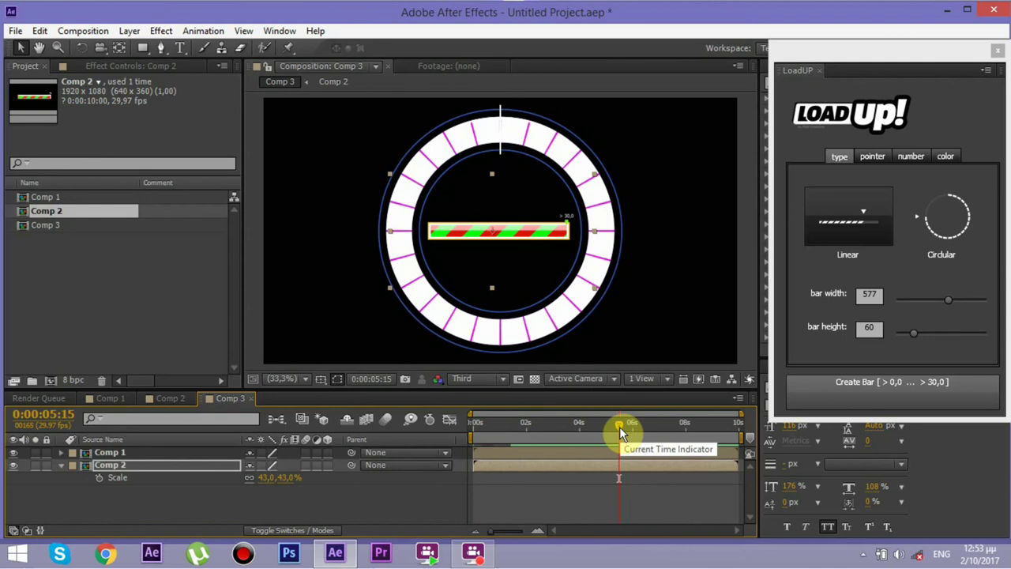
pyautogui.click(466, 432)
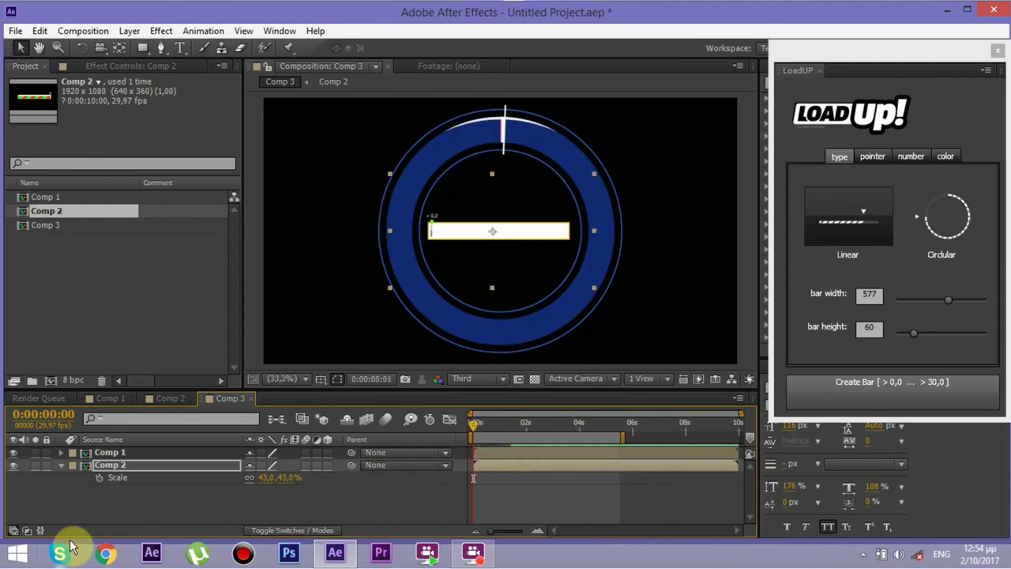
pyautogui.press('space')
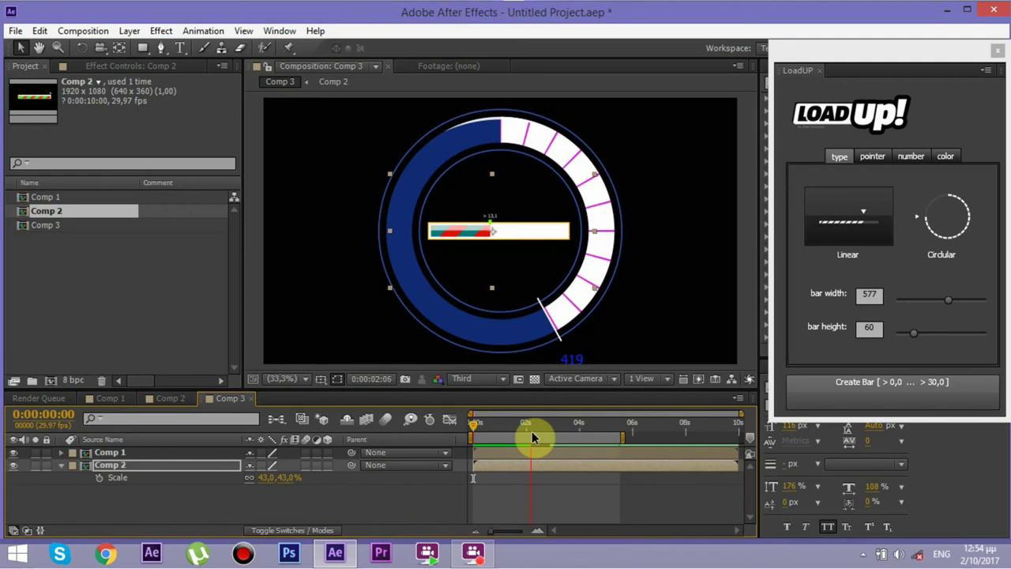
pyautogui.moveTo(543, 426); pyautogui.dragTo(612, 419)
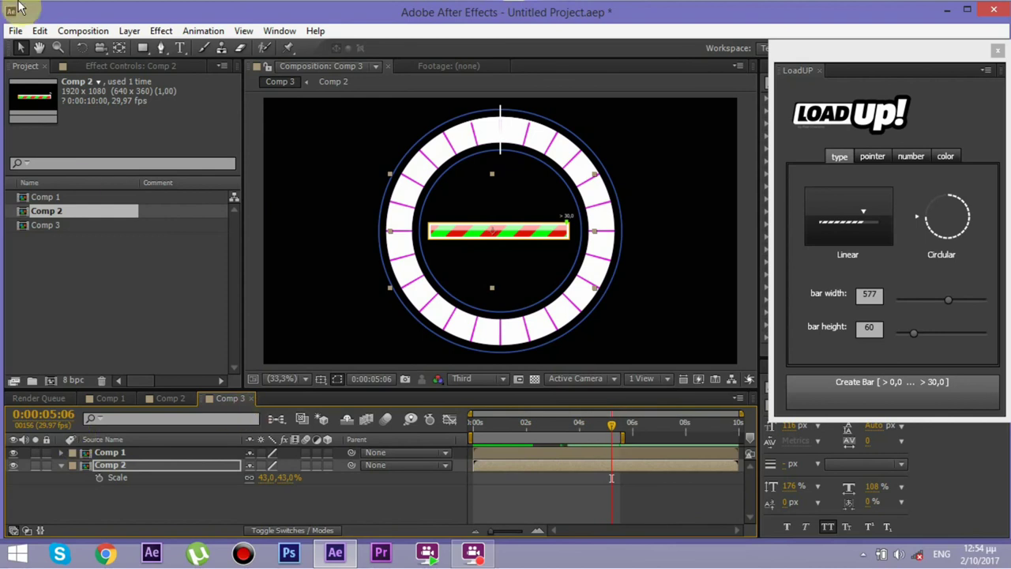
# - Create a new empty composition, Comp 4, with default settings
pyautogui.click(82, 31)
pyautogui.click(93, 57)
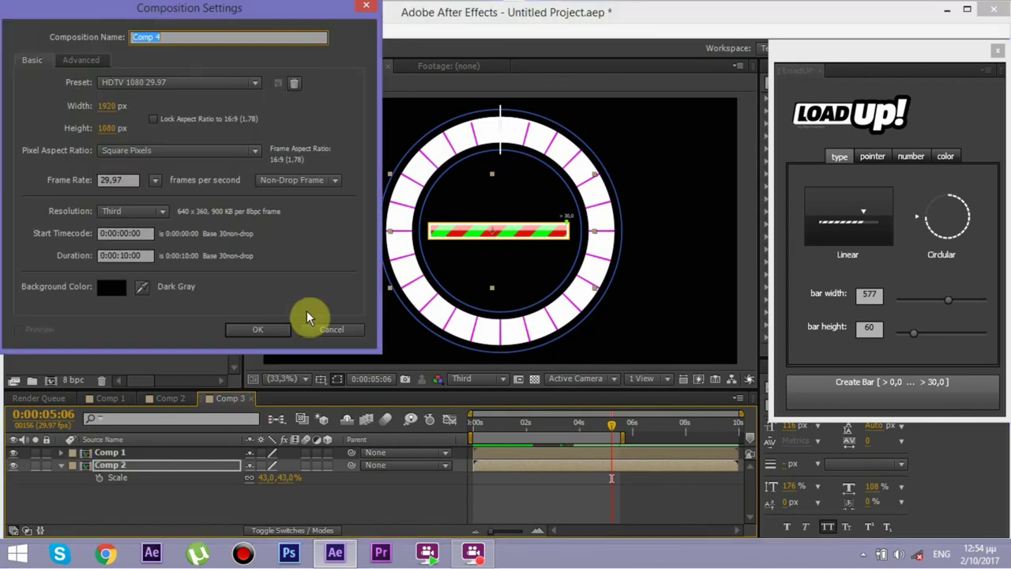
pyautogui.click(252, 332)
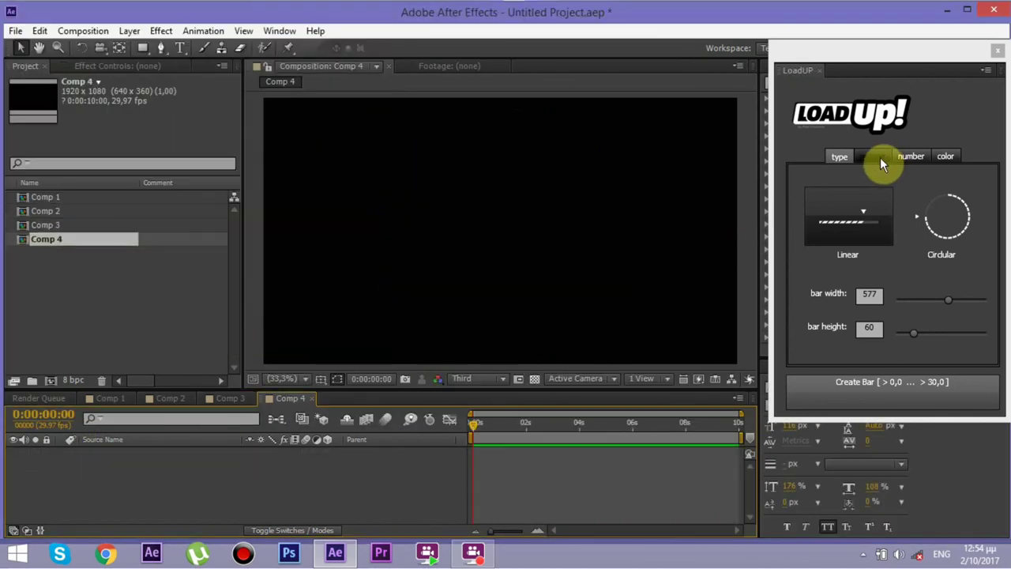
# - In LoadUP choose the Linear style and show the number as time at the start of the bar
pyautogui.click(862, 222)
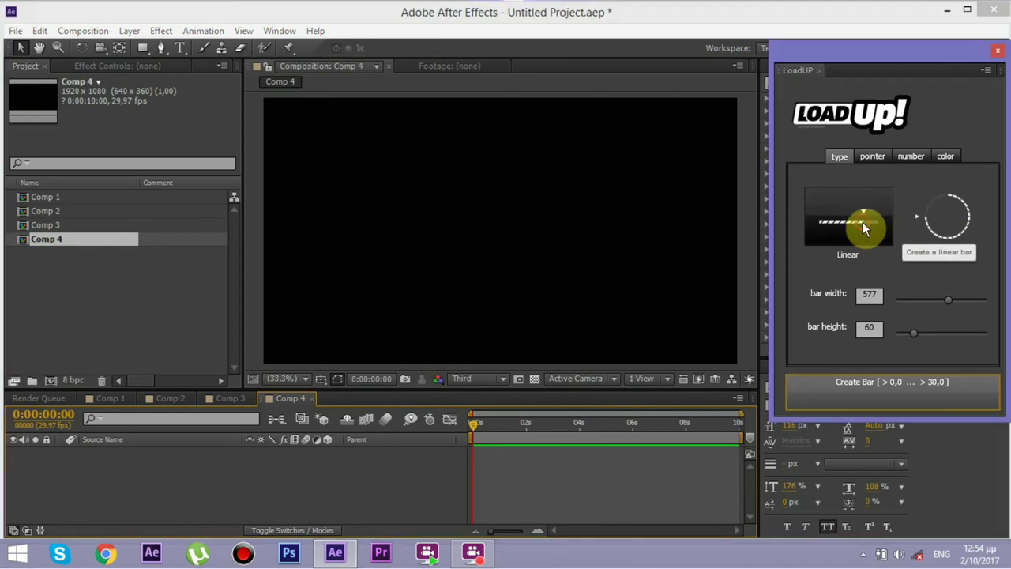
pyautogui.click(907, 156)
pyautogui.click(812, 353)
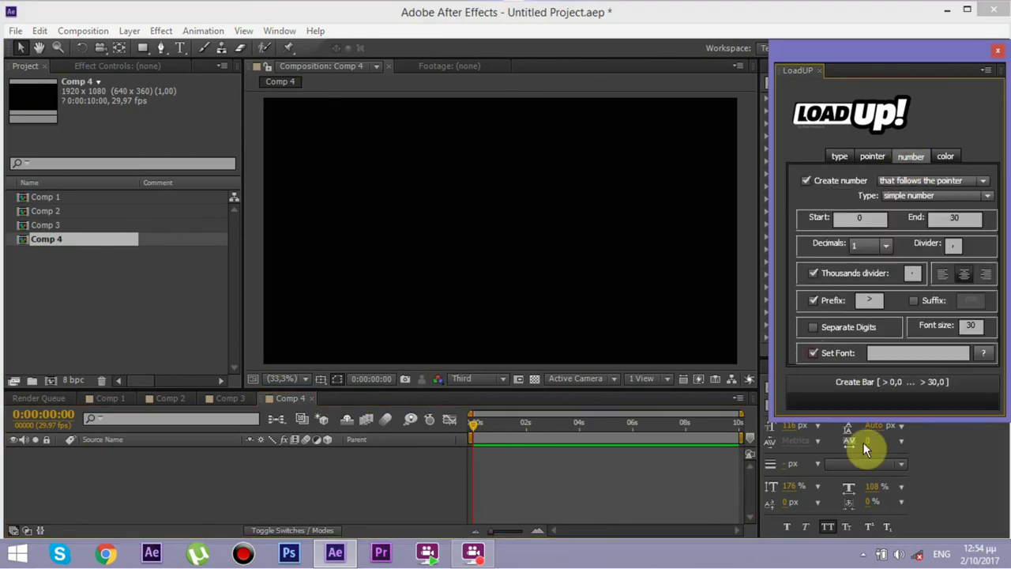
pyautogui.click(945, 275)
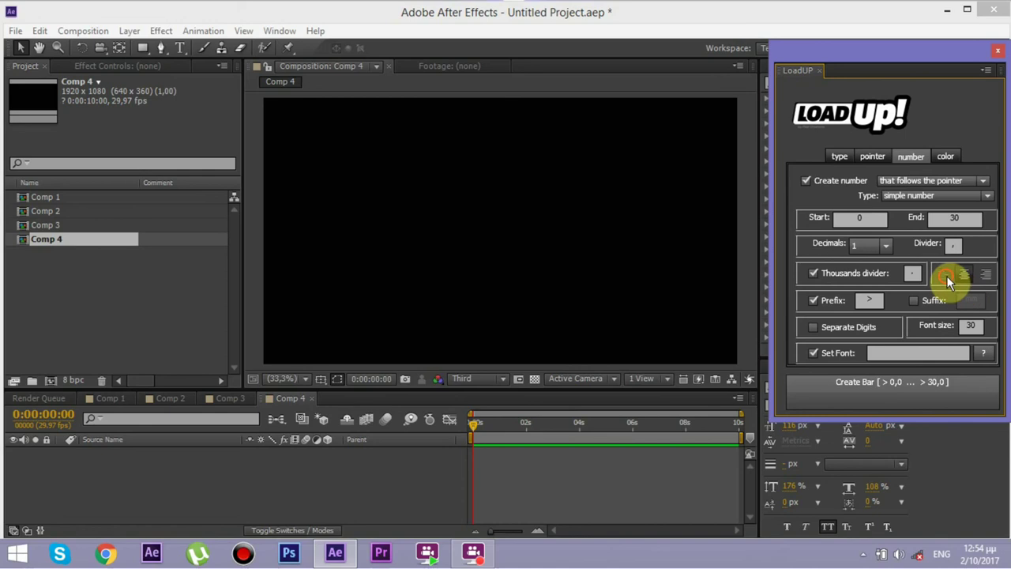
pyautogui.click(923, 198)
pyautogui.click(927, 229)
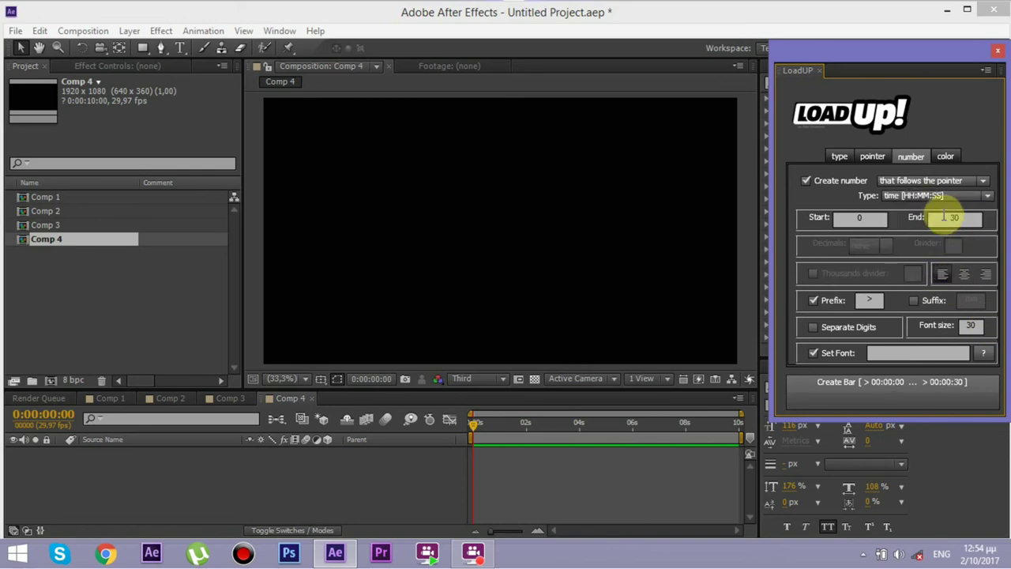
pyautogui.click(917, 181)
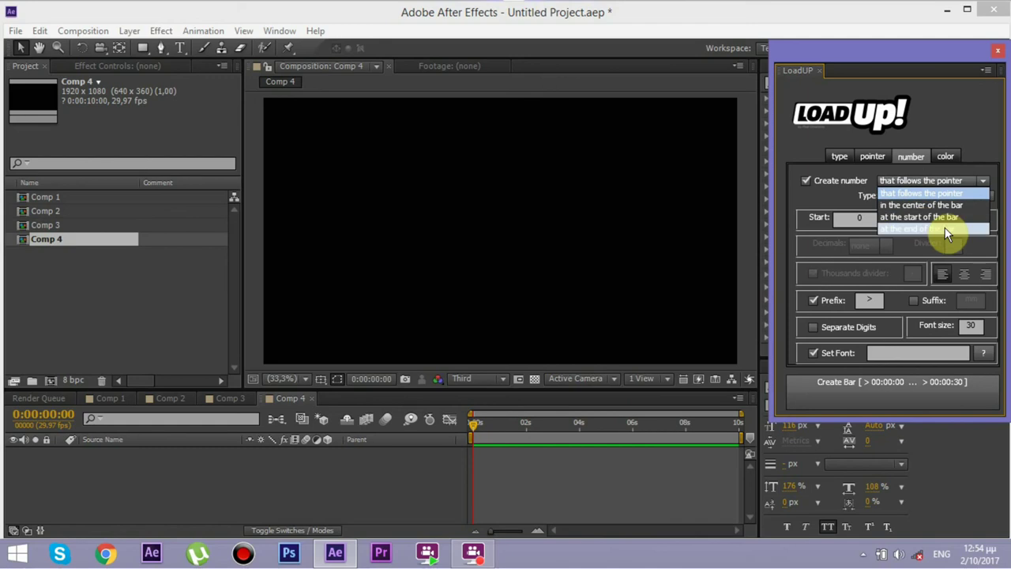
pyautogui.click(929, 218)
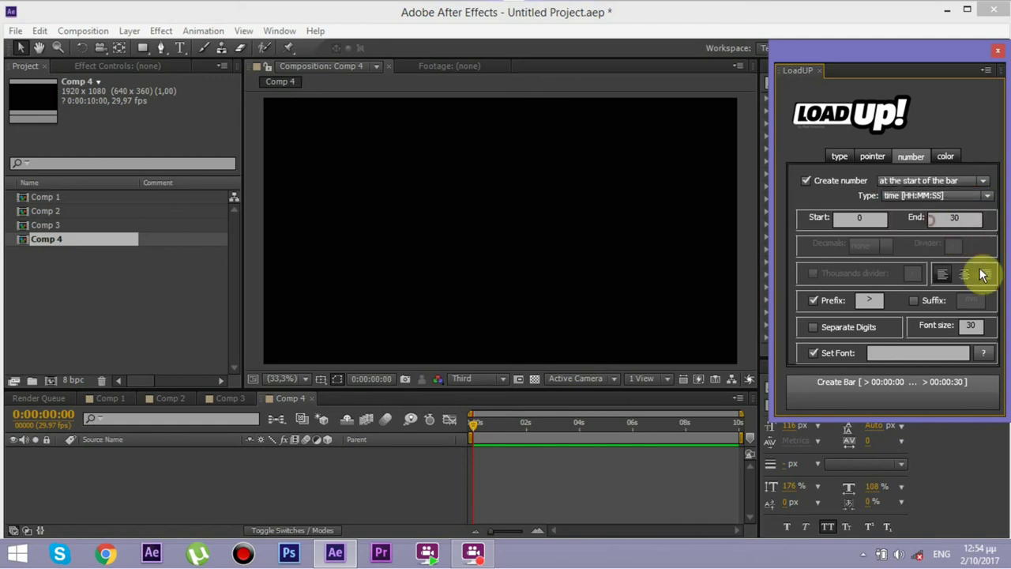
# - Try the black-and-pink and default 1 presets, randomise the colours, and create the bar in Comp 4
pyautogui.click(937, 157)
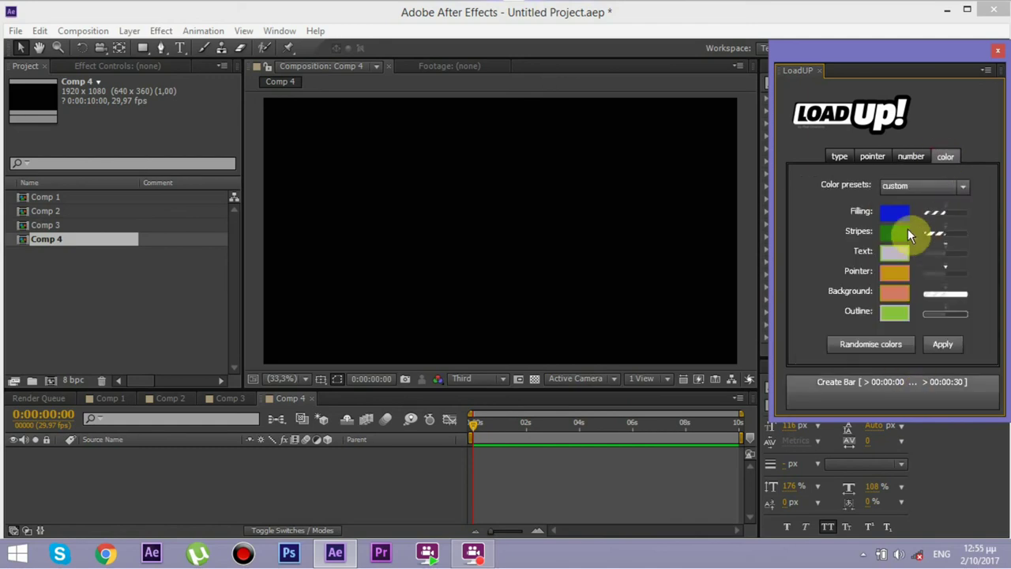
pyautogui.click(912, 189)
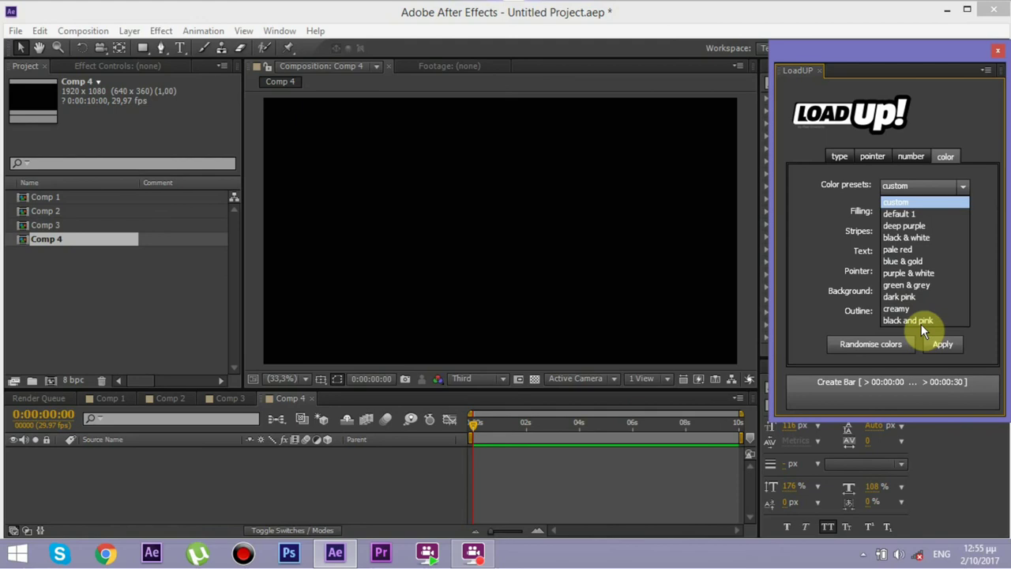
pyautogui.click(921, 323)
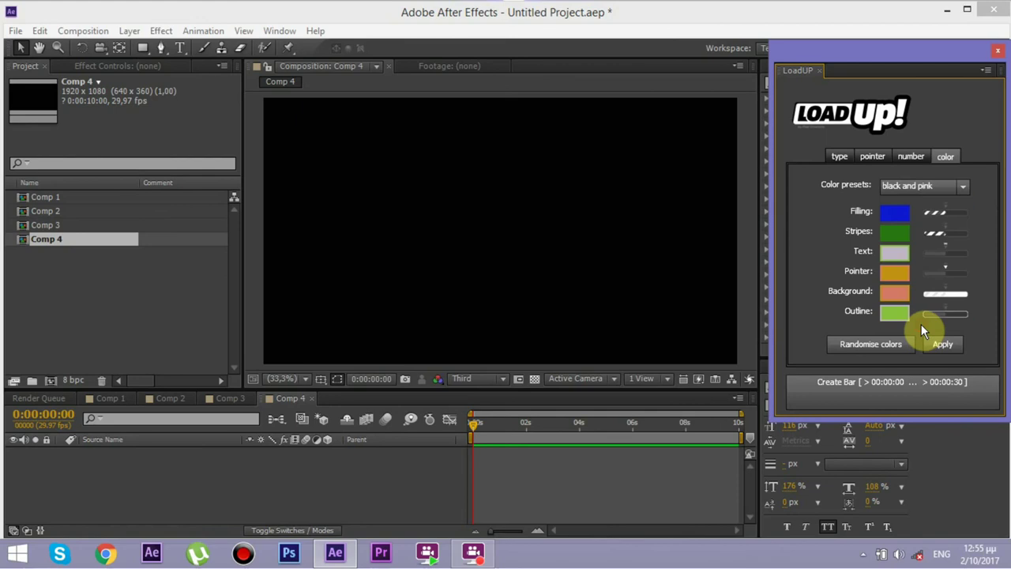
pyautogui.click(901, 191)
pyautogui.click(908, 214)
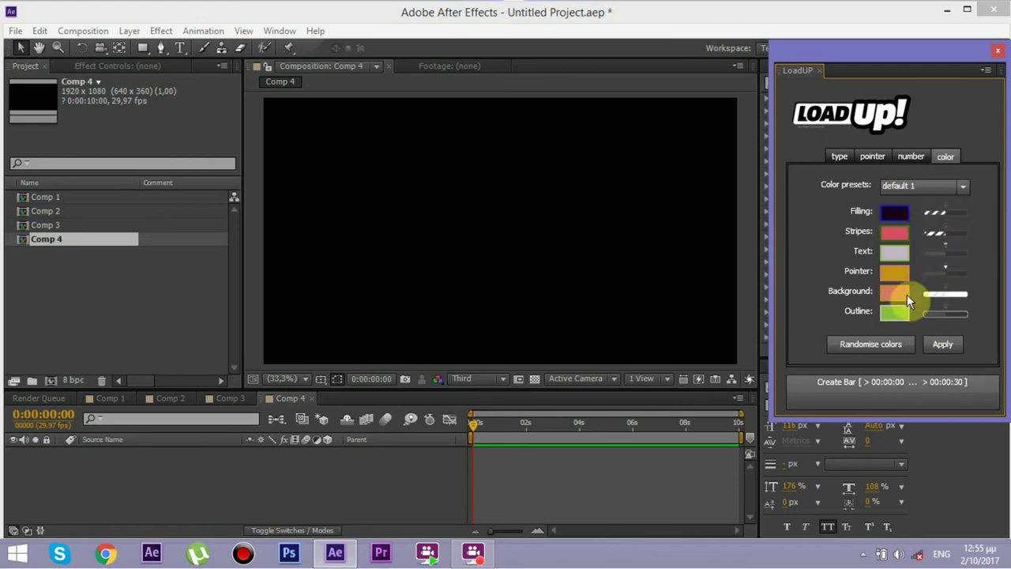
pyautogui.click(883, 347)
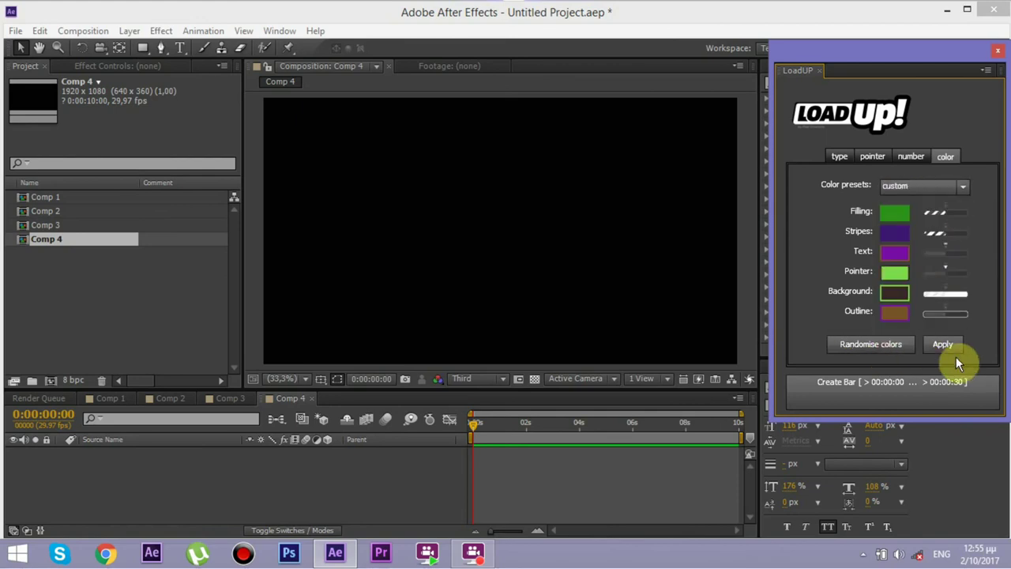
pyautogui.click(859, 383)
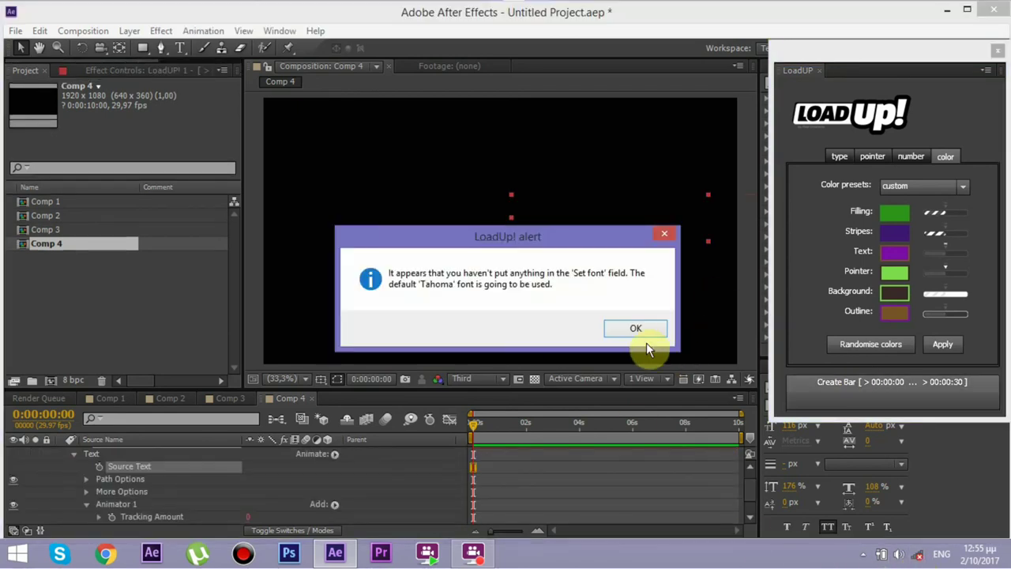
pyautogui.click(639, 333)
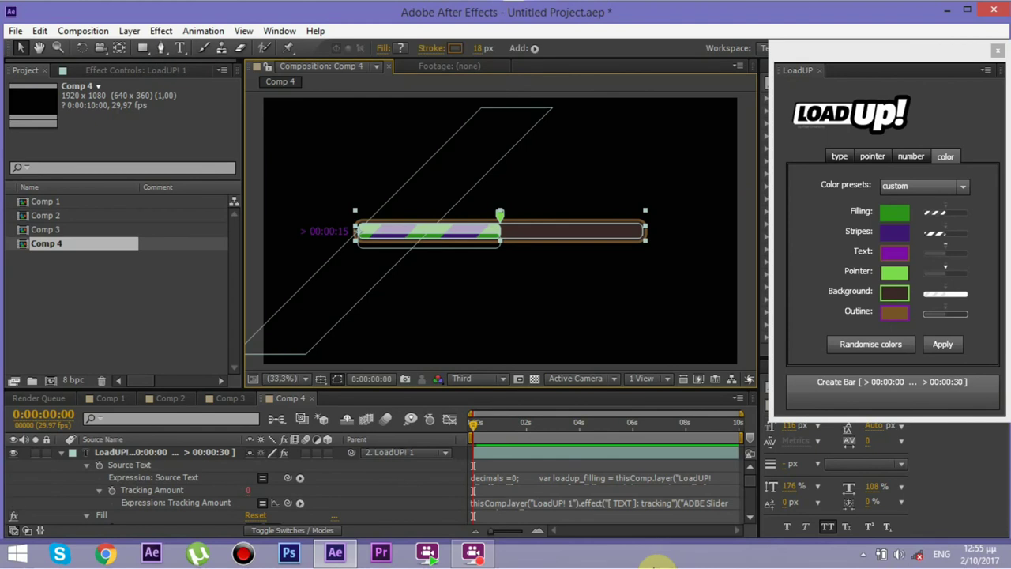
# - Inspect the timer text layer and LoadUP! 1 effect settings unchanged, then return to Comp 3
pyautogui.click(62, 455)
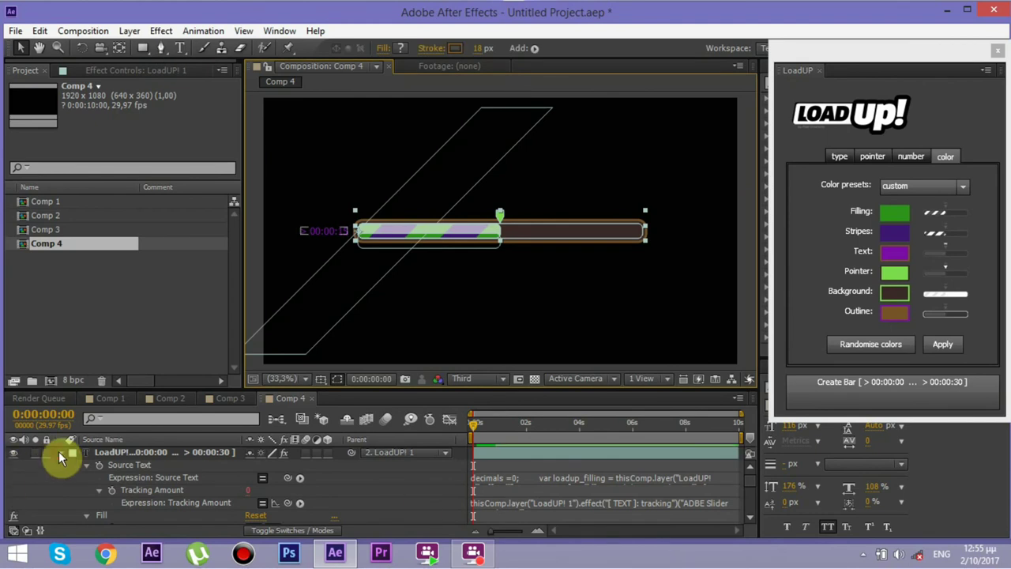
pyautogui.click(59, 462)
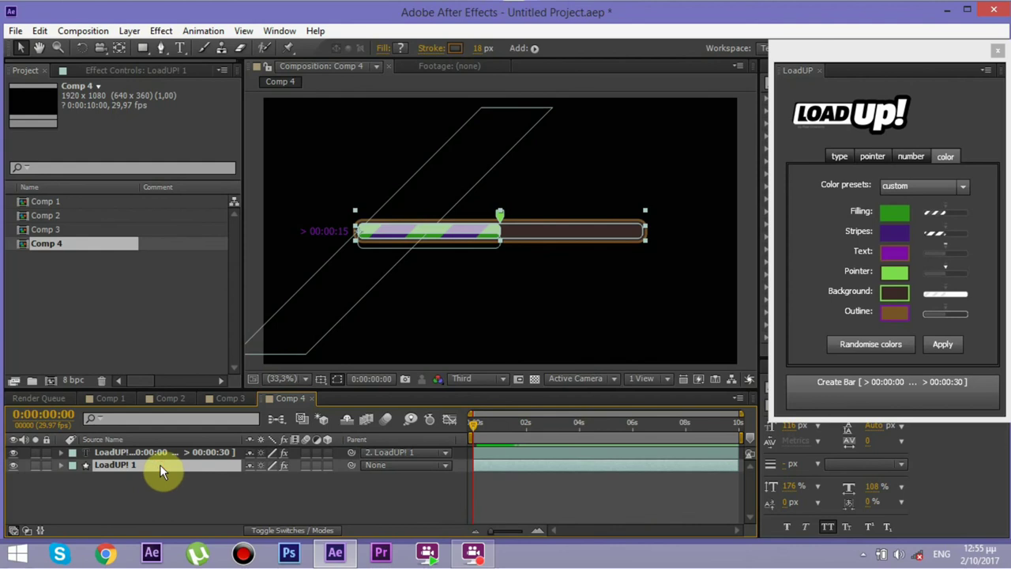
pyautogui.click(90, 68)
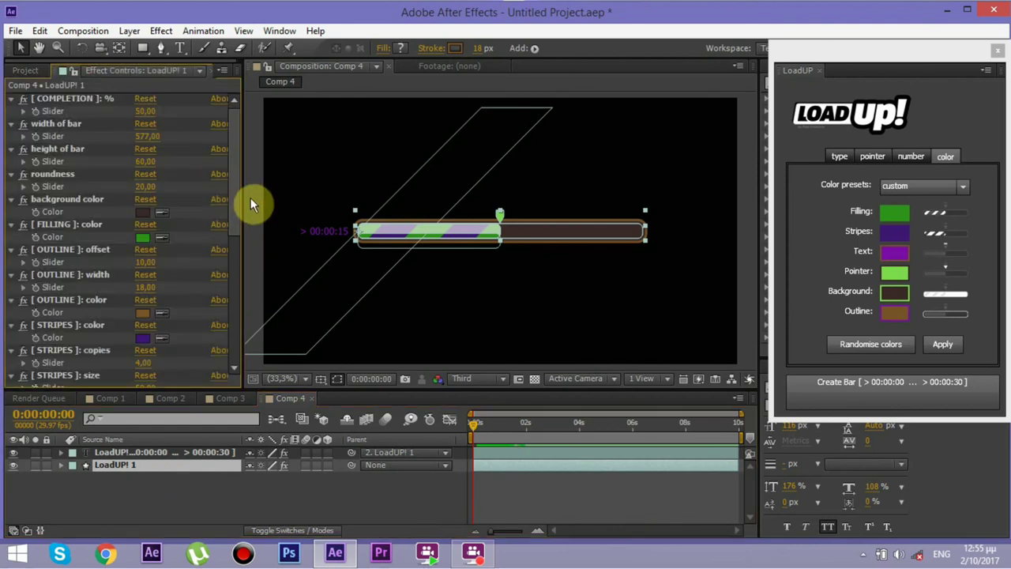
pyautogui.click(143, 213)
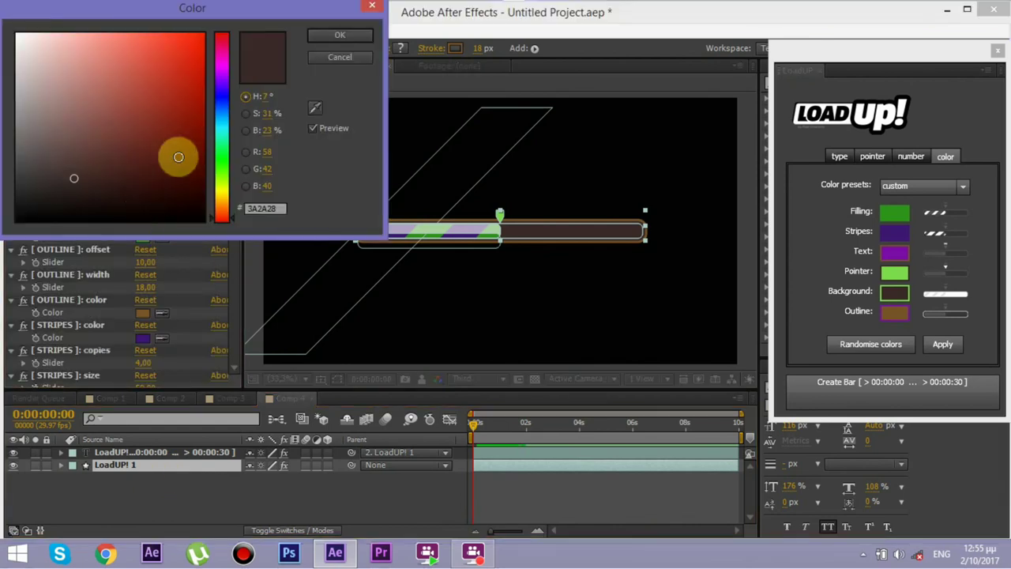
pyautogui.click(350, 60)
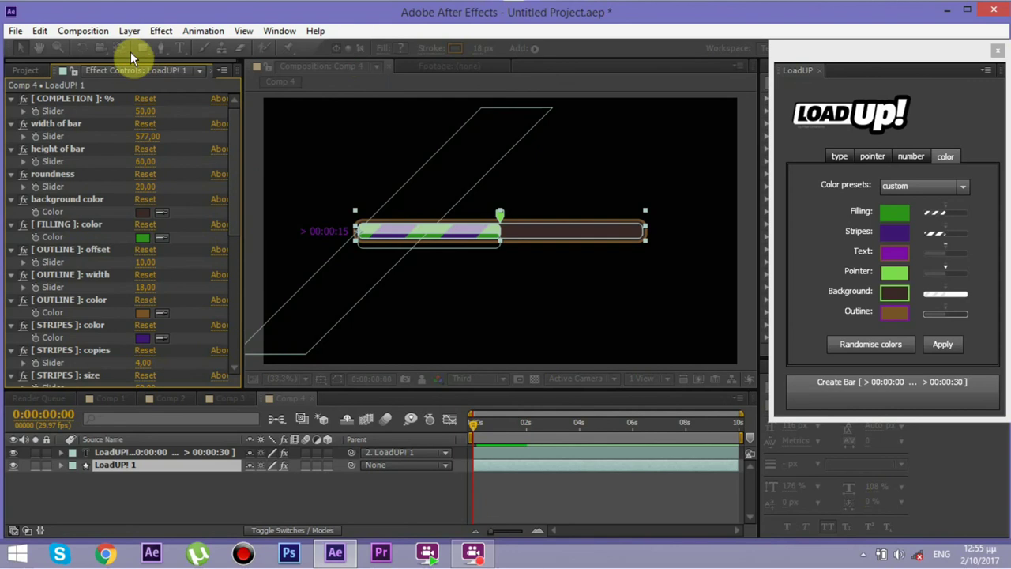
pyautogui.click(230, 398)
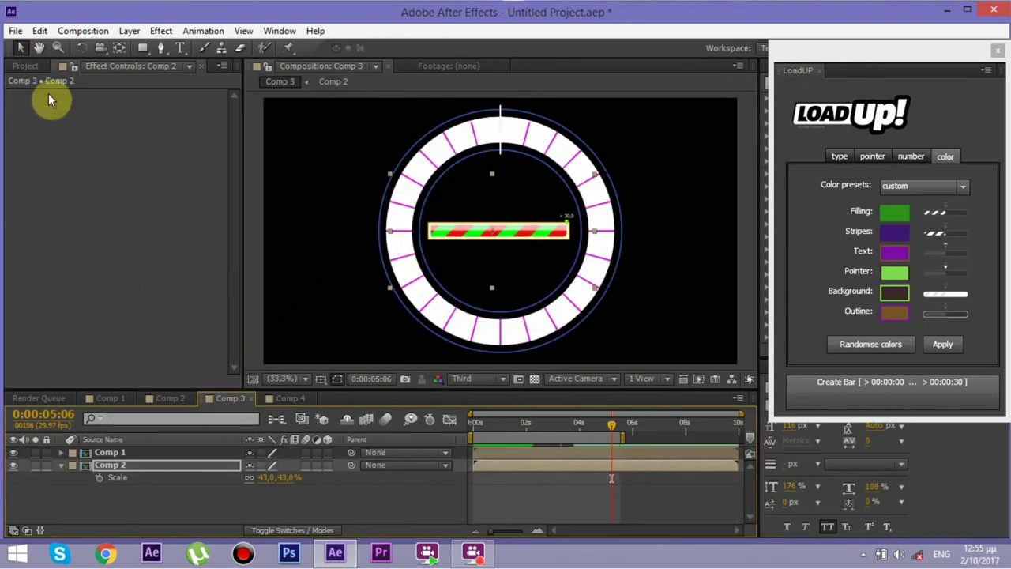
# - Nest Comp 4 as a layer in Comp 3 and shrink the Comp 1 ring to 73%
pyautogui.click(36, 64)
pyautogui.click(44, 239)
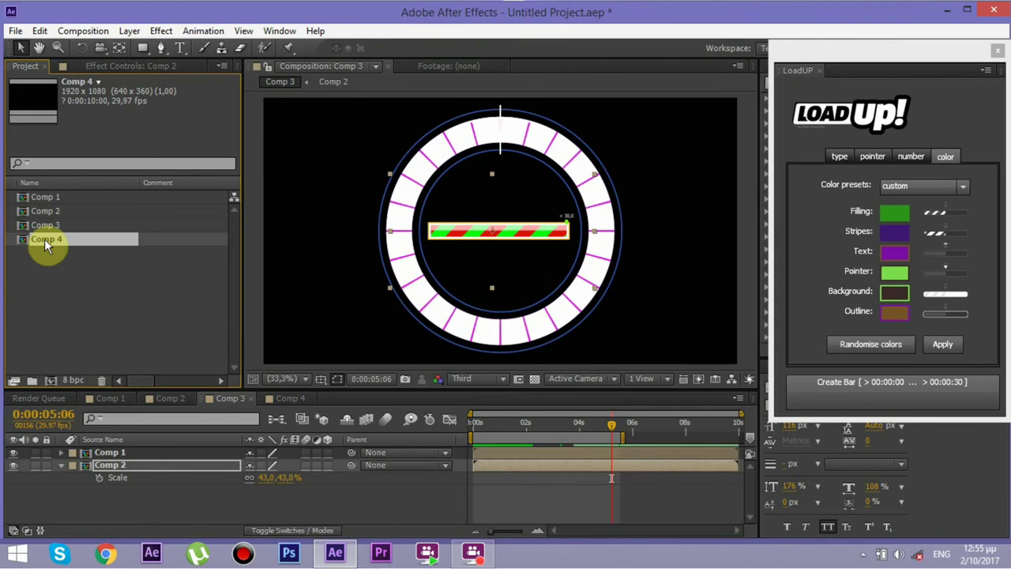
pyautogui.moveTo(192, 518); pyautogui.dragTo(100, 497)
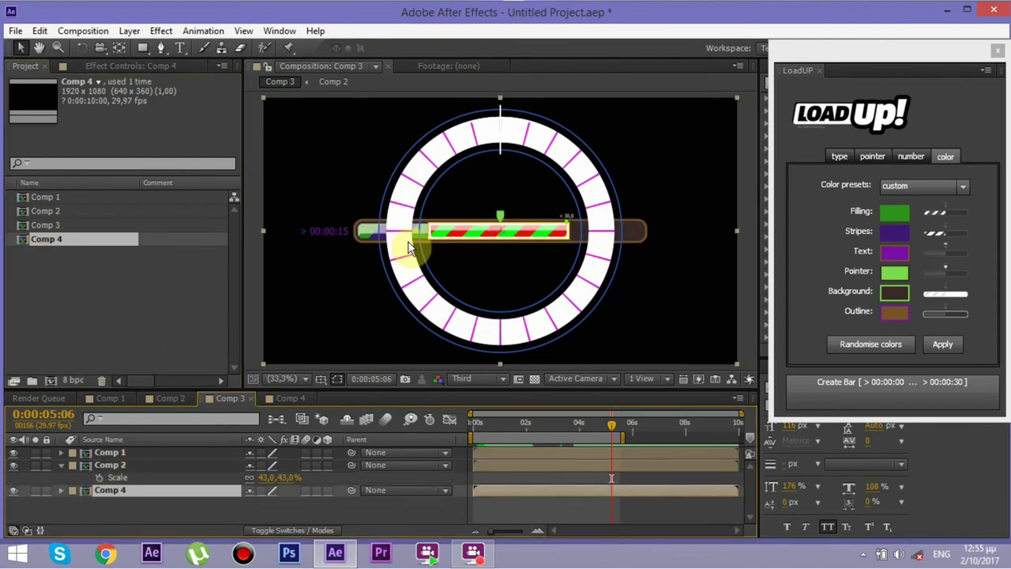
pyautogui.click(116, 451)
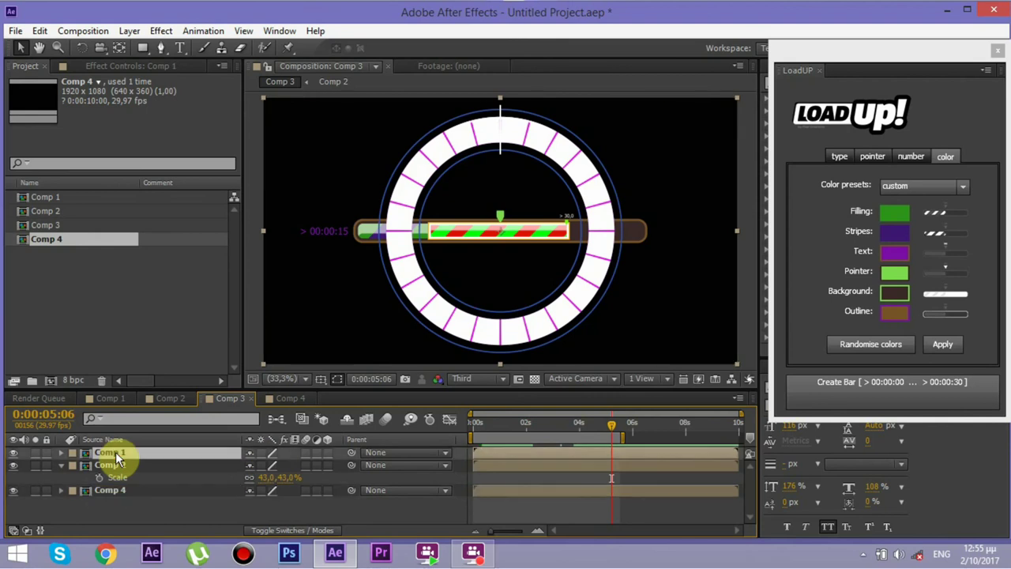
pyautogui.press('s')
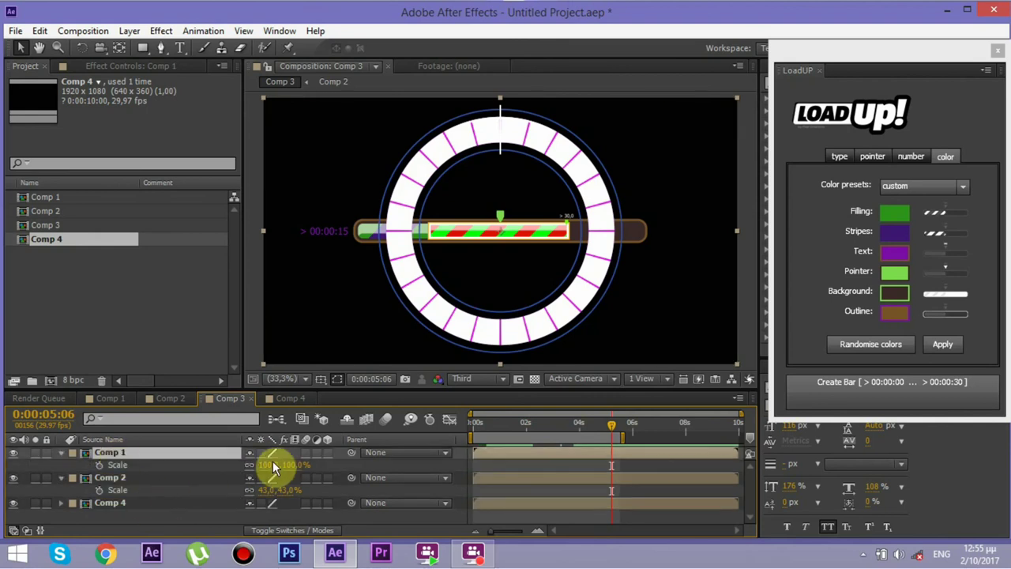
pyautogui.moveTo(272, 466); pyautogui.dragTo(249, 473)
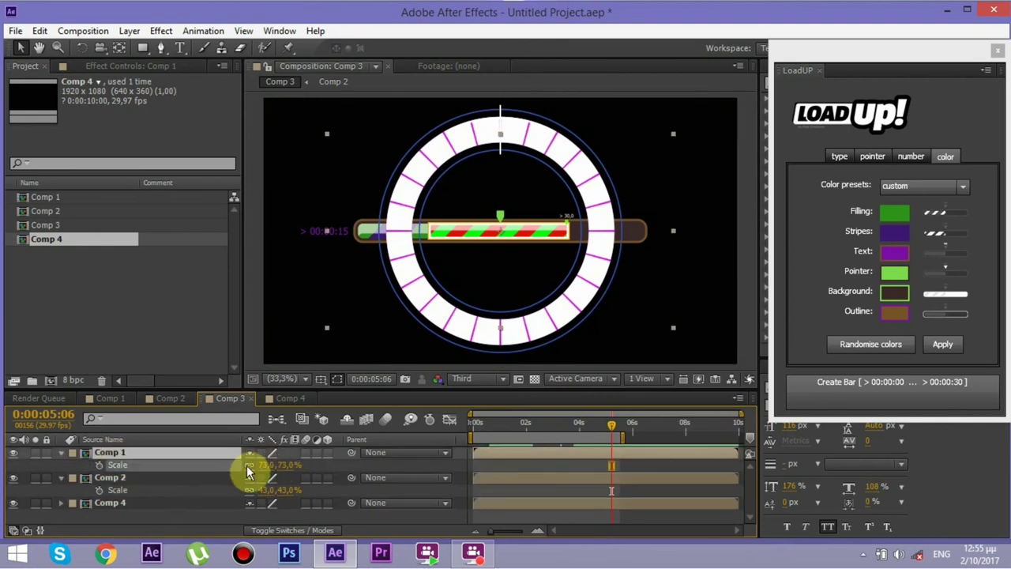
# - Move the Comp 4 green bar layer down to the bottom of the frame
pyautogui.click(111, 505)
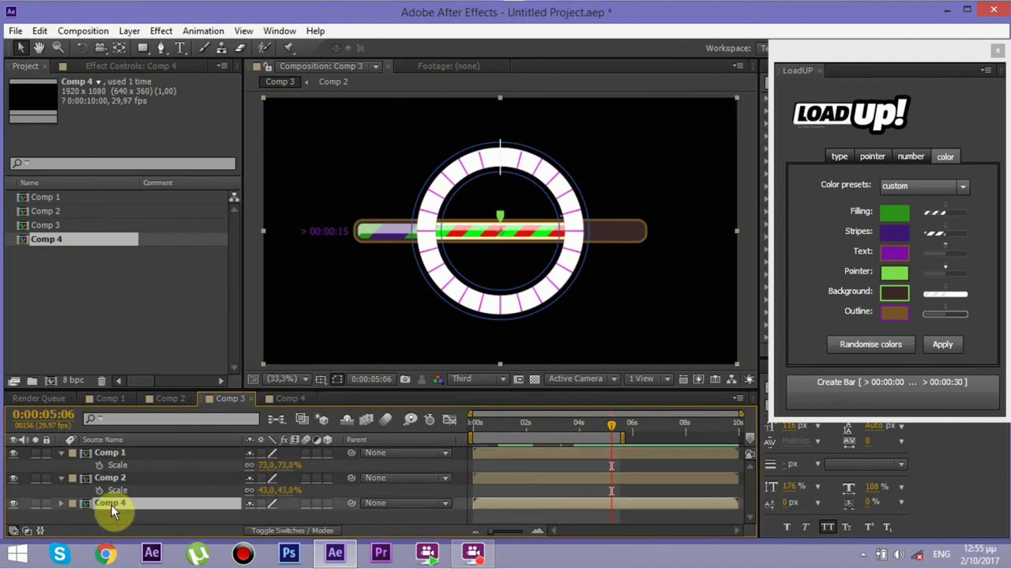
pyautogui.press('Return')
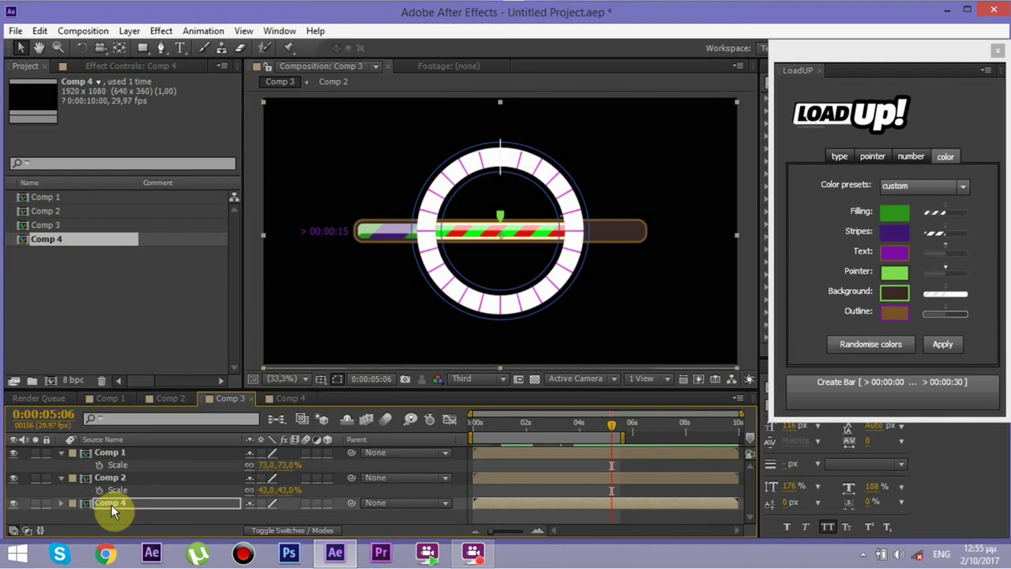
pyautogui.moveTo(420, 285); pyautogui.dragTo(422, 289)
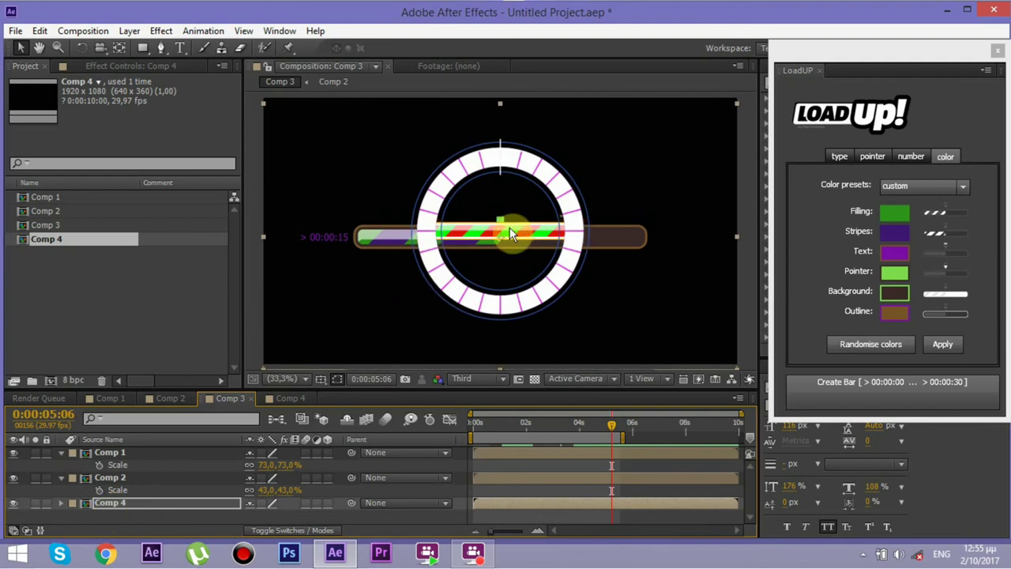
pyautogui.moveTo(506, 242); pyautogui.dragTo(509, 343)
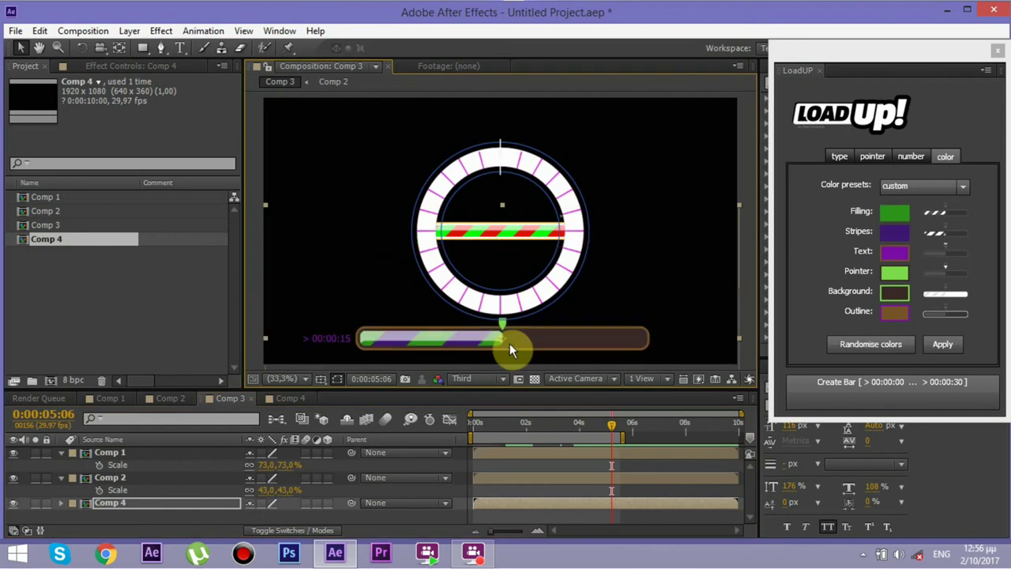
pyautogui.moveTo(509, 342); pyautogui.dragTo(509, 346)
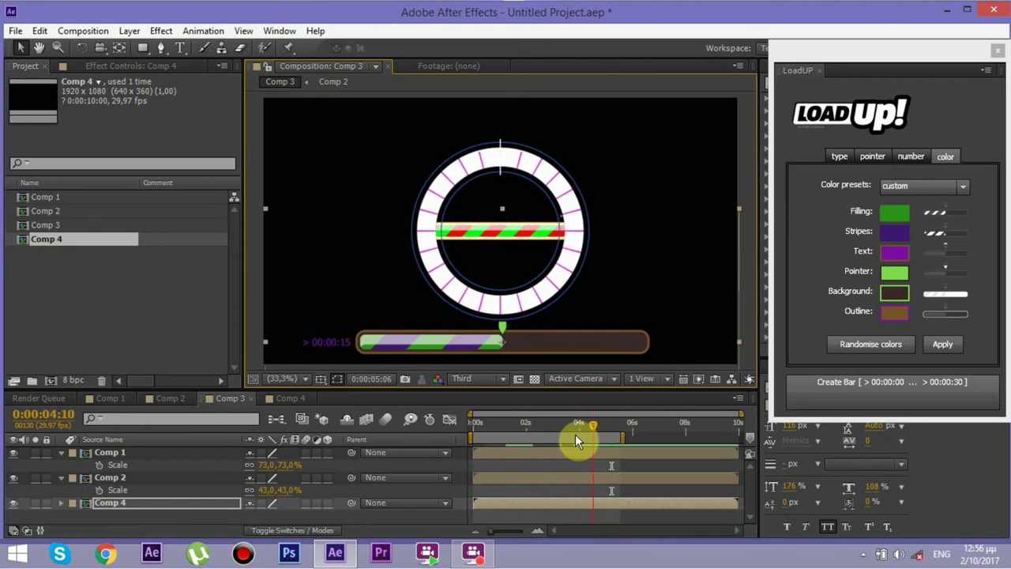
# - Scrub back to an earlier frame and open Comp 4 for editing
pyautogui.moveTo(575, 435); pyautogui.dragTo(524, 432)
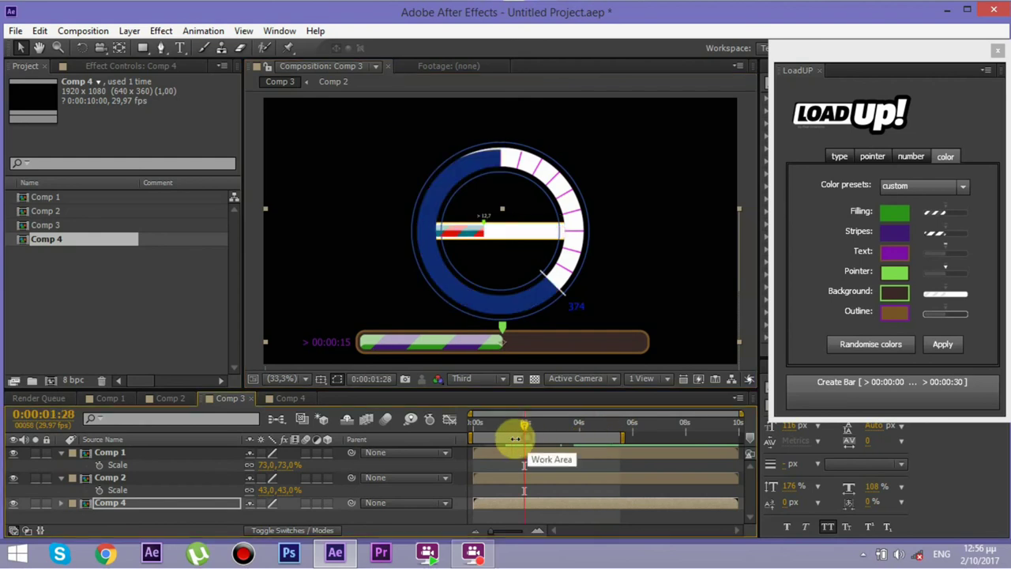
pyautogui.click(526, 424)
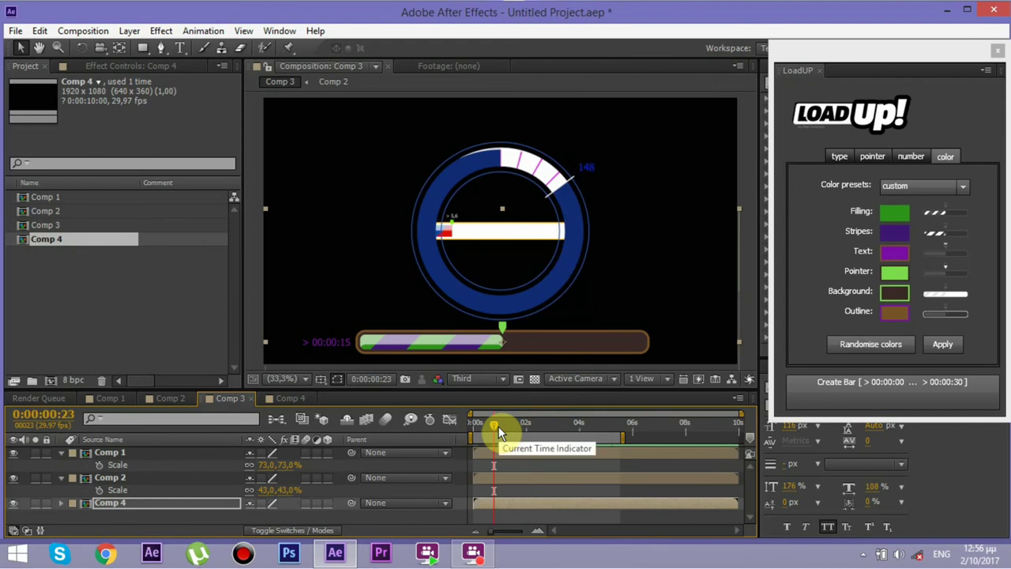
pyautogui.click(299, 400)
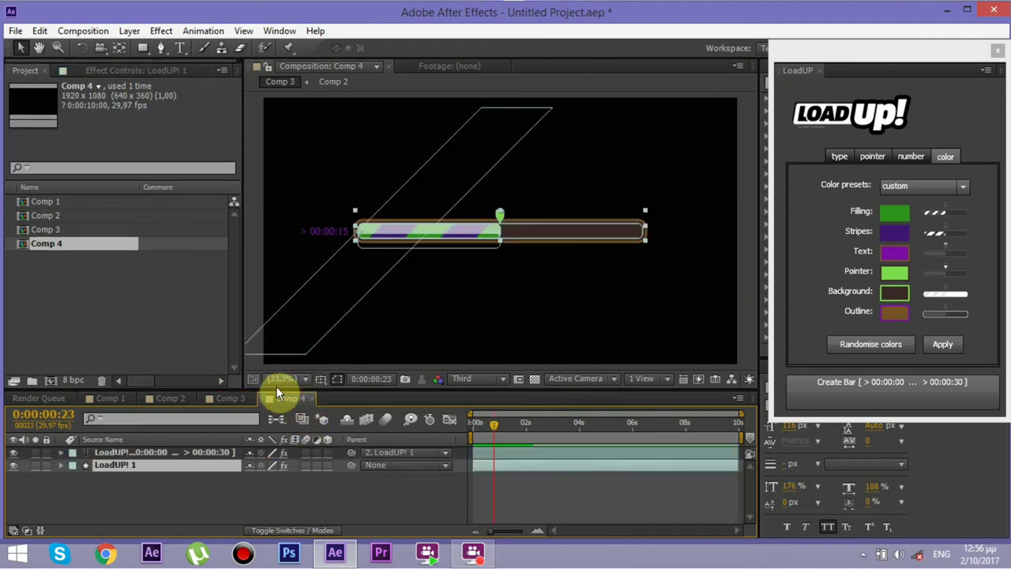
# - Keyframe the LoadUP! 1 bar's COMPLETION at 0s and 0 at 5s, ending the work area at 5s
pyautogui.click(150, 467)
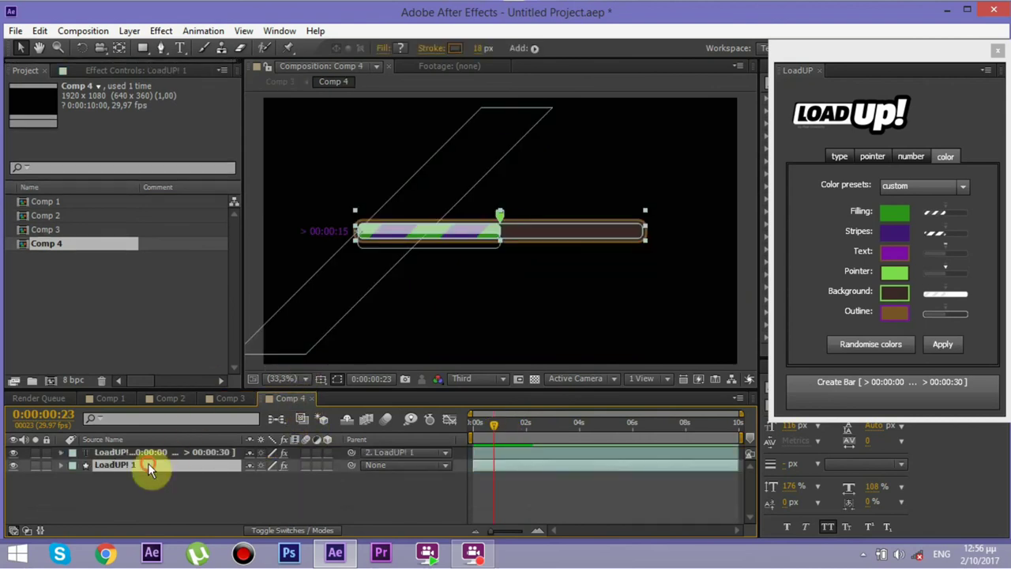
pyautogui.click(134, 71)
pyautogui.moveTo(494, 424); pyautogui.dragTo(430, 430)
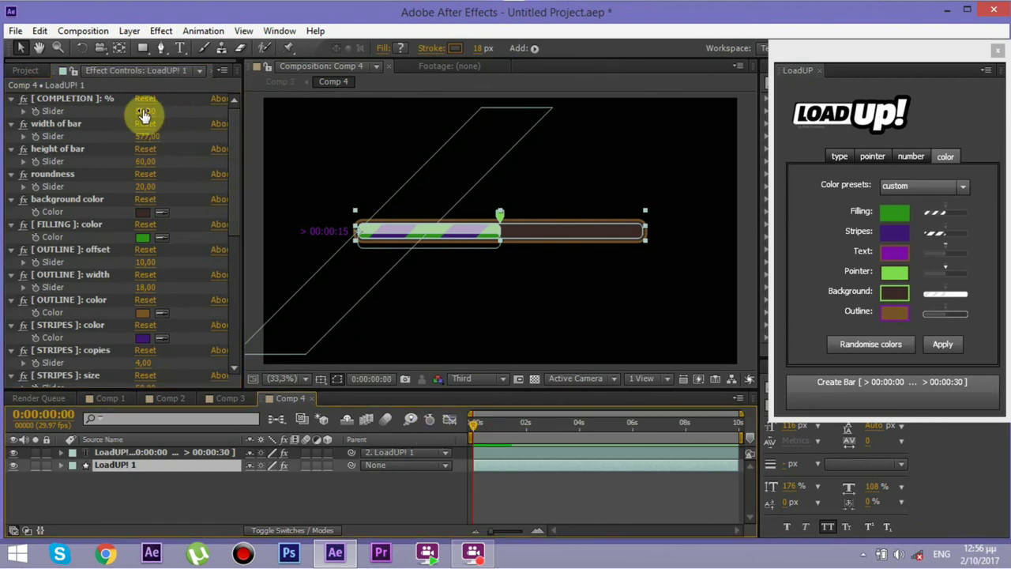
pyautogui.click(35, 112)
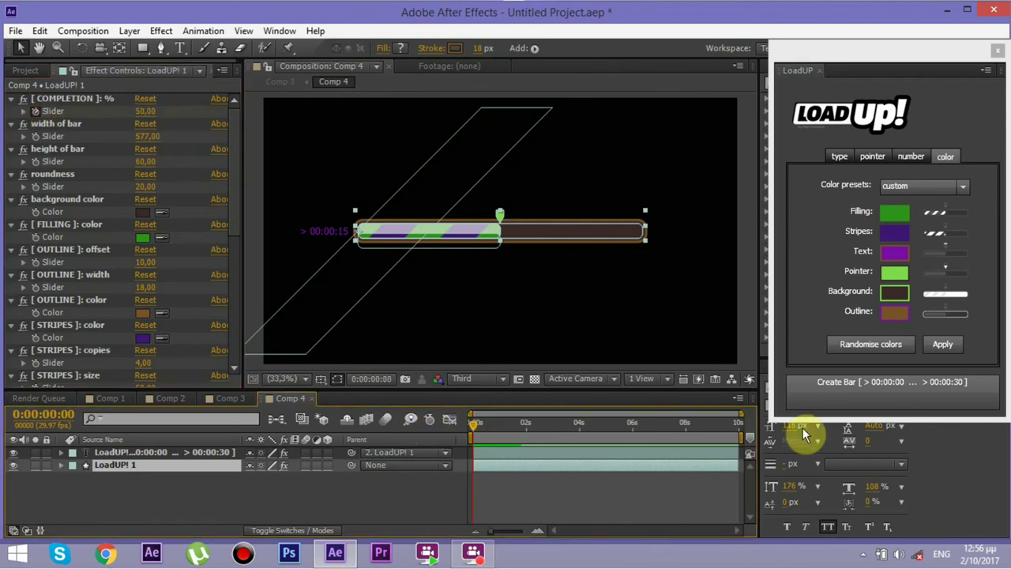
pyautogui.click(605, 423)
pyautogui.press('n')
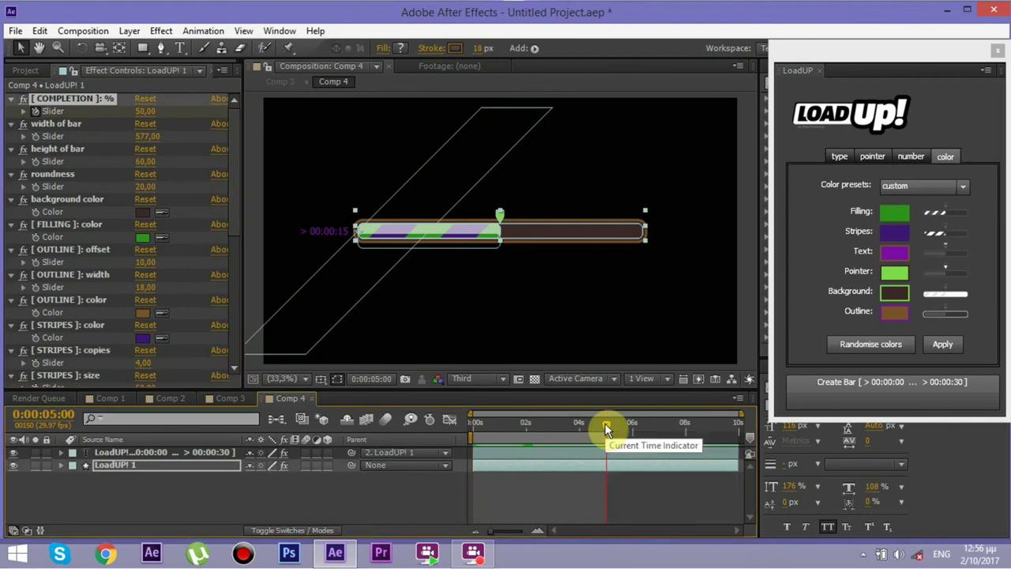
pyautogui.click(145, 112)
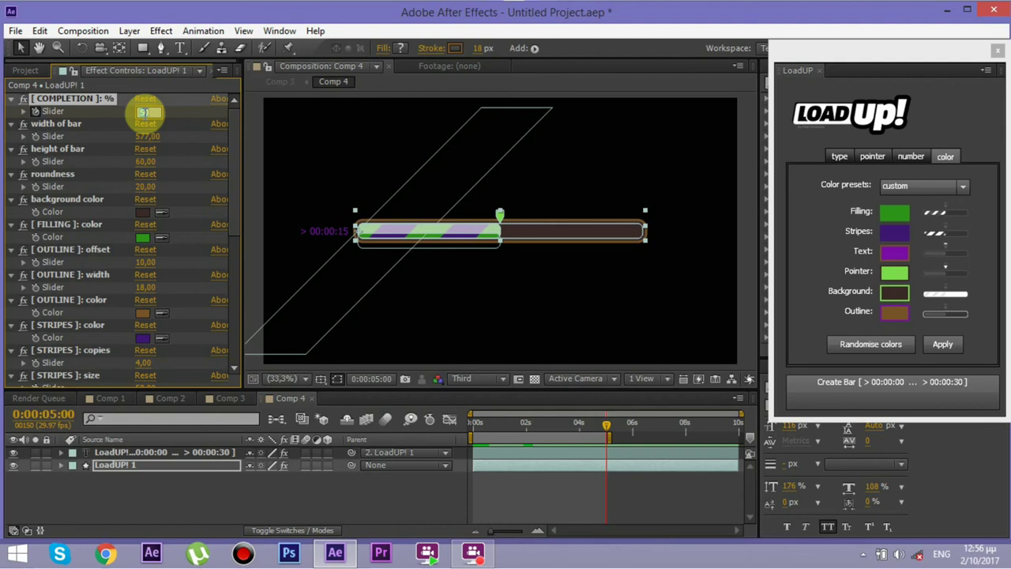
pyautogui.write('0')
pyautogui.press('Return')
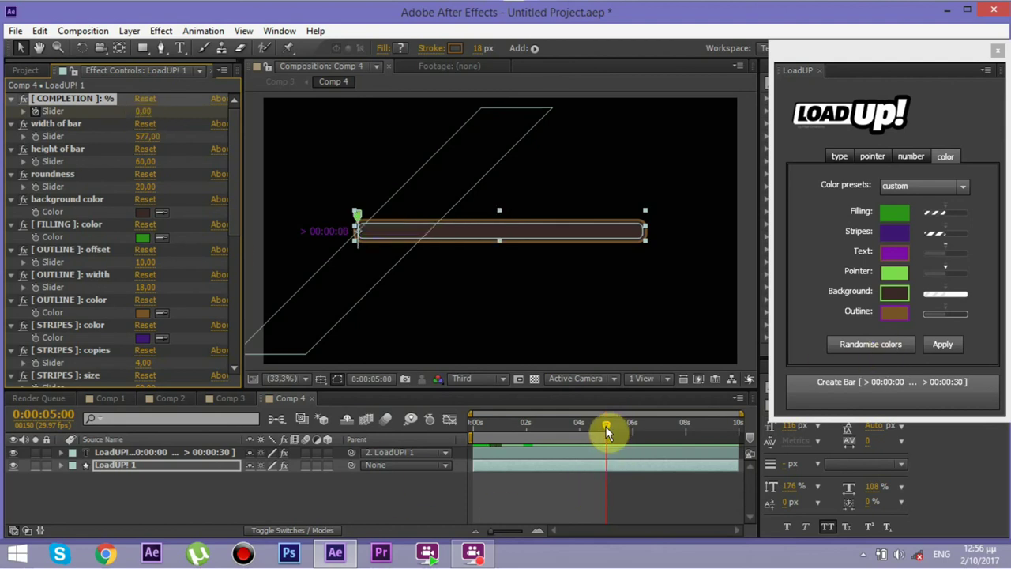
# - Make the bar's stripes white and check the bar partway through emptying
pyautogui.click(139, 339)
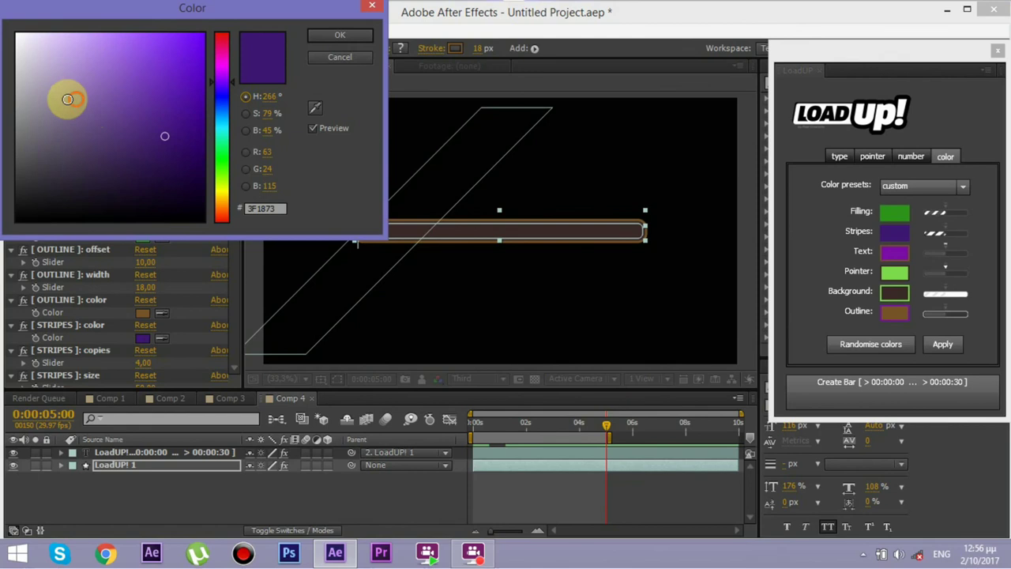
pyautogui.moveTo(68, 99); pyautogui.dragTo(54, 23)
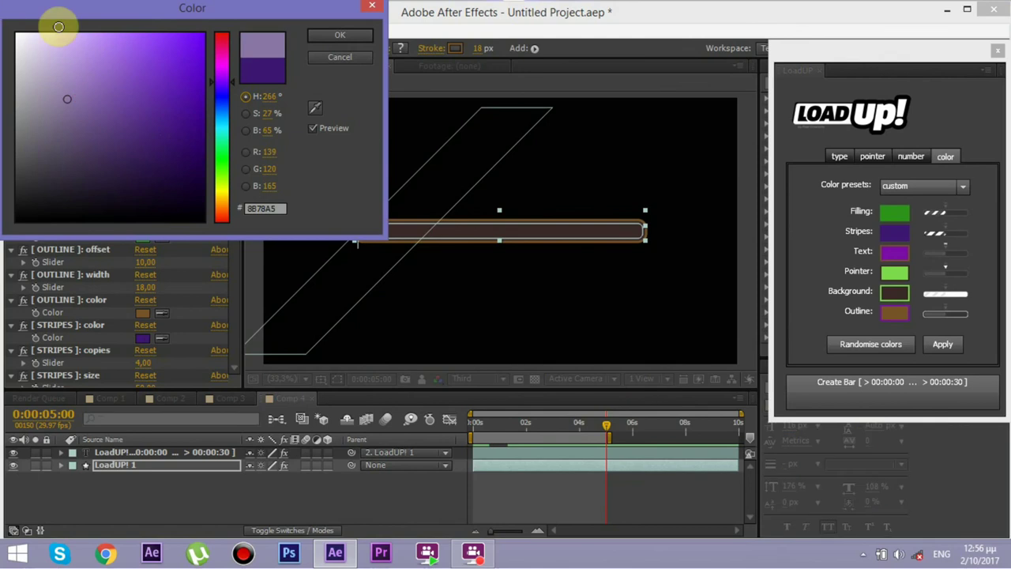
pyautogui.click(355, 35)
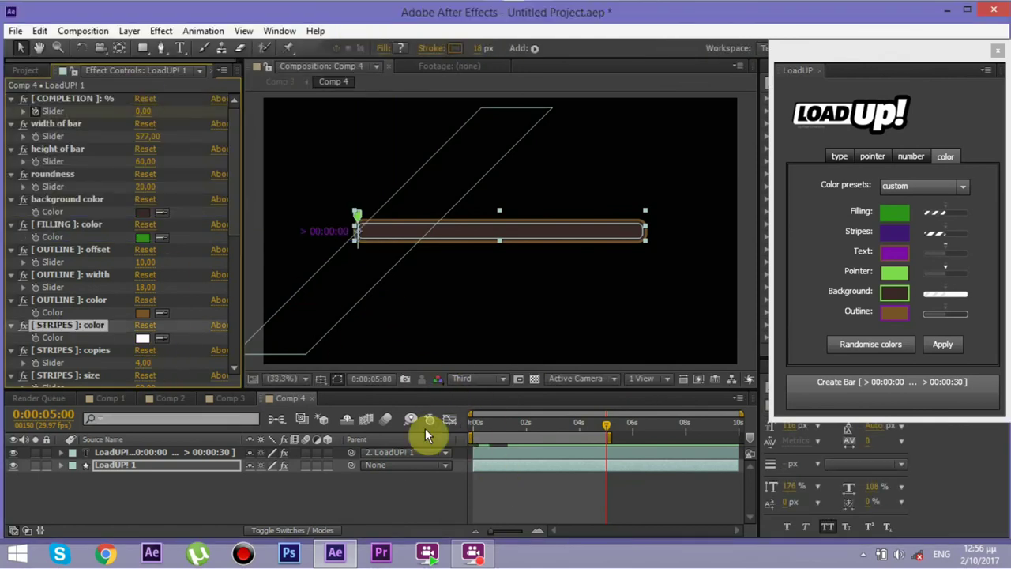
pyautogui.moveTo(605, 424); pyautogui.dragTo(561, 426)
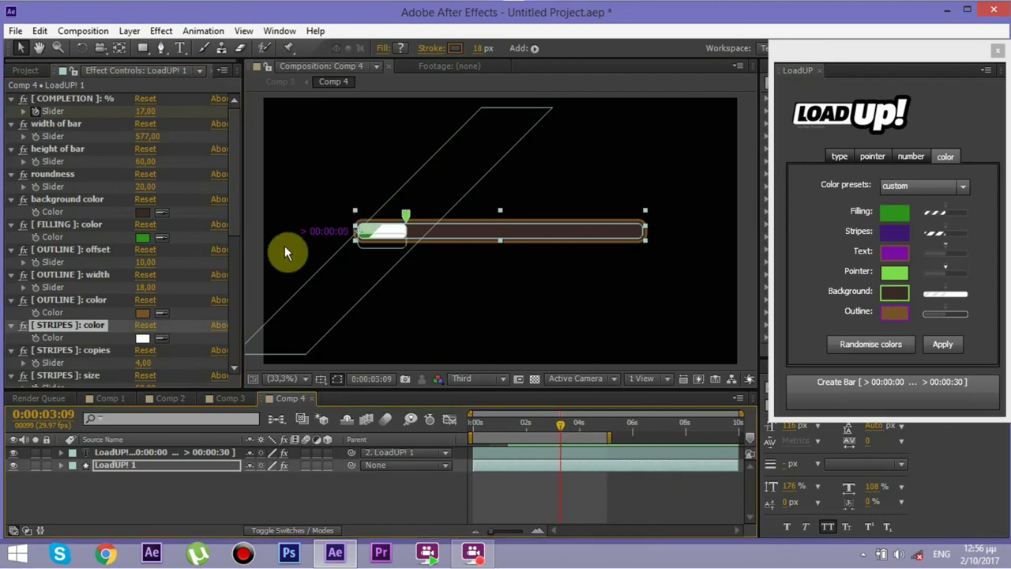
pyautogui.moveTo(237, 189); pyautogui.dragTo(238, 354)
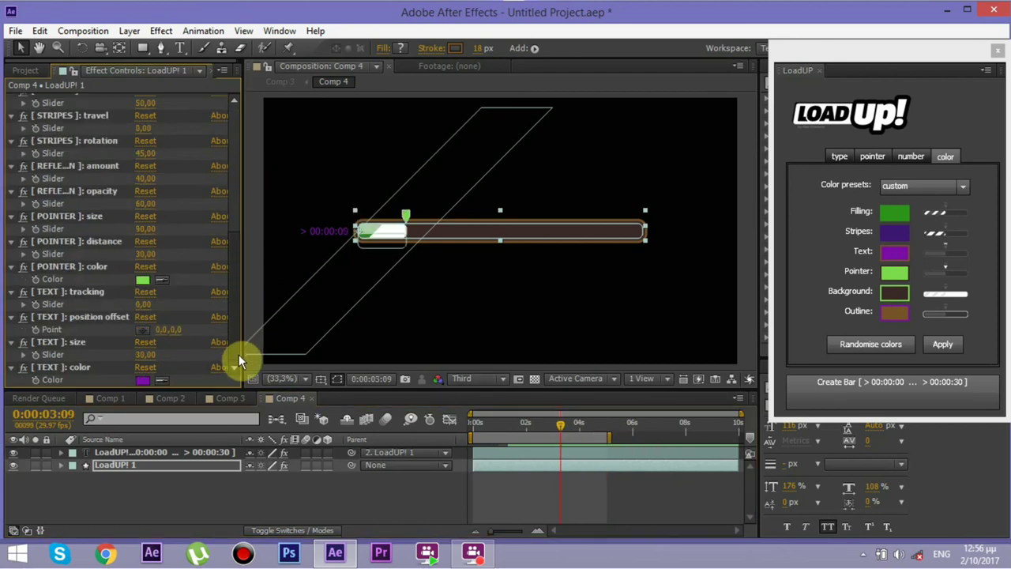
# - Set the bar's text colour to white and switch back to Comp 3
pyautogui.click(140, 382)
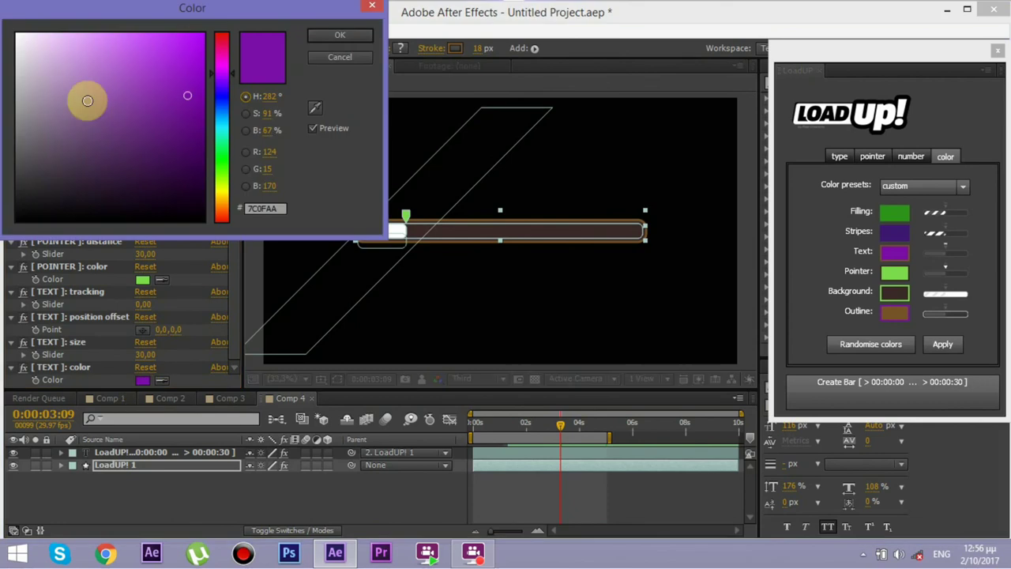
pyautogui.moveTo(86, 100); pyautogui.dragTo(2, 14)
pyautogui.click(321, 39)
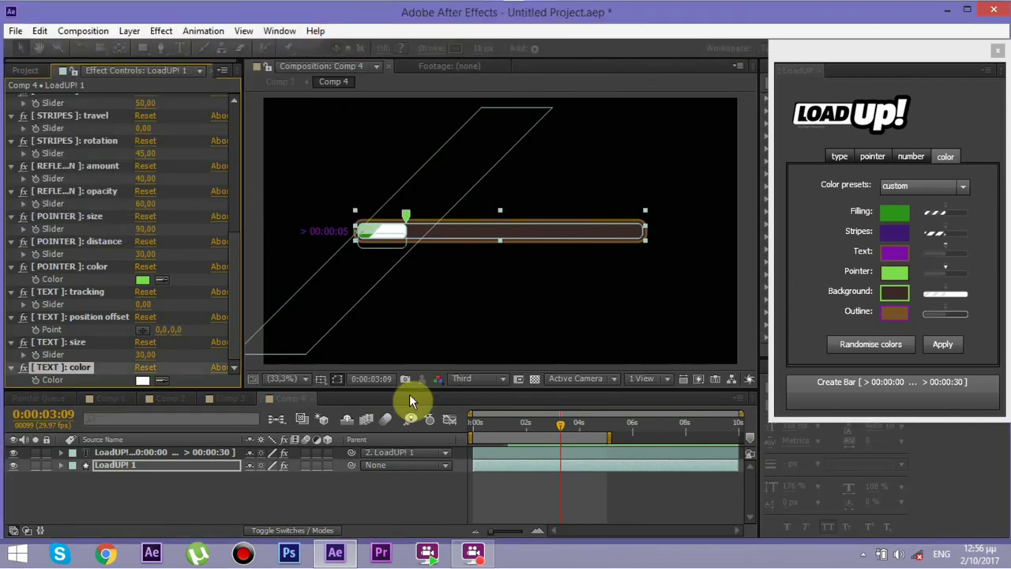
pyautogui.click(227, 399)
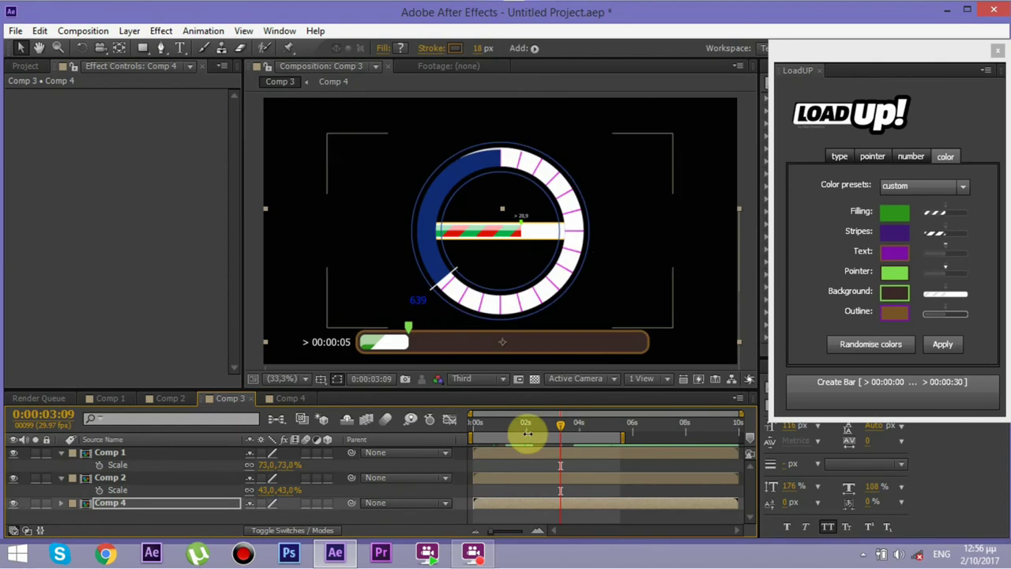
# - Play a preview of Comp 3 starting from the first frame
pyautogui.press('Home')
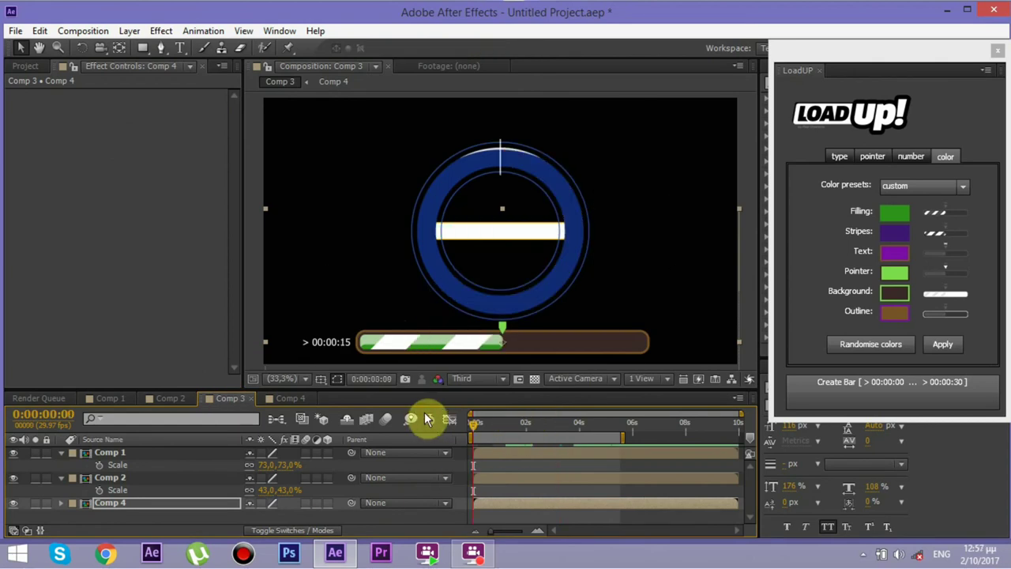
pyautogui.press('space')
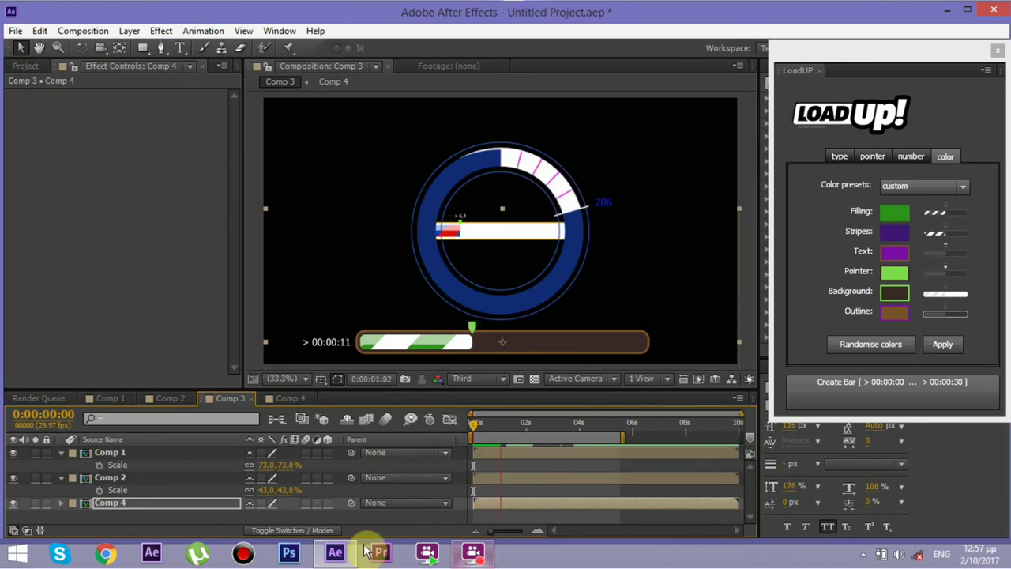
# - Move the striped Comp 2 bar to the top of the frame and scale it to 84%
pyautogui.click(103, 478)
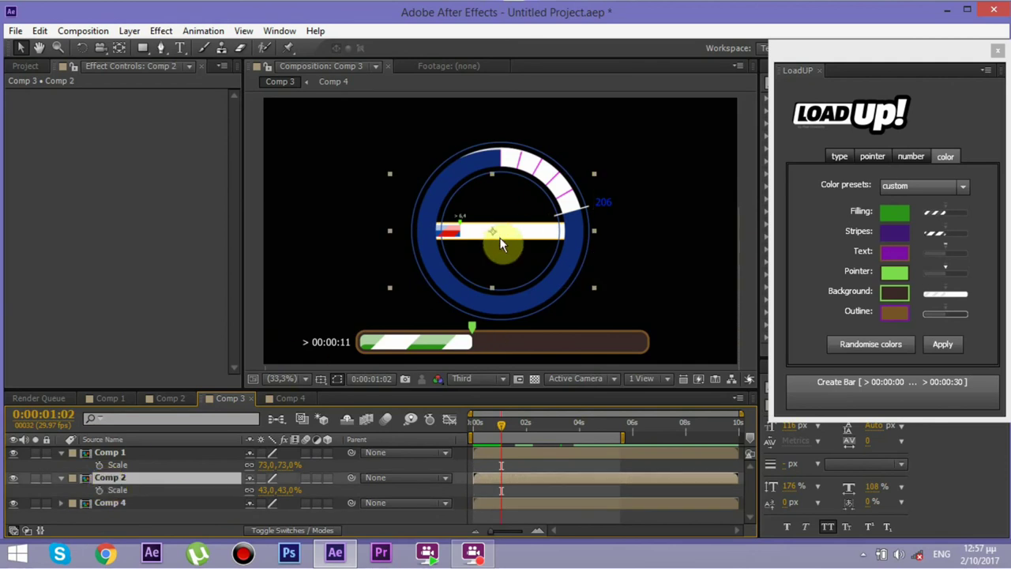
pyautogui.moveTo(496, 235); pyautogui.dragTo(486, 125)
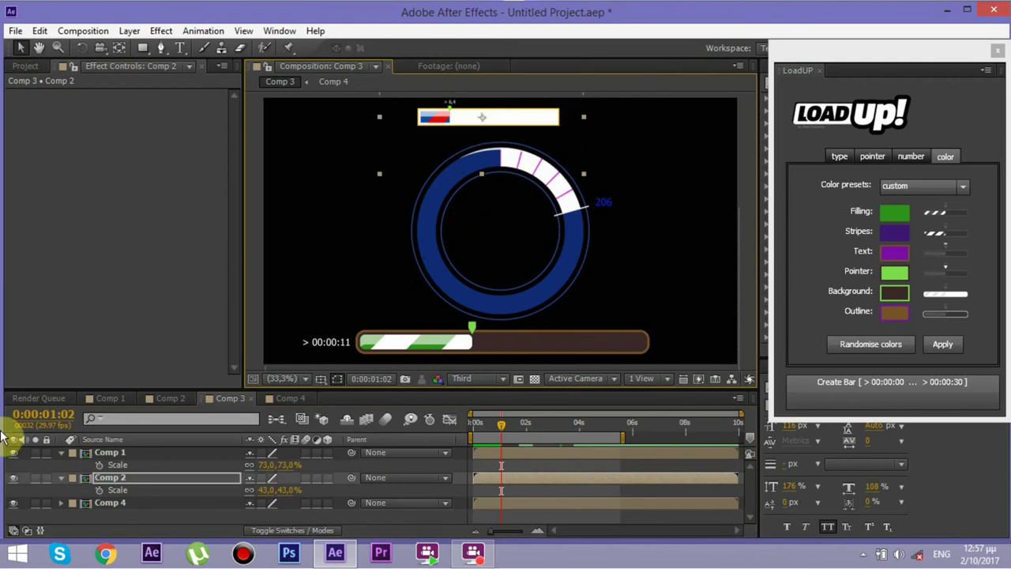
pyautogui.moveTo(268, 490); pyautogui.dragTo(323, 492)
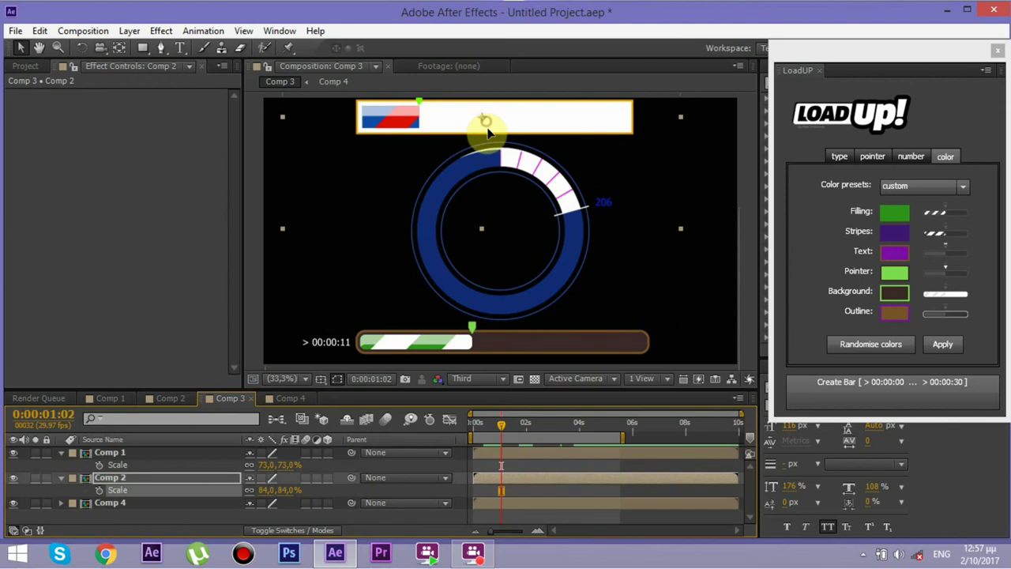
pyautogui.moveTo(484, 127); pyautogui.dragTo(490, 127)
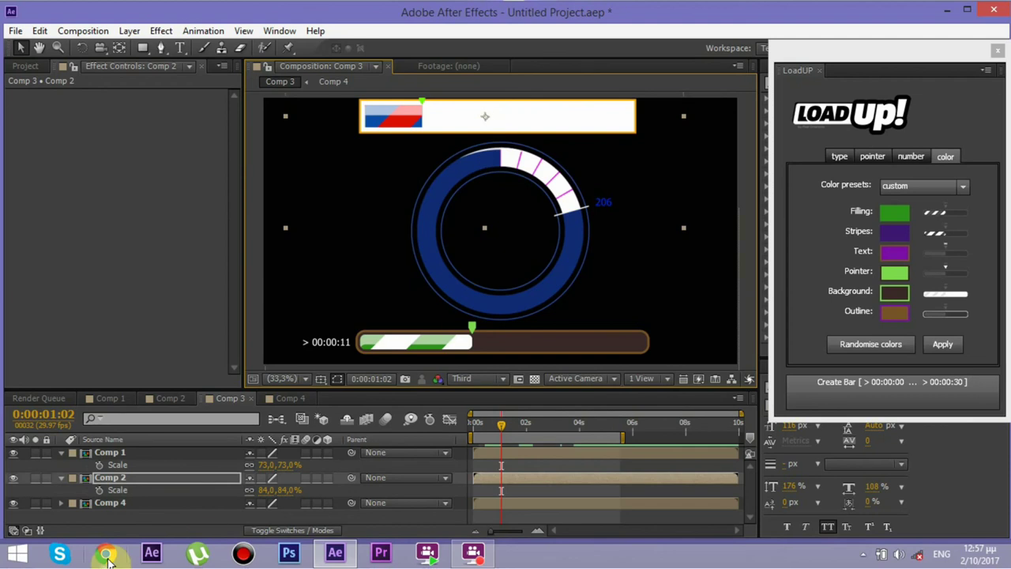
# - Shrink the Comp 1 ring loader to 48% scale
pyautogui.moveTo(316, 464); pyautogui.dragTo(246, 464)
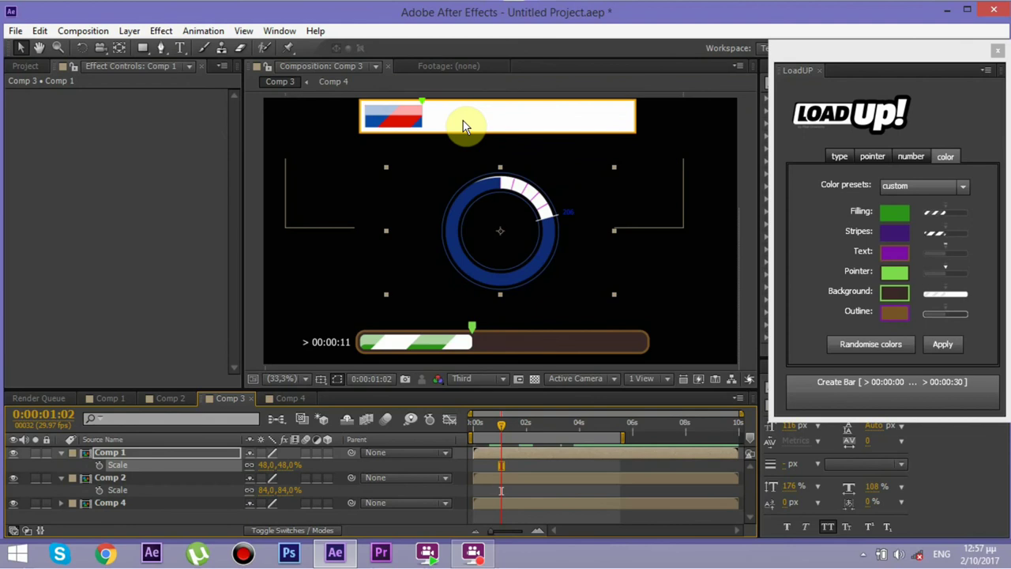
pyautogui.click(462, 142)
pyautogui.click(463, 144)
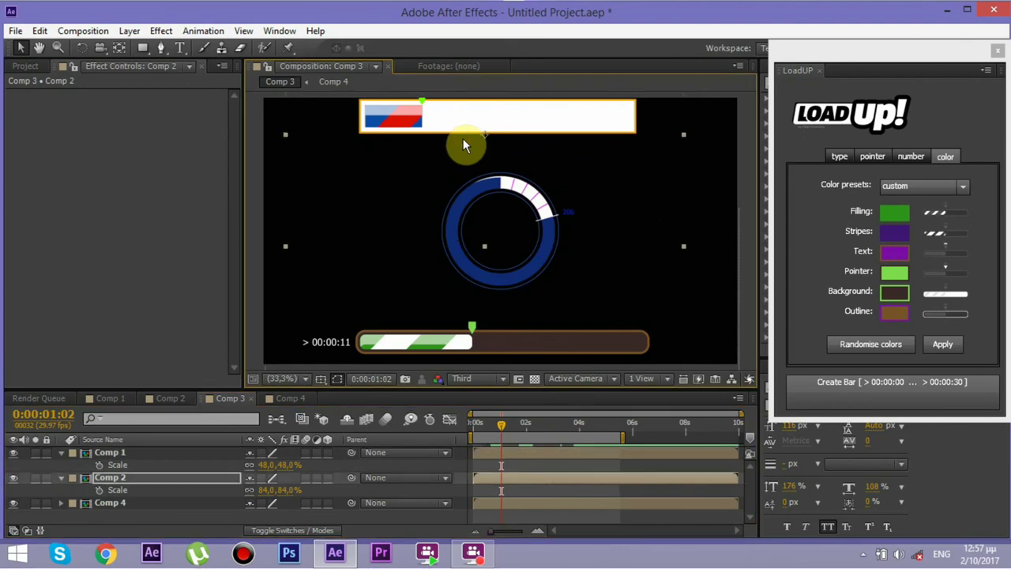